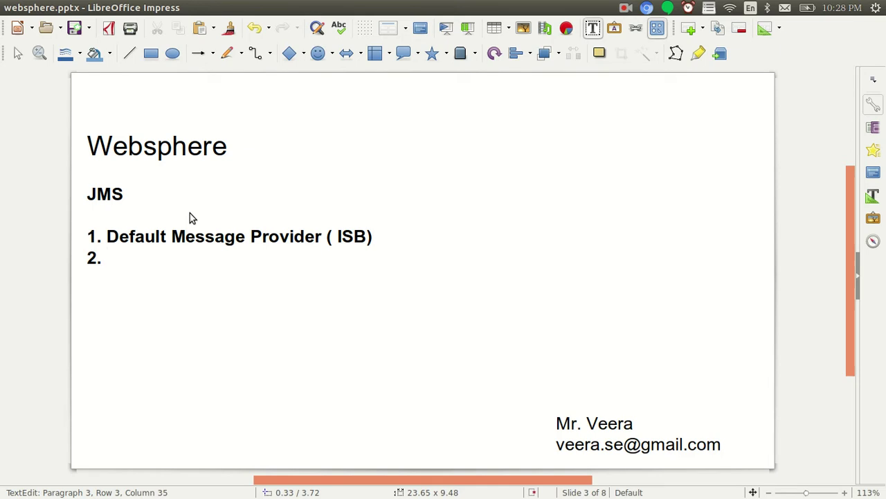
# Add the list items 'WebsphereMQ Message provider' and '3. Thridparty Message provider' to the slide
pyautogui.write('WesphereMQ ')
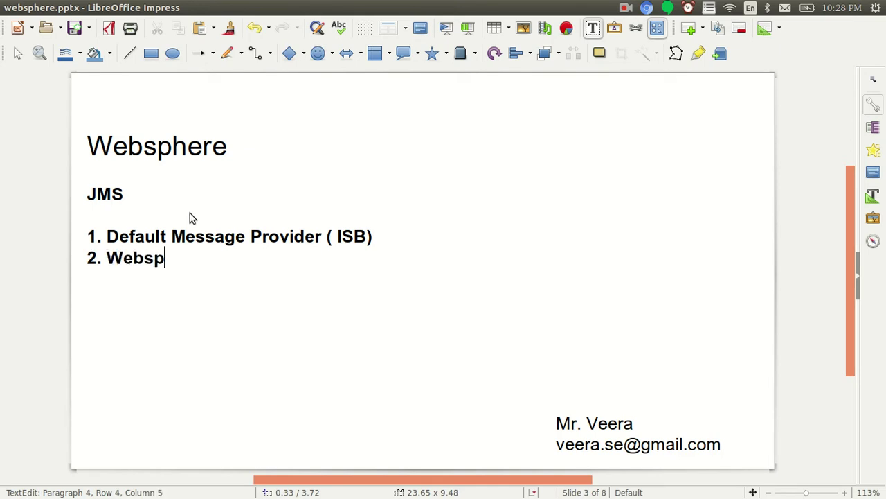
pyautogui.write('Me')
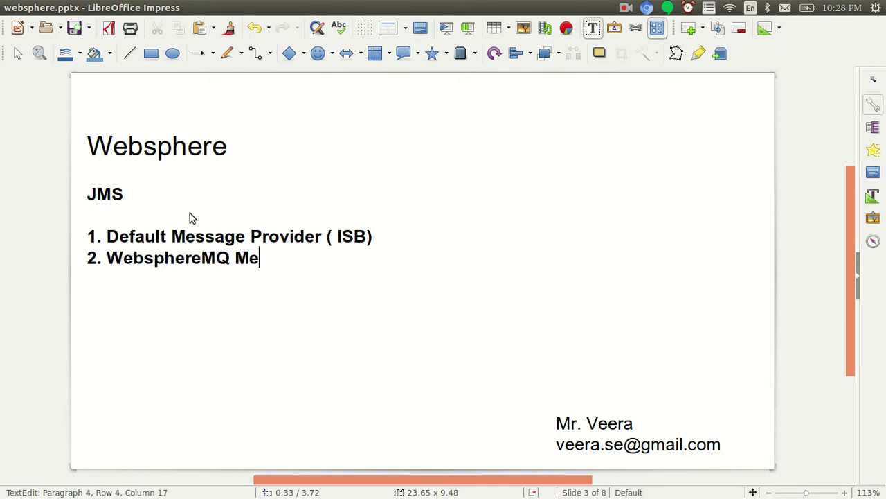
pyautogui.write('ssage profic')
pyautogui.press('BackSpace')
pyautogui.press('BackSpace')
pyautogui.press('BackSpace')
pyautogui.write('vider')
pyautogui.press('Return')
pyautogui.write('3. Thri')
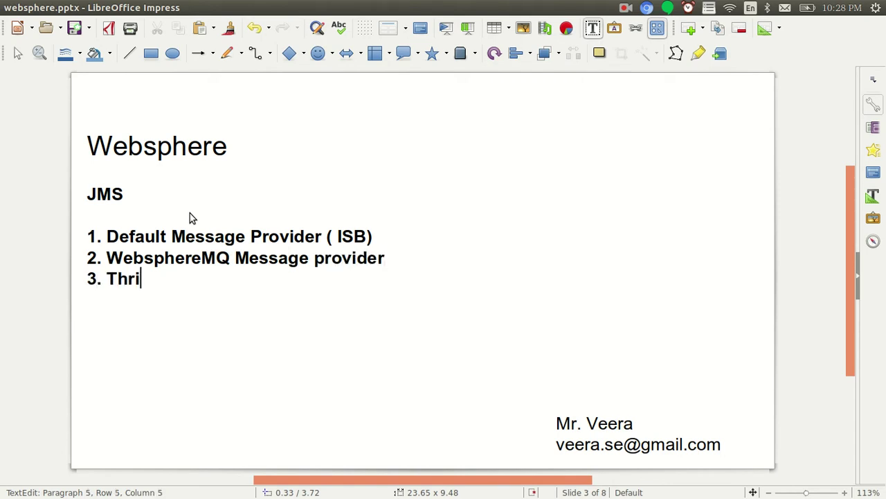
pyautogui.write('dparty ')
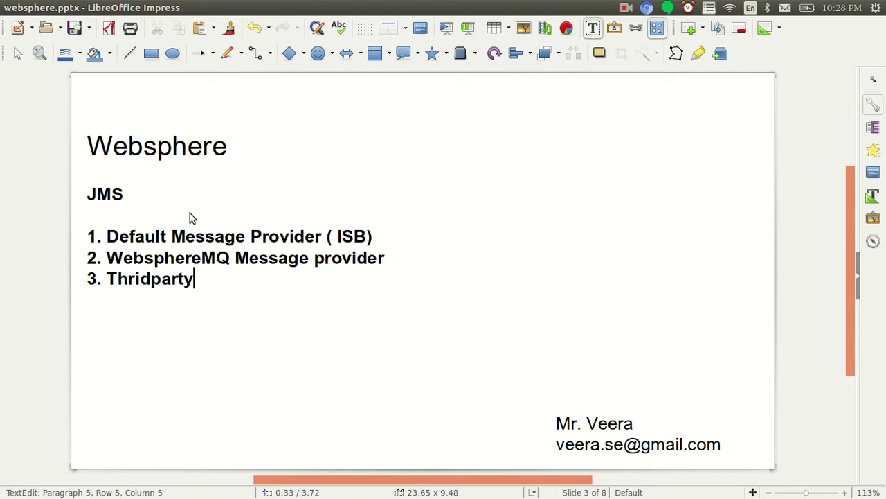
pyautogui.write('Me')
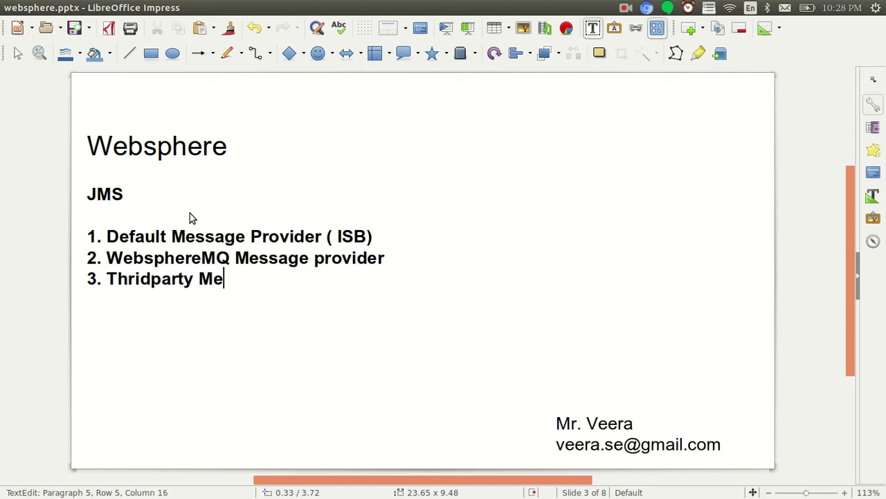
pyautogui.write('ssage provider')
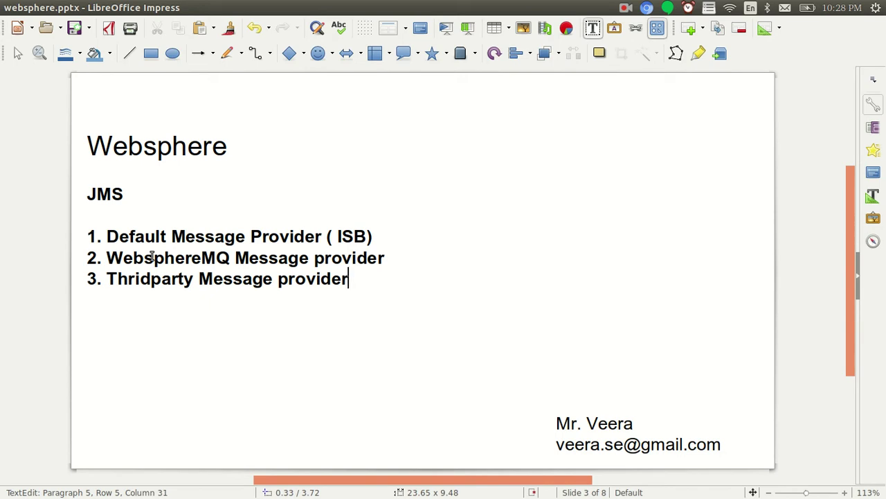
pyautogui.moveTo(151, 256); pyautogui.dragTo(237, 236)
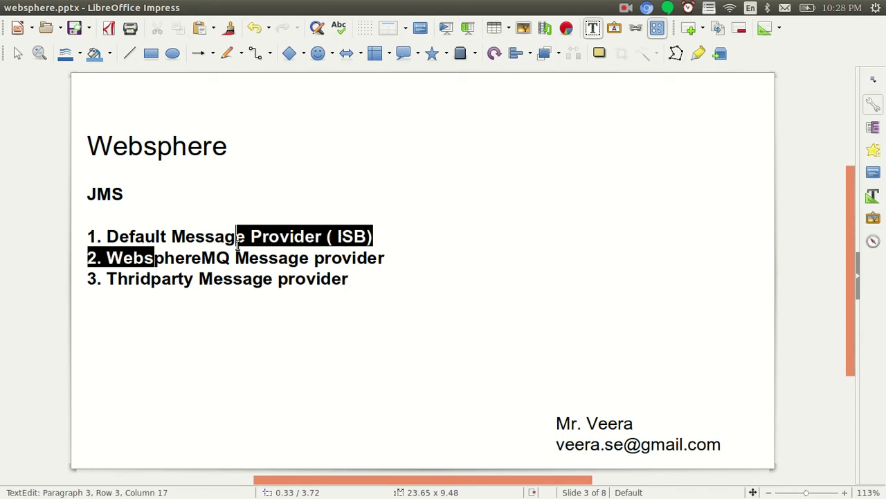
pyautogui.click(191, 236)
pyautogui.moveTo(130, 238); pyautogui.dragTo(251, 237)
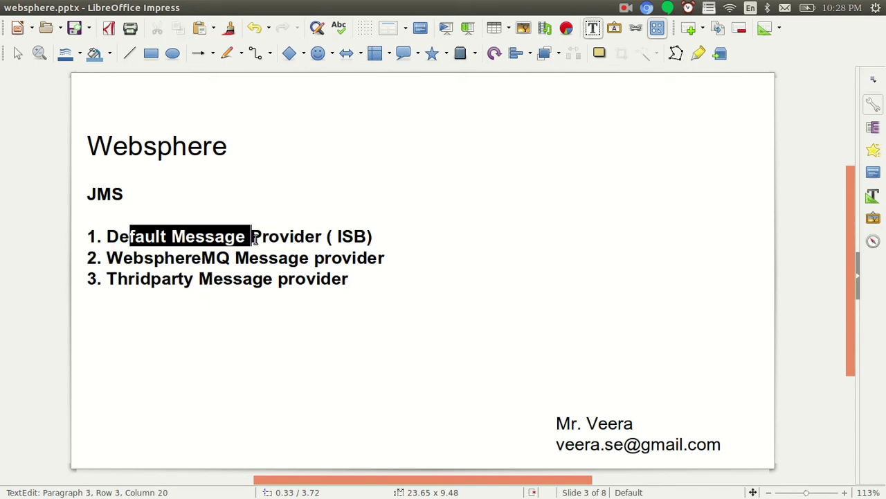
pyautogui.click(280, 237)
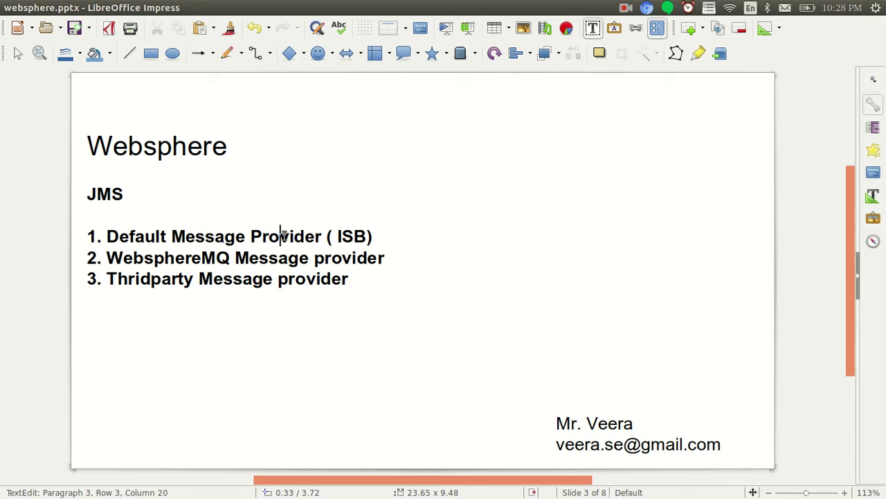
pyautogui.moveTo(373, 236); pyautogui.dragTo(324, 238)
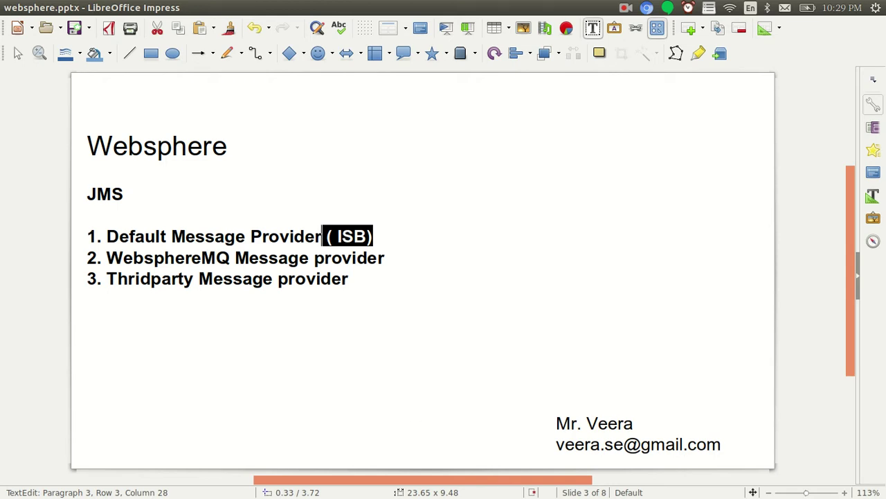
pyautogui.moveTo(665, 478)
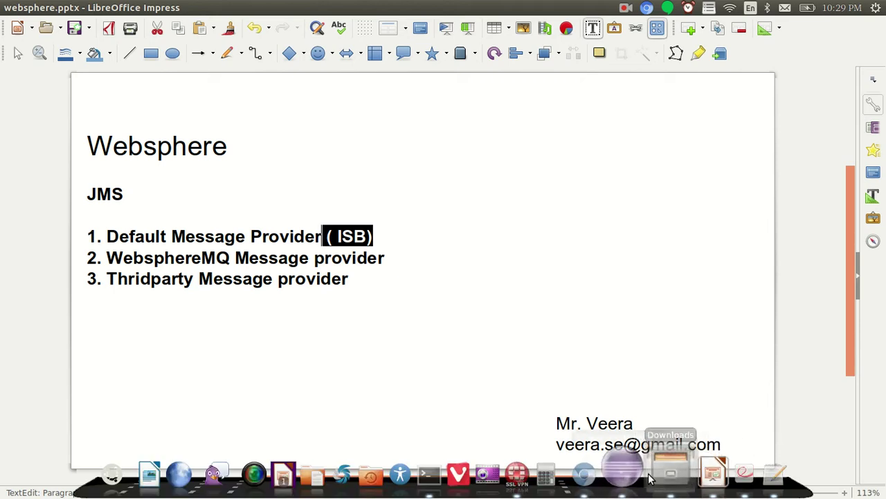
# Check the AppServer profiles folder listing, then move into /opt/IBM/WebSphere/AppServer/bin
pyautogui.click(447, 475)
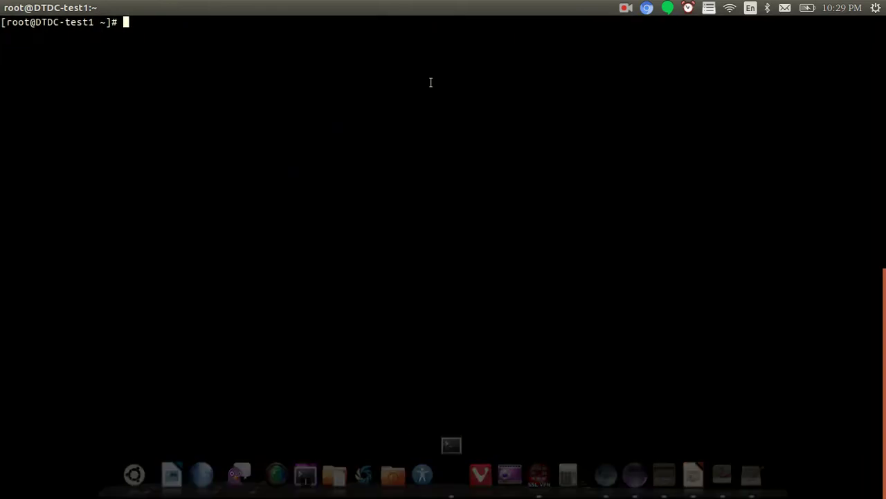
pyautogui.write('cd /opt/IBM/We')
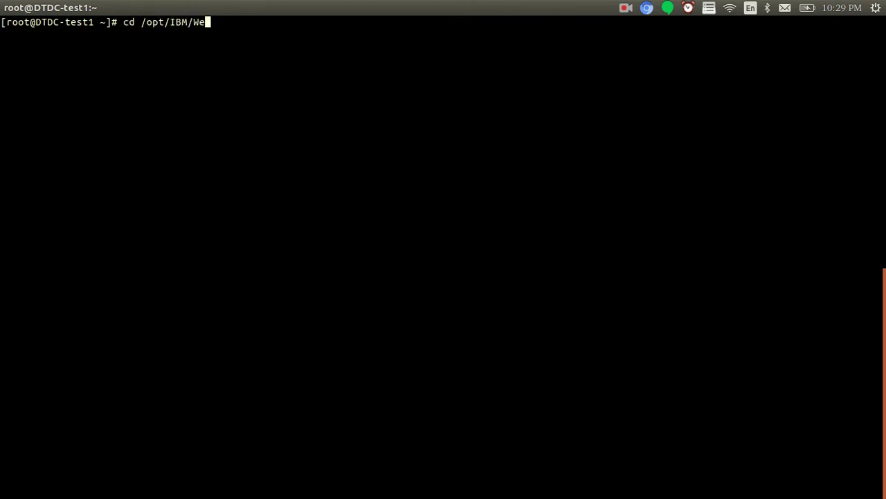
pyautogui.press('Tab')
pyautogui.write('A')
pyautogui.press('Tab')
pyautogui.write('profiles')
pyautogui.press('Return')
pyautogui.write('ll')
pyautogui.press('Return')
pyautogui.write('cd ../')
pyautogui.press('Return')
pyautogui.press('Return')
pyautogui.press('Return')
pyautogui.write('cd bin')
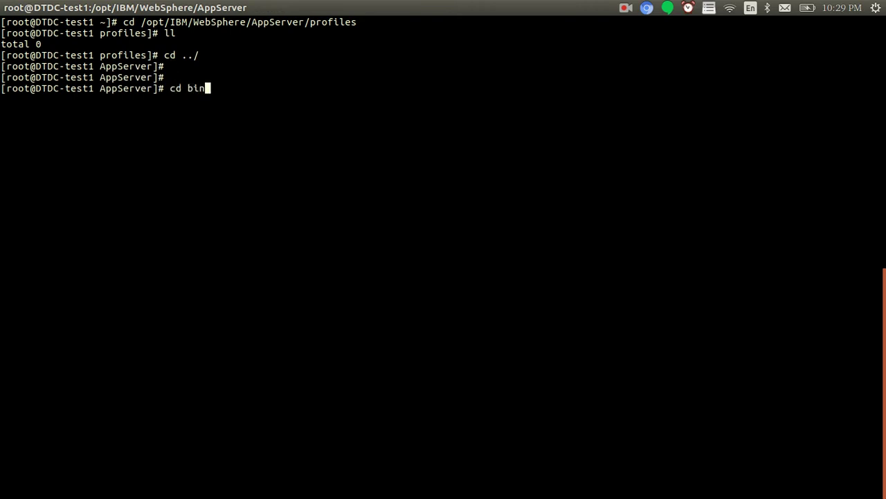
pyautogui.write('/')
pyautogui.press('Return')
pyautogui.press('Return')
pyautogui.press('Return')
pyautogui.press('Return')
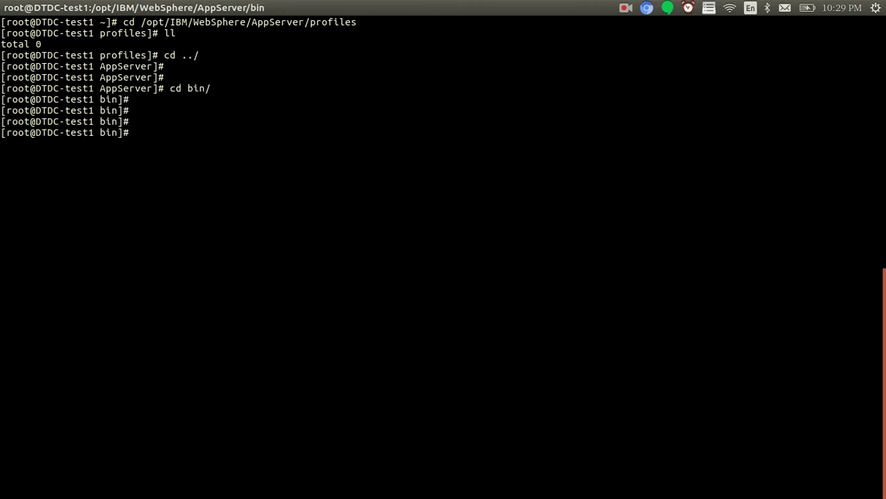
# Run manageprofiles.sh -create -profileName ASP1 with templatePath …/profileTemplates/default
pyautogui.write('./man')
pyautogui.press('Tab')
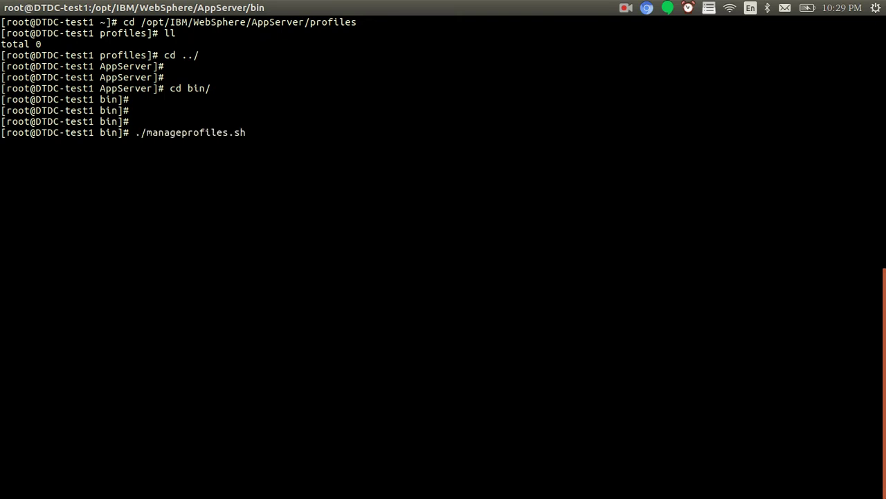
pyautogui.write('-create -pro')
pyautogui.write('fiel')
pyautogui.press('BackSpace')
pyautogui.press('BackSpace')
pyautogui.write('leName ')
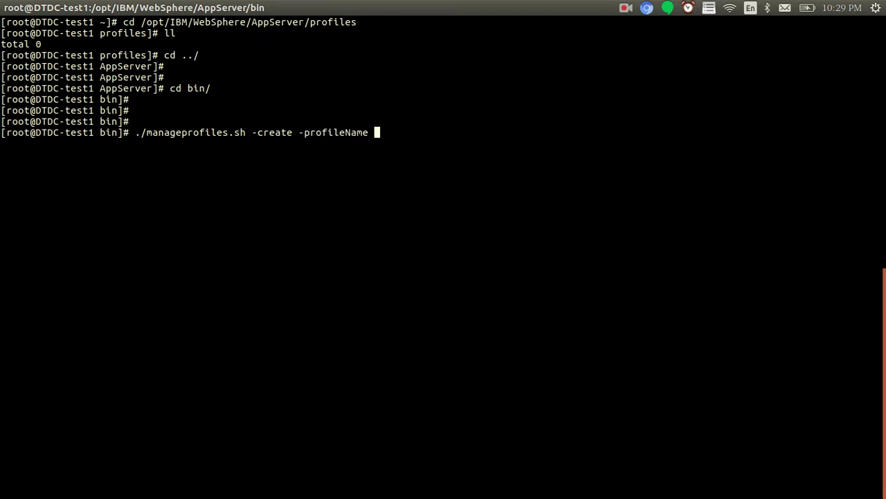
pyautogui.write('ASP1 -templatePath ')
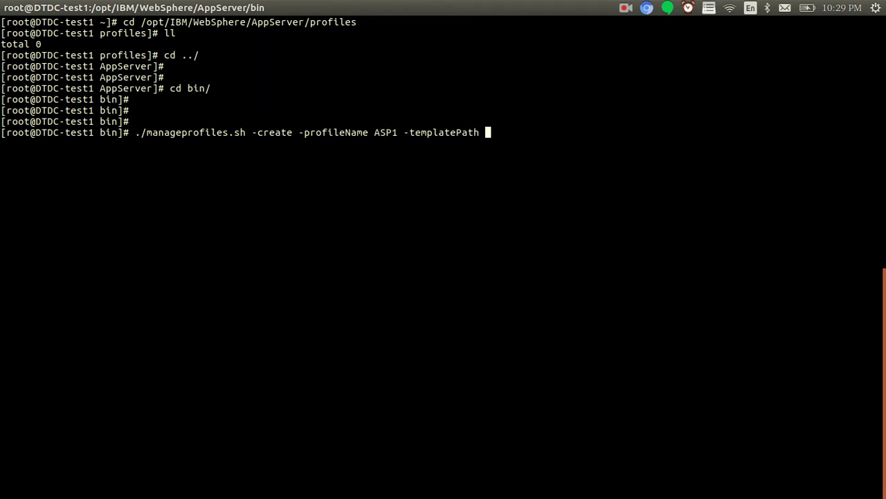
pyautogui.write('/opt/IBM/WebSphere/A')
pyautogui.press('Tab')
pyautogui.write('profieTe')
pyautogui.press('BackSpace')
pyautogui.press('BackSpace')
pyautogui.press('BackSpace')
pyautogui.press('BackSpace')
pyautogui.press('BackSpace')
pyautogui.press('BackSpace')
pyautogui.press('BackSpace')
pyautogui.press('BackSpace')
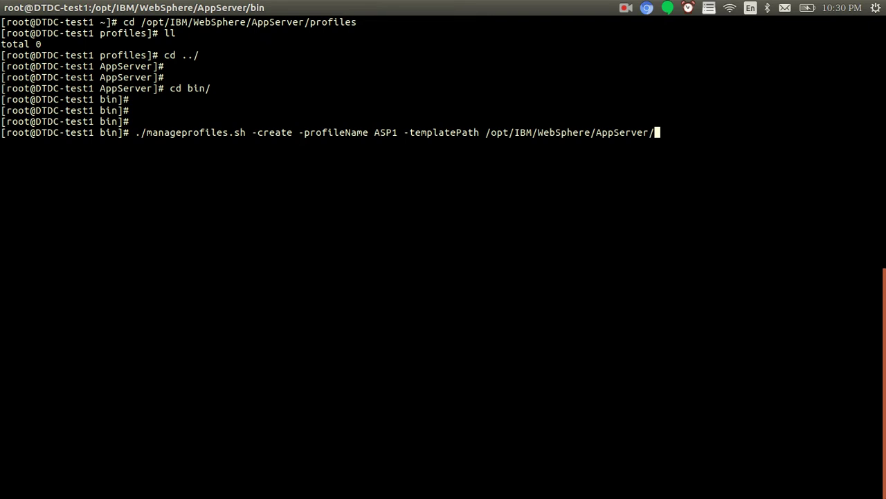
pyautogui.press('Tab')
pyautogui.press('Tab')
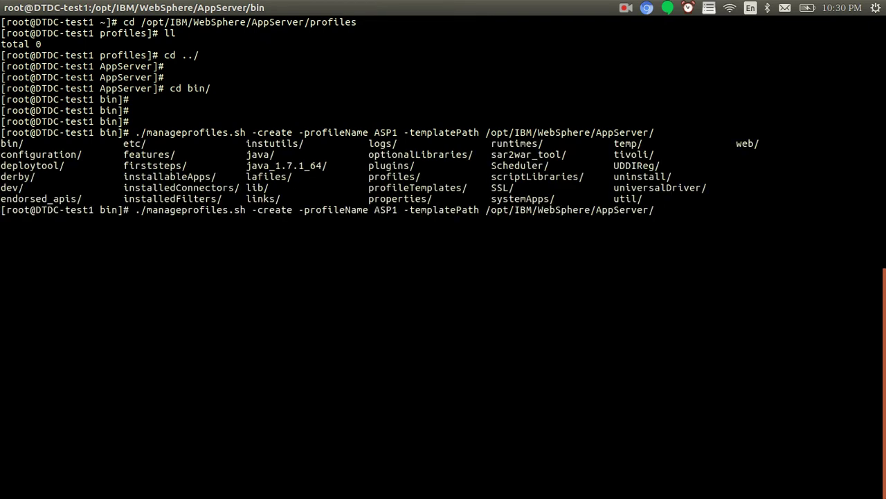
pyautogui.write('profileTe')
pyautogui.press('Tab')
pyautogui.write('def')
pyautogui.press('Tab')
pyautogui.press('Return')
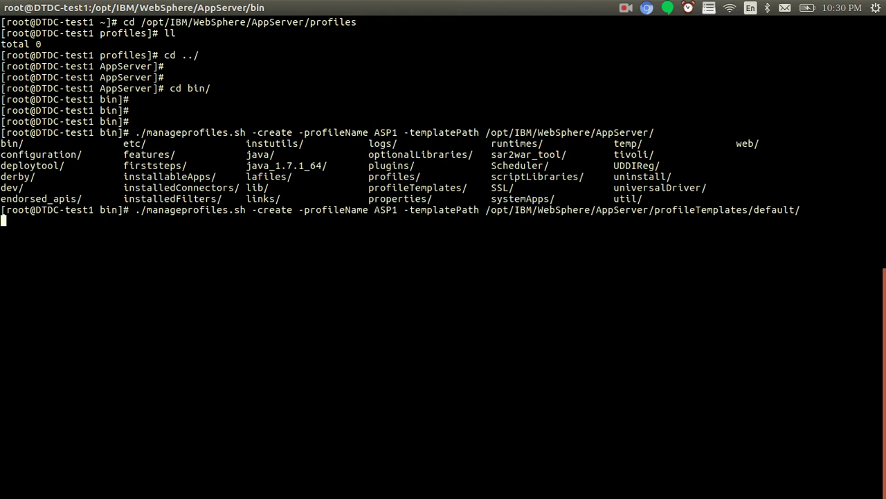
pyautogui.doubleClick(388, 208)
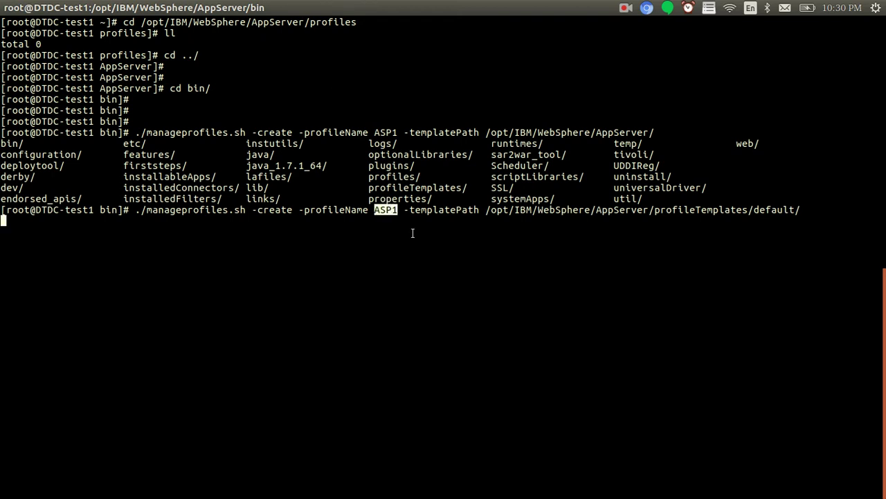
pyautogui.click(372, 245)
pyautogui.hotkey('ctrl', 'shift', 't')
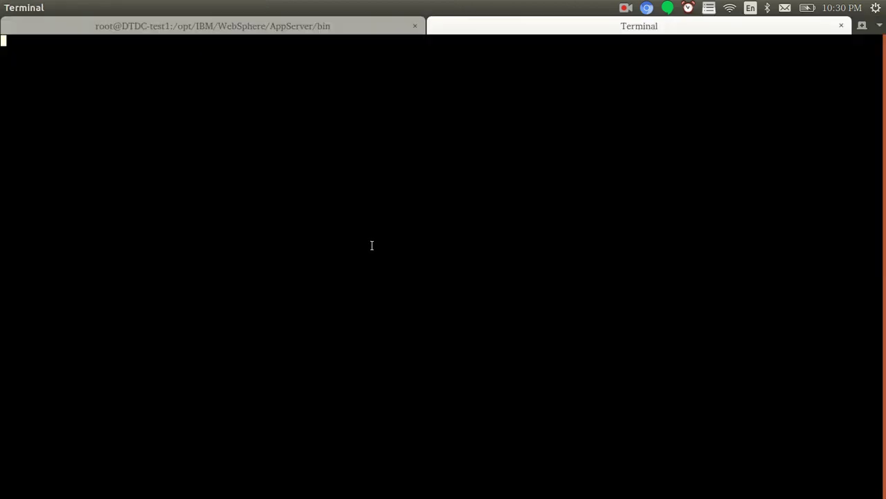
pyautogui.write('ssh root@10.10.2.239')
pyautogui.press('Return')
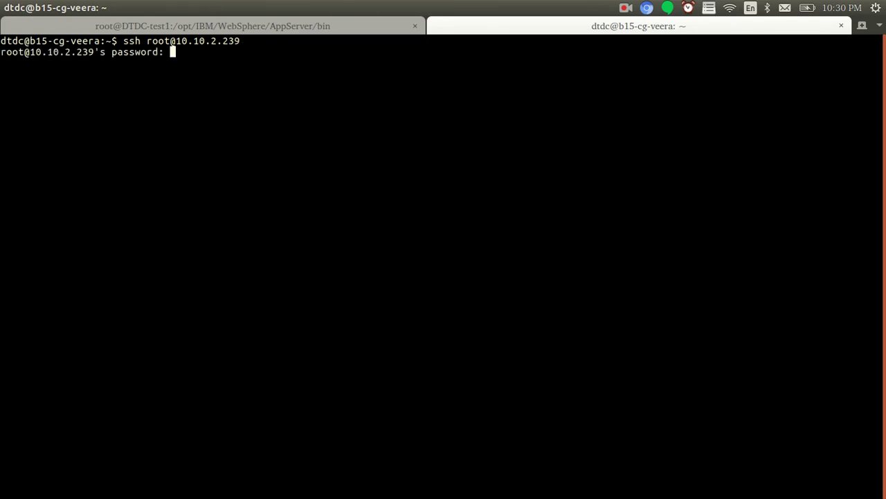
pyautogui.press('Return')
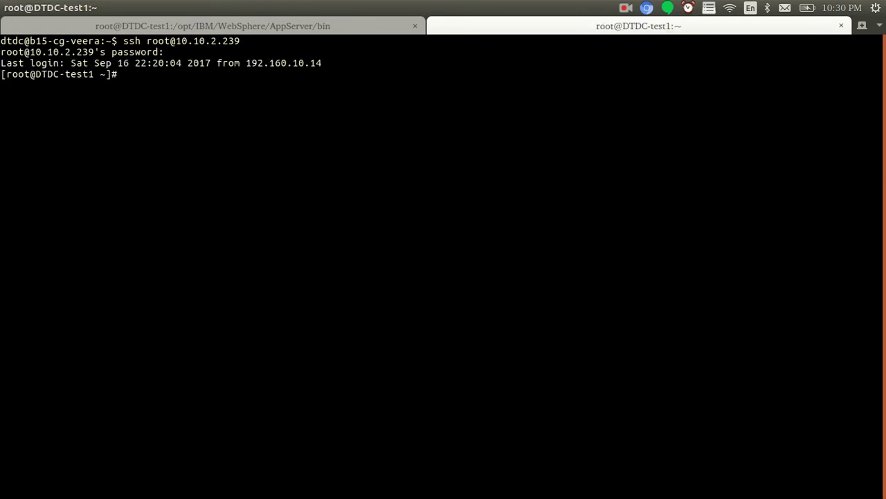
# Add blank lines above the gedit notes and type '1. Application server profile' and '2. create Service Bus'
pyautogui.moveTo(606, 495)
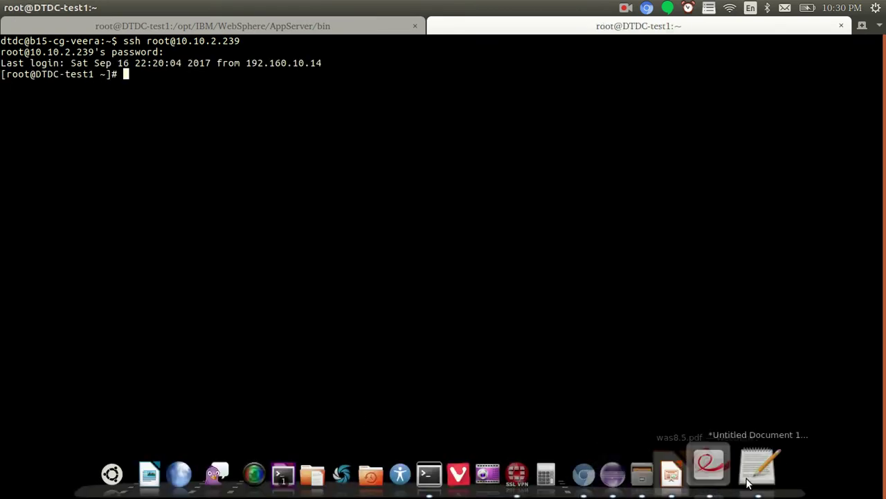
pyautogui.click(710, 464)
pyautogui.click(6, 74)
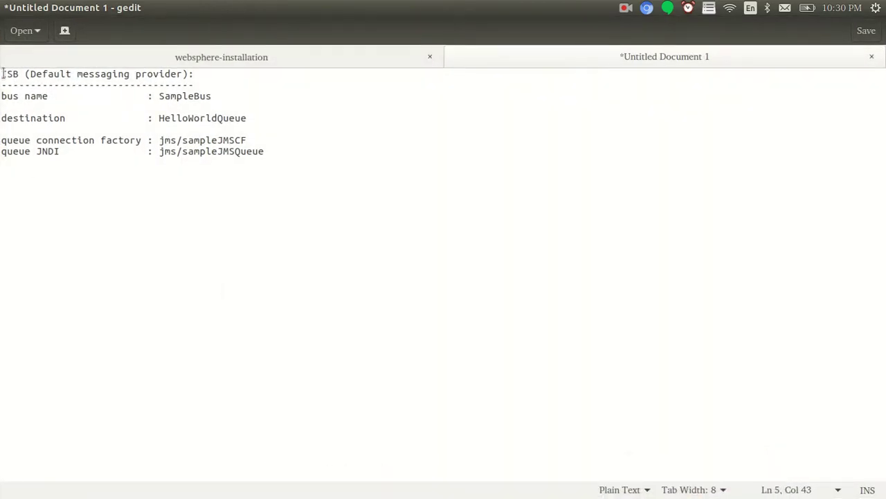
pyautogui.press('BackSpace')
pyautogui.press('Return')
pyautogui.press('Return')
pyautogui.press('Return')
pyautogui.press('Return')
pyautogui.press('Return')
pyautogui.write('I')
pyautogui.press('Up')
pyautogui.press('Up')
pyautogui.press('Up')
pyautogui.press('Up')
pyautogui.press('Up')
pyautogui.write('1. A')
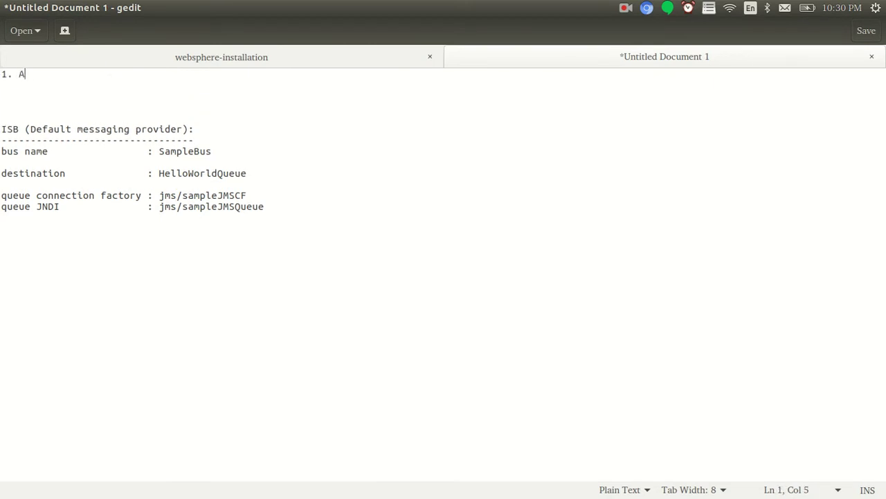
pyautogui.write('pplication server profile')
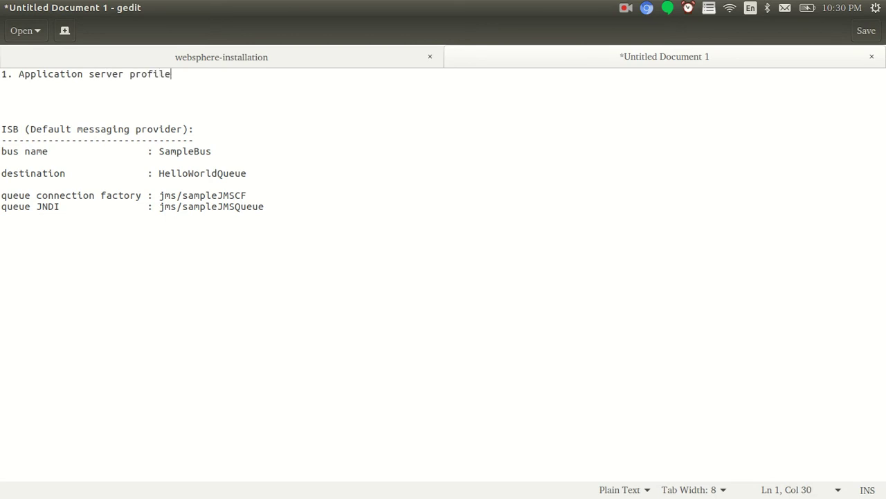
pyautogui.press('Return')
pyautogui.write('2')
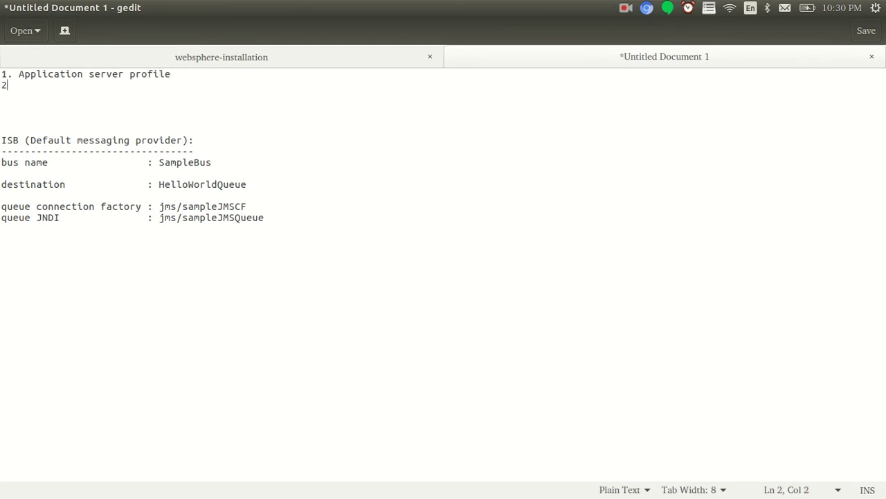
pyautogui.write('. create ')
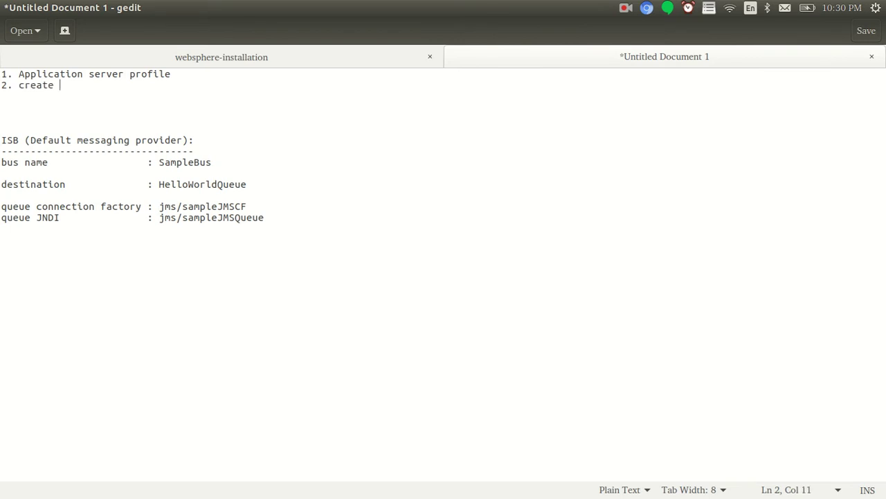
pyautogui.write('Service Bus')
# Add '3. Create Queue ( destination)', '4. CF & JNDI' and '5. Web-application ( send & receive )'
pyautogui.press('Return')
pyautogui.write('3. ')
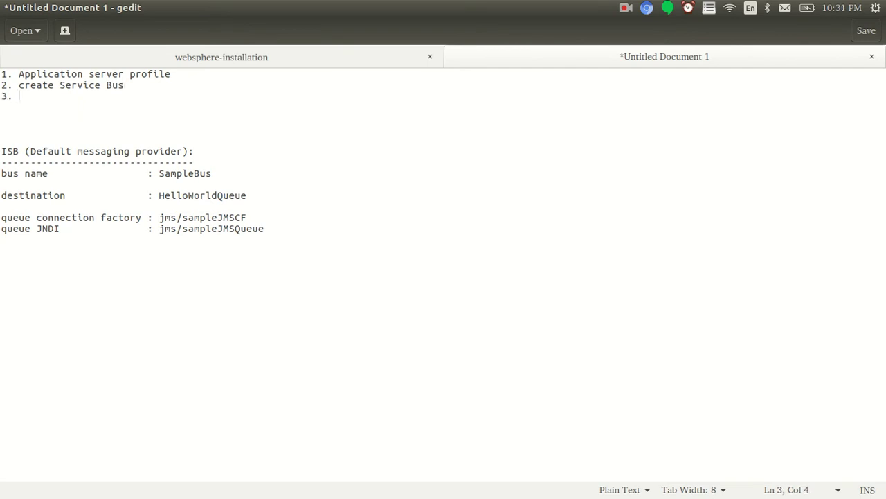
pyautogui.write('Create Queue')
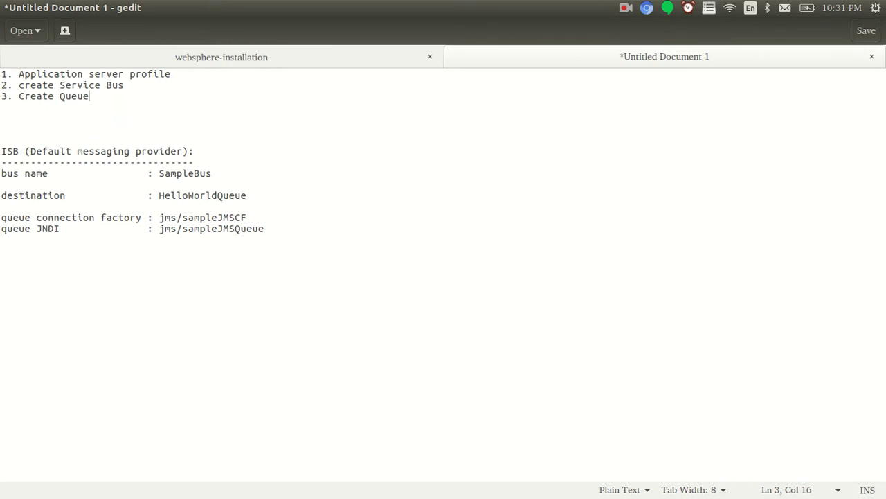
pyautogui.write(' ( destination)')
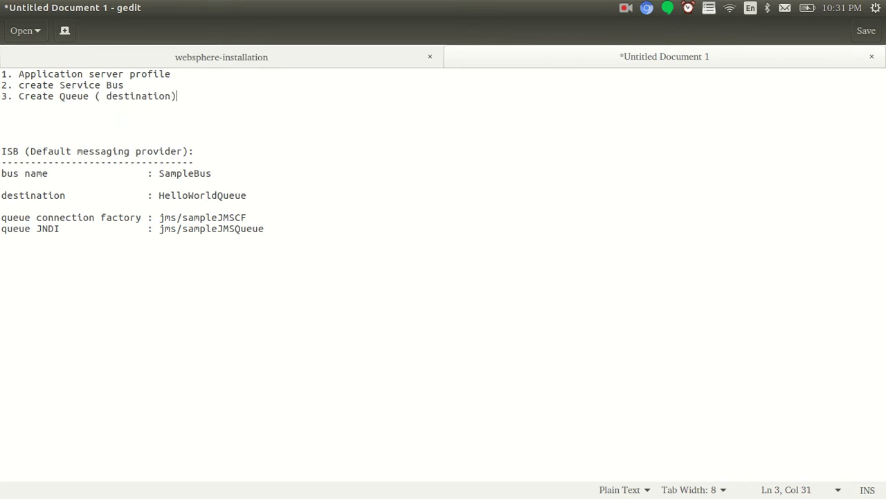
pyautogui.press('Return')
pyautogui.write('4. ')
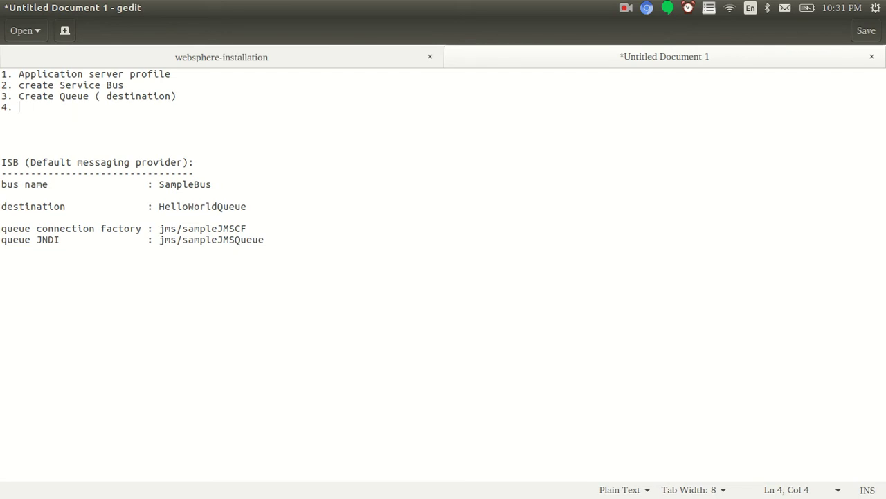
pyautogui.write('CF * JNDI')
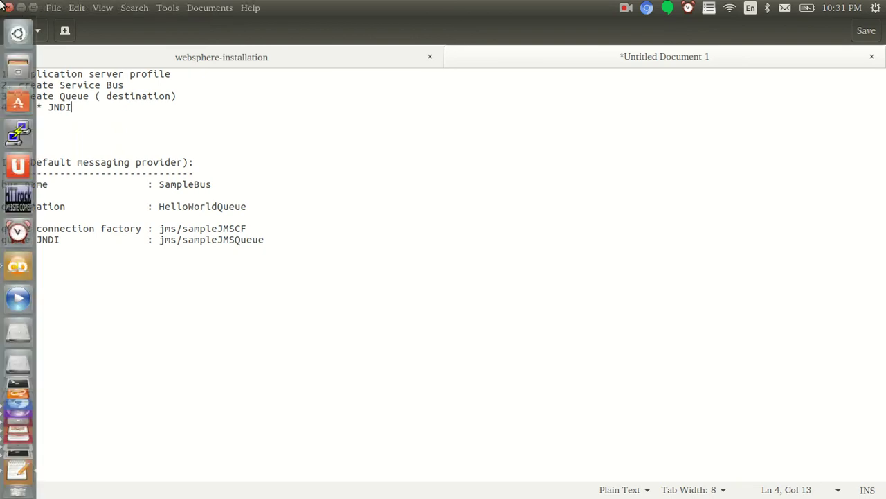
pyautogui.click(46, 107)
pyautogui.press('BackSpace')
pyautogui.press('BackSpace')
pyautogui.write('&')
pyautogui.click(84, 108)
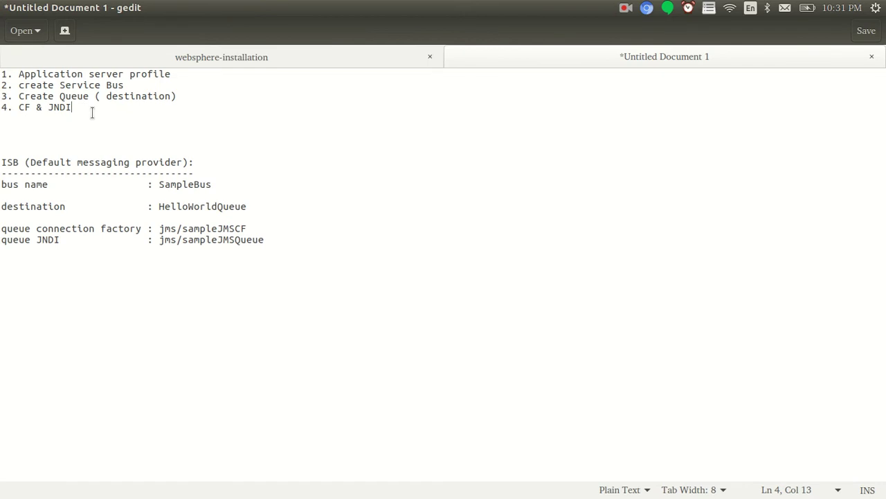
pyautogui.press('Return')
pyautogui.write('5. Web')
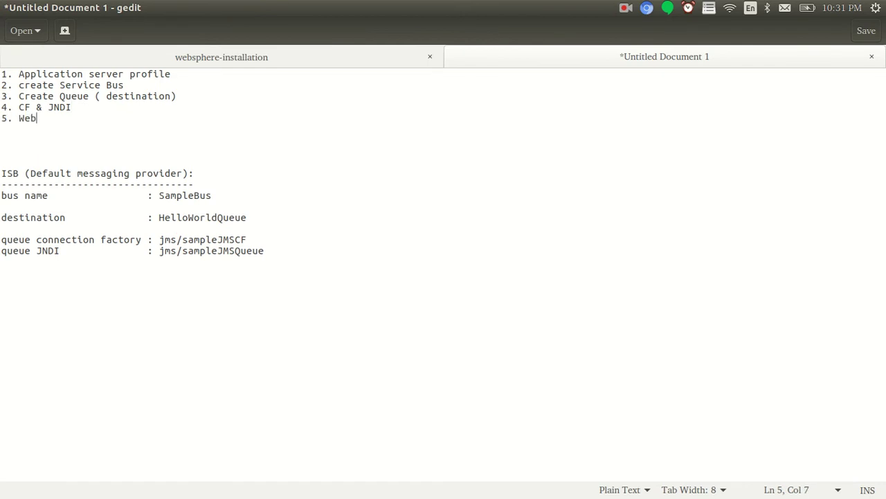
pyautogui.write('-application ( send')
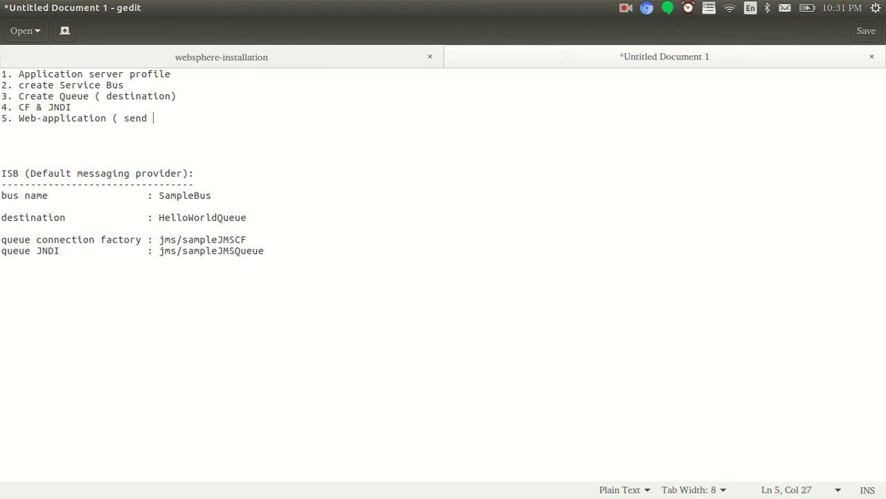
pyautogui.write('& receive )')
pyautogui.moveTo(234, 113); pyautogui.dragTo(1, 68)
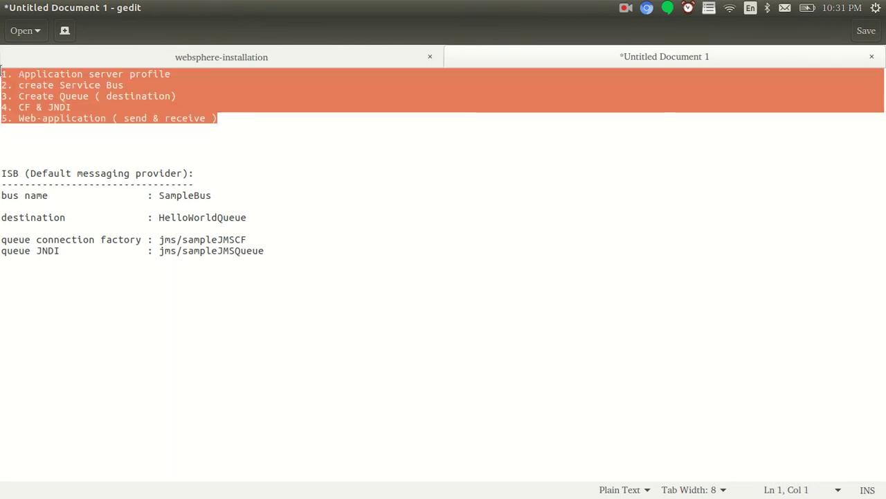
pyautogui.click(204, 141)
# In the AppServer bin tab, cd ../profiles, clear the screen and list it, showing ASP1
pyautogui.hotkey('alt', 'Tab')
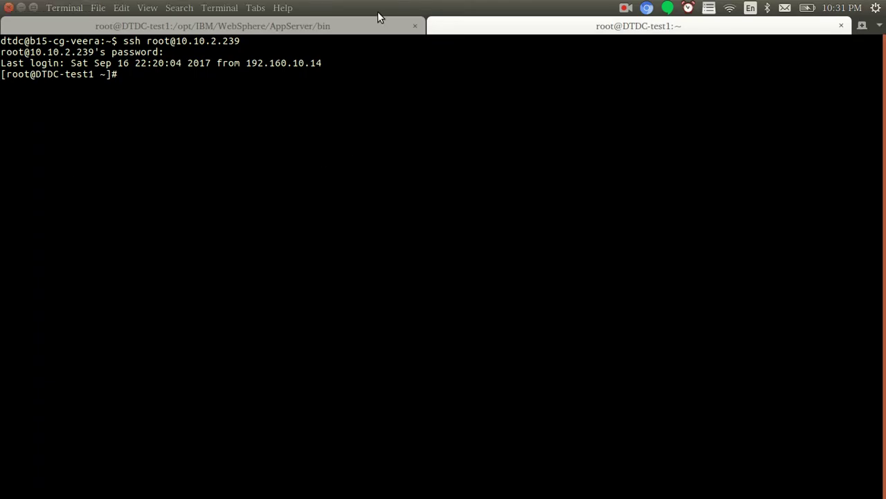
pyautogui.click(380, 26)
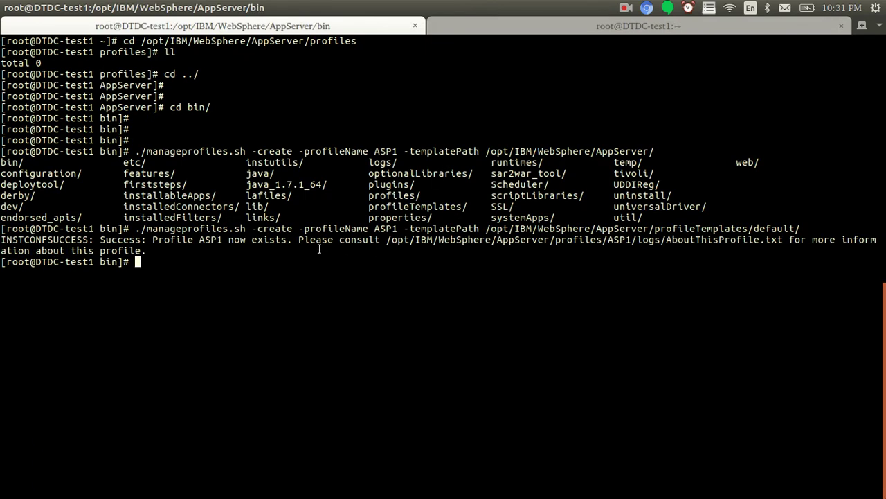
pyautogui.doubleClick(268, 240)
pyautogui.click(327, 275)
pyautogui.write('cd /../profile')
pyautogui.press('Return')
pyautogui.press('Up')
pyautogui.write('s')
pyautogui.press('Return')
pyautogui.hotkey('ctrl', 'l')
pyautogui.write('ll')
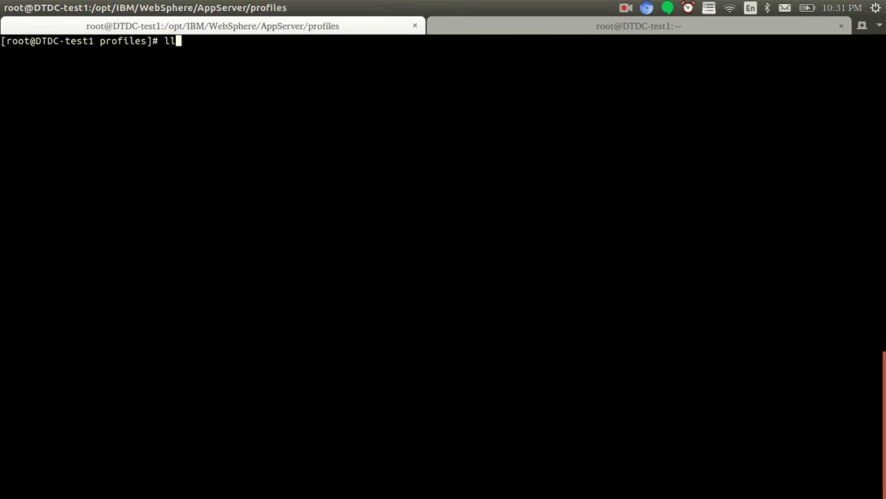
pyautogui.press('Return')
# Go into ASP1/bin and run ./startServer.sh server1
pyautogui.write('cd A')
pyautogui.press('Tab')
pyautogui.write('bi')
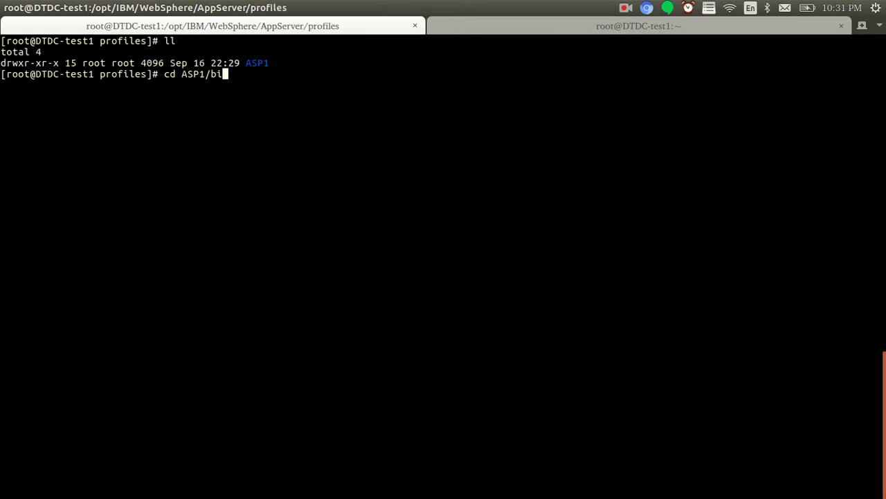
pyautogui.press('Tab')
pyautogui.press('Return')
pyautogui.write('./st')
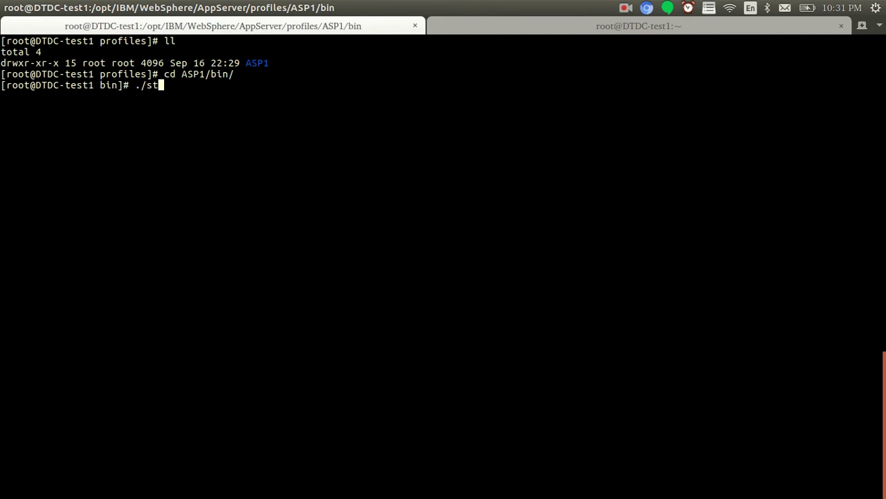
pyautogui.write('artS')
pyautogui.press('Tab')
pyautogui.write('server1')
pyautogui.press('Return')
# Close the extra Chromium tabs, then check the second SSH session and return to the startup tab
pyautogui.moveTo(299, 493)
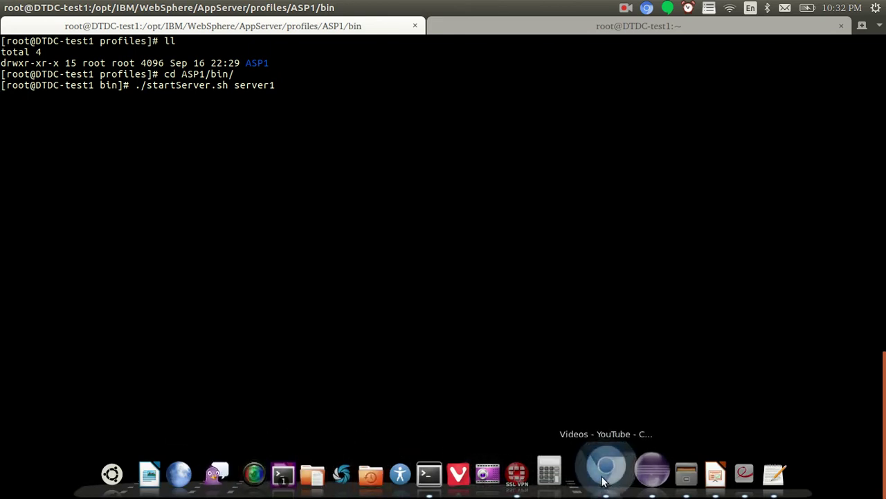
pyautogui.click(605, 471)
pyautogui.click(199, 21)
pyautogui.click(269, 26)
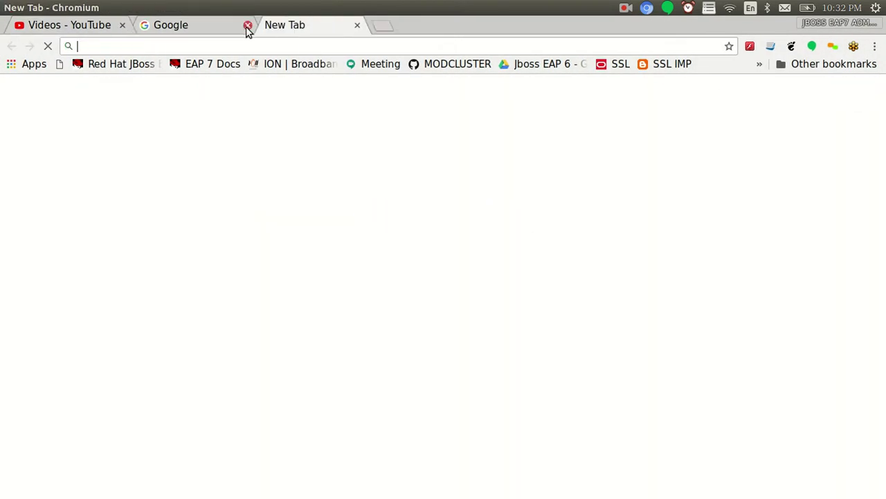
pyautogui.click(122, 25)
pyautogui.hotkey('alt', 'Tab')
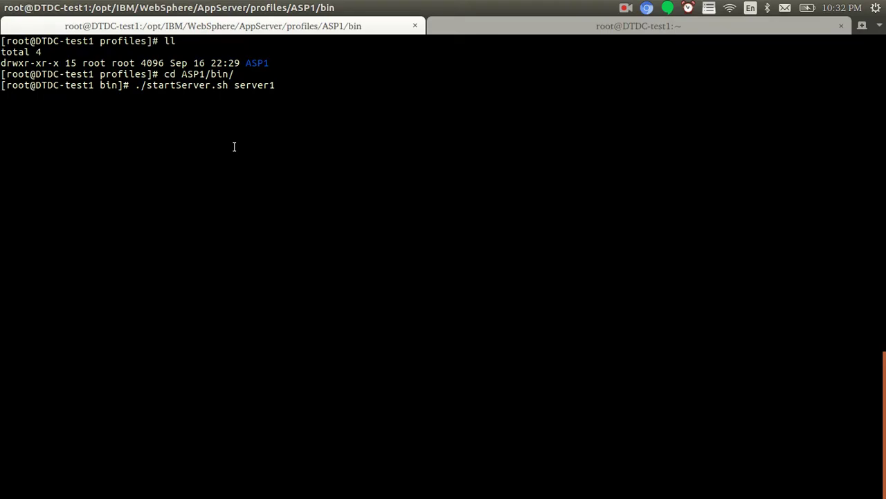
pyautogui.click(509, 23)
pyautogui.click(358, 32)
# In the second tab, cd to profiles/ASP1/logs/ and cat AboutThisProfile.txt, highlighting admin port 9060
pyautogui.click(476, 29)
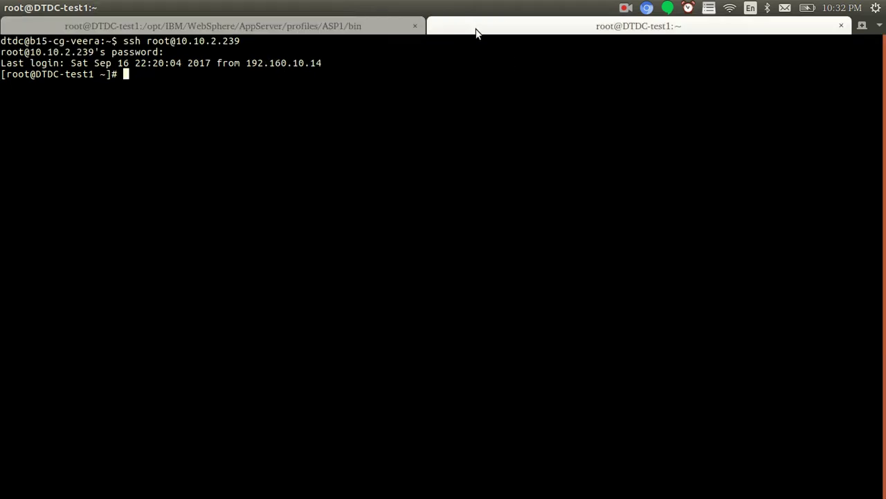
pyautogui.write('cd /opt/IBM/WebSphere/AppServer/')
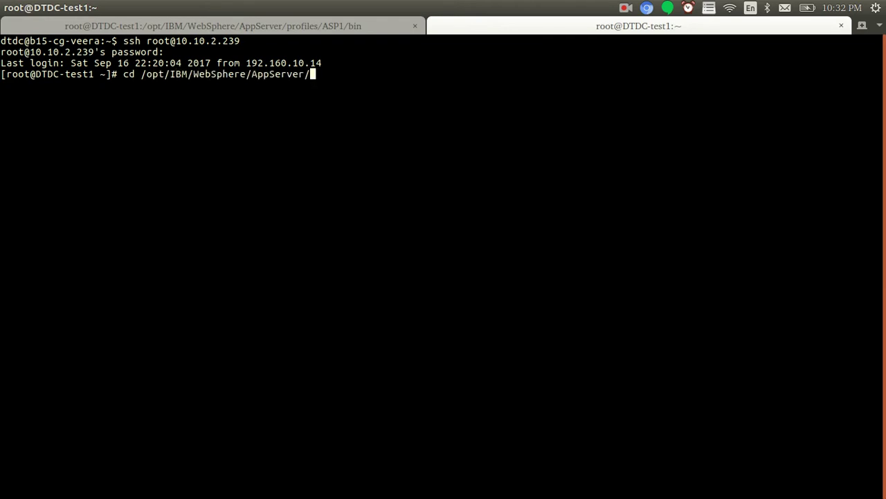
pyautogui.write('profiles/ASP1/logs/')
pyautogui.press('Return')
pyautogui.write('ls')
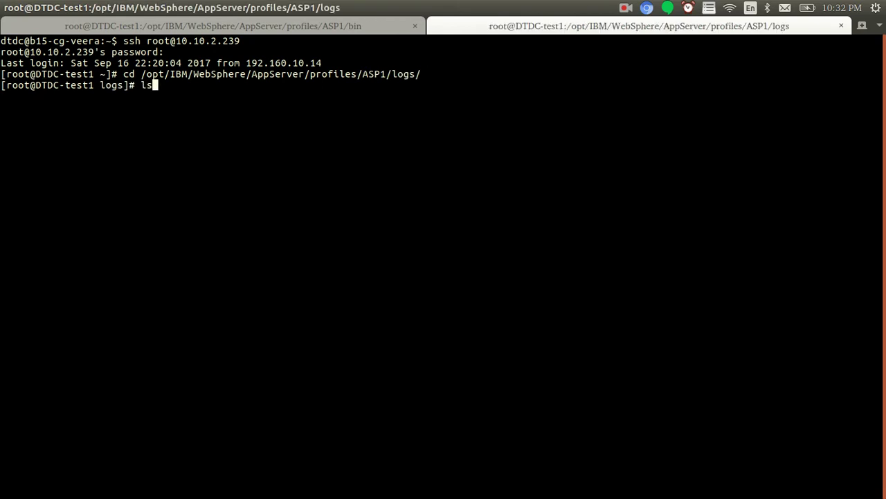
pyautogui.press('Return')
pyautogui.write('cat A')
pyautogui.press('Tab')
pyautogui.press('Return')
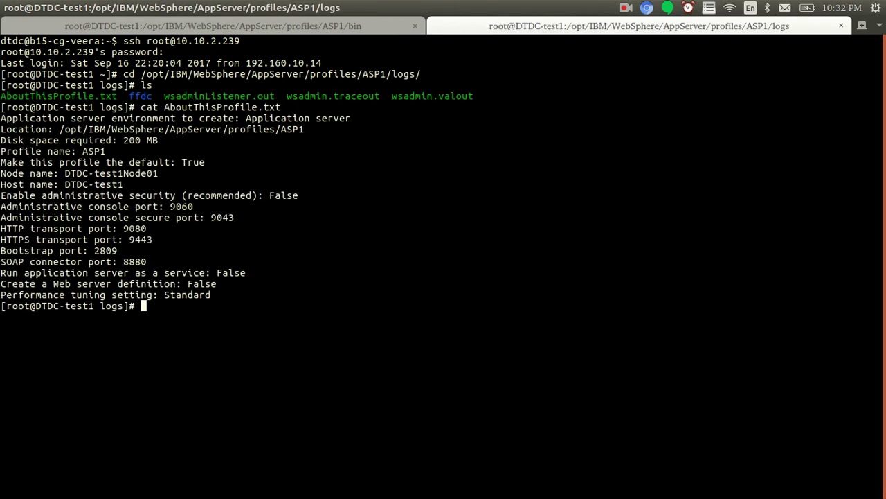
pyautogui.doubleClick(178, 207)
# Try 10.10.2.239:9060/admin/console in Chromium, then check server1's startup progress
pyautogui.click(631, 472)
pyautogui.write('10.10.2.239')
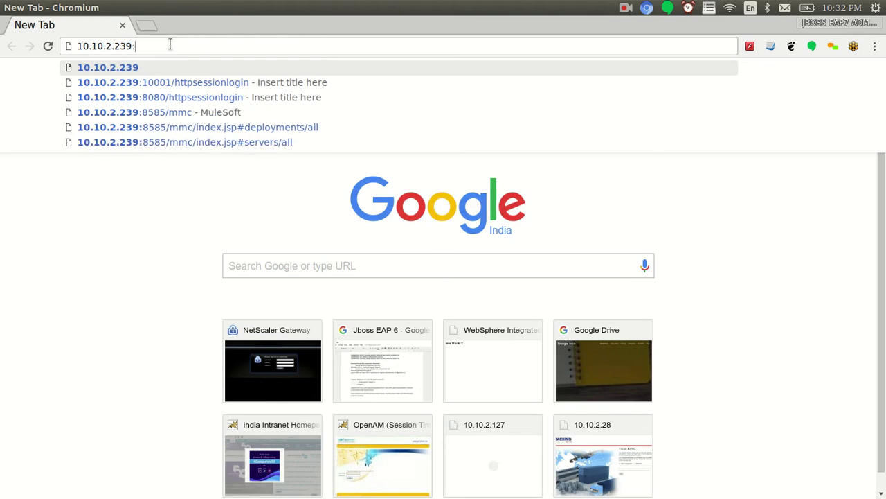
pyautogui.write(':9060/admin/consol')
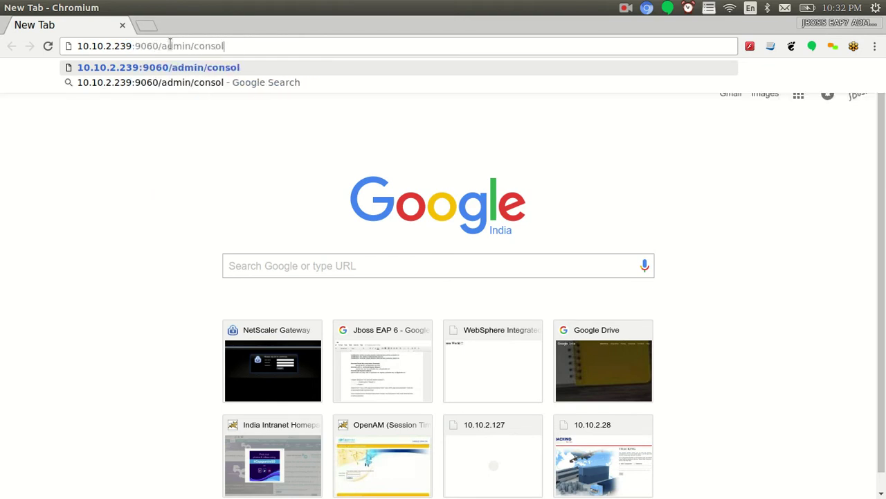
pyautogui.write('e')
pyautogui.press('Return')
pyautogui.hotkey('alt', 'Tab')
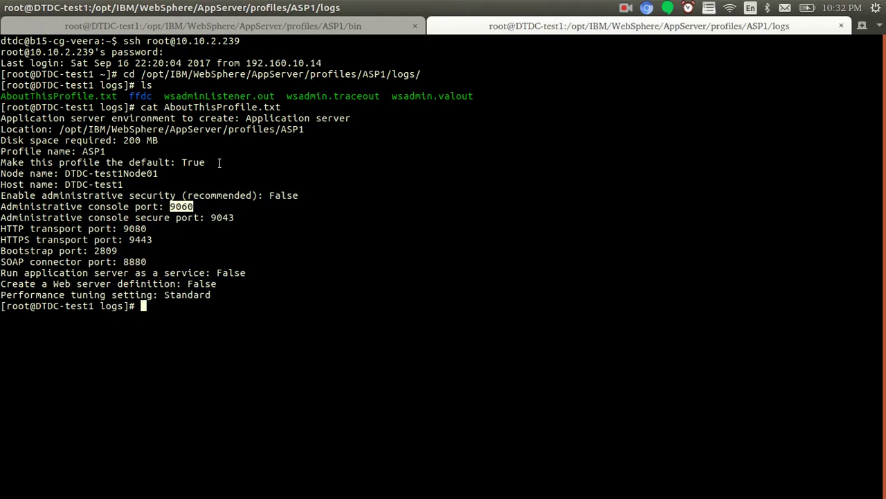
pyautogui.click(298, 23)
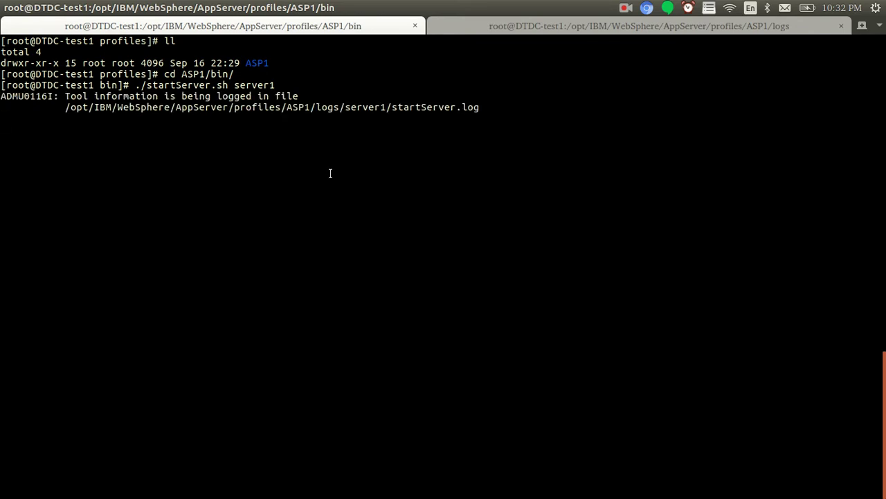
pyautogui.click(503, 27)
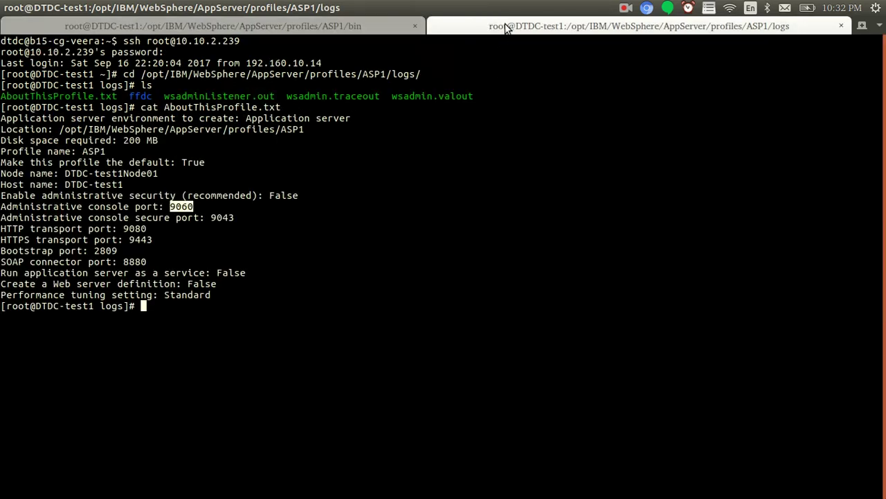
# In the logs tab, move into the server1 folder and briefly tail startServer.log
pyautogui.click(378, 29)
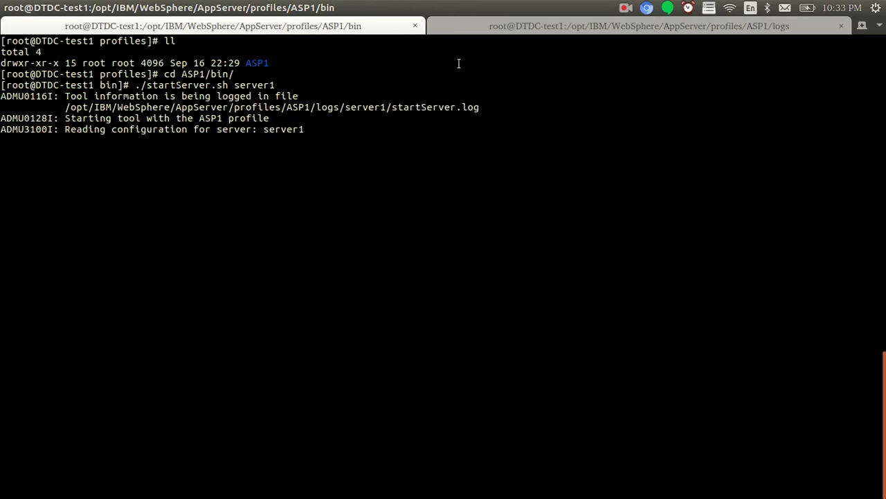
pyautogui.click(469, 29)
pyautogui.write('ls')
pyautogui.press('Return')
pyautogui.write('cd server1/')
pyautogui.press('Return')
pyautogui.write('ls')
pyautogui.press('Return')
pyautogui.write('ta')
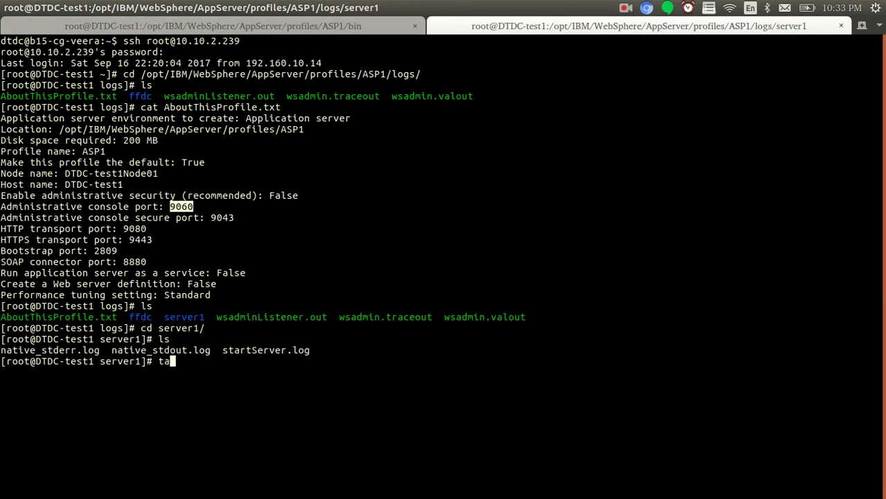
pyautogui.write('il -f s')
pyautogui.press('Tab')
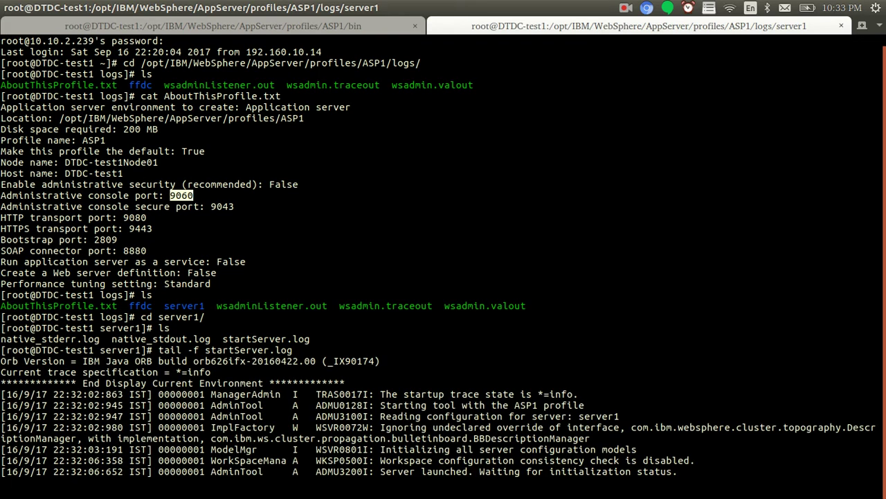
pyautogui.hotkey('ctrl', 'c')
# List the logs with ls -lrth and follow SystemOut.log live with tail -f
pyautogui.hotkey('ctrl', 'l')
pyautogui.write('ls -lrt')
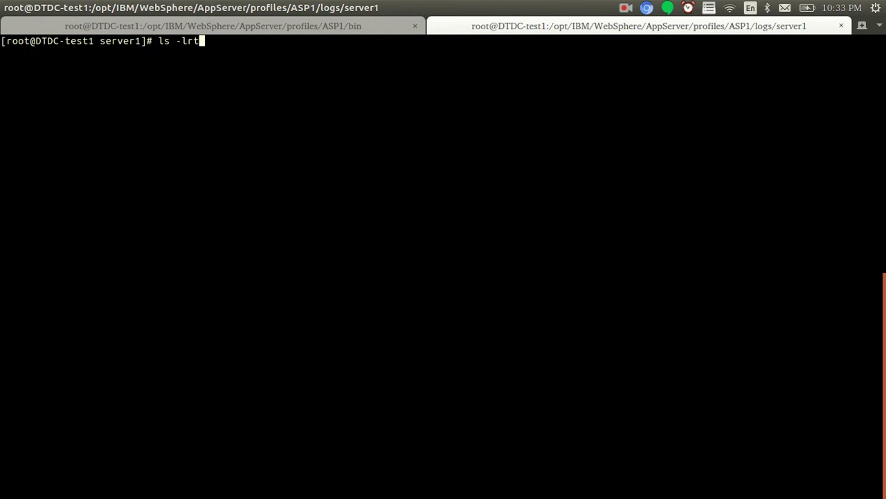
pyautogui.write('h')
pyautogui.press('Return')
pyautogui.write('tail -f SystemOut.log')
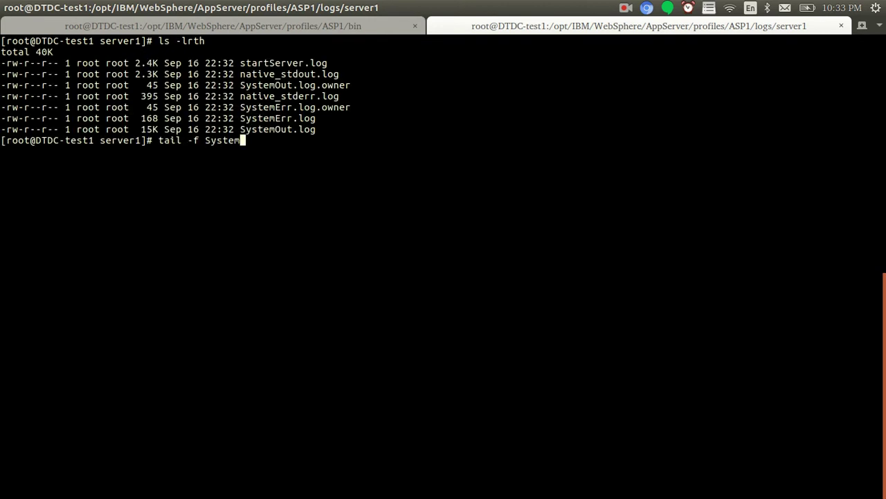
pyautogui.press('Return')
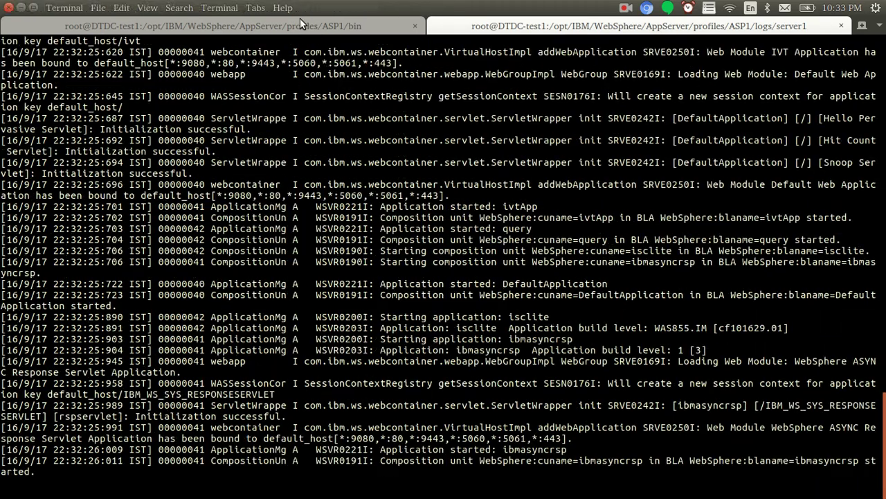
pyautogui.click(299, 25)
pyautogui.click(464, 26)
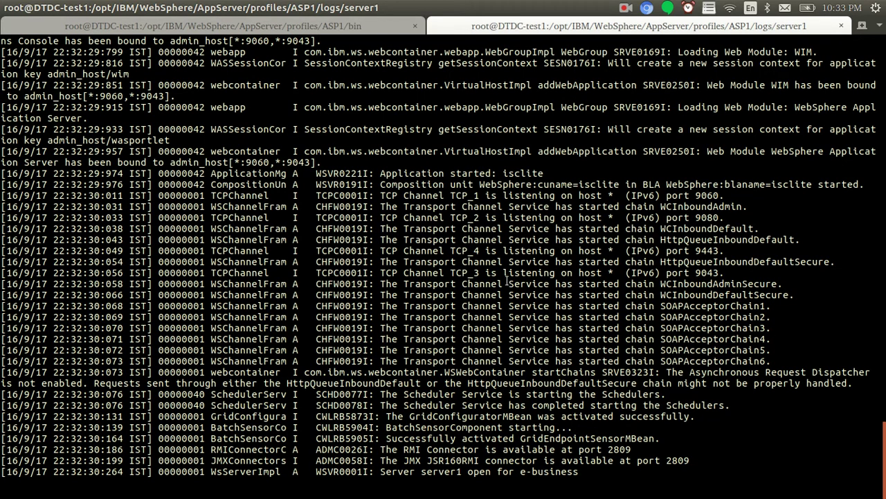
# Correct the browser address to 10.10.2.239:9060/ibm/console and load the login page
pyautogui.hotkey('alt', 'Tab')
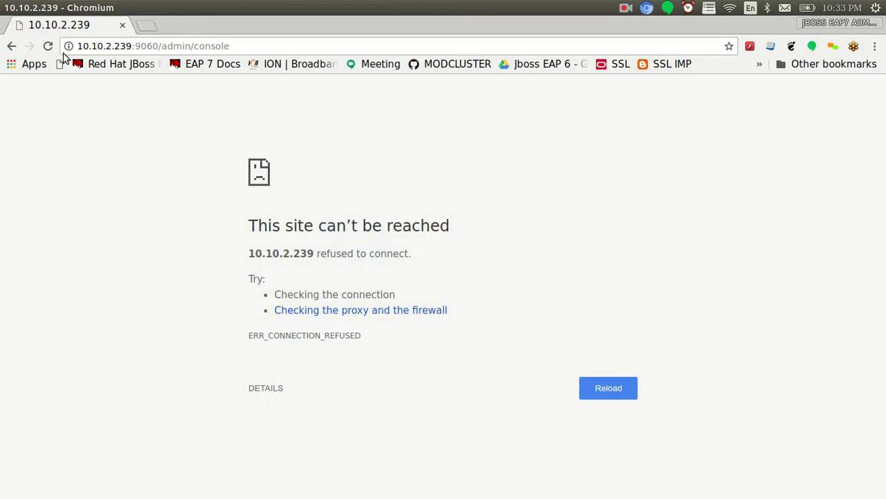
pyautogui.click(48, 46)
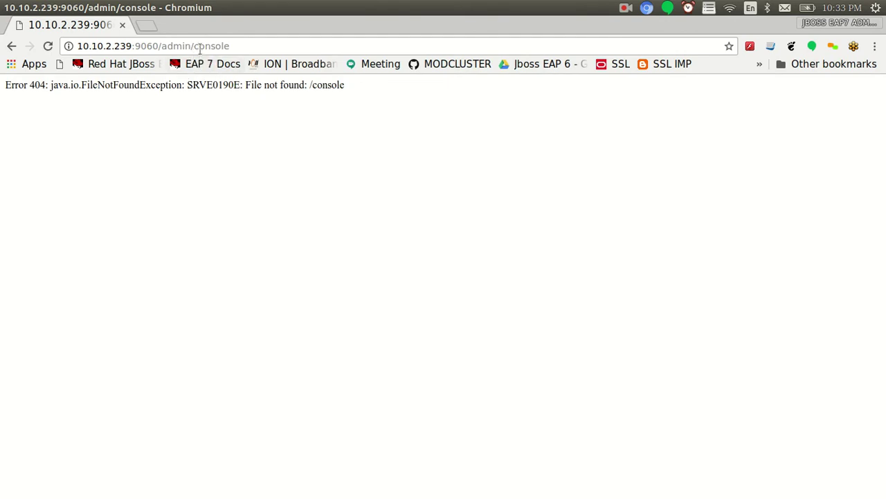
pyautogui.moveTo(193, 46); pyautogui.dragTo(232, 46)
pyautogui.press('BackSpace')
pyautogui.press('Return')
pyautogui.moveTo(160, 45); pyautogui.dragTo(195, 46)
pyautogui.press('BackSpace')
pyautogui.write('/ibm/consol')
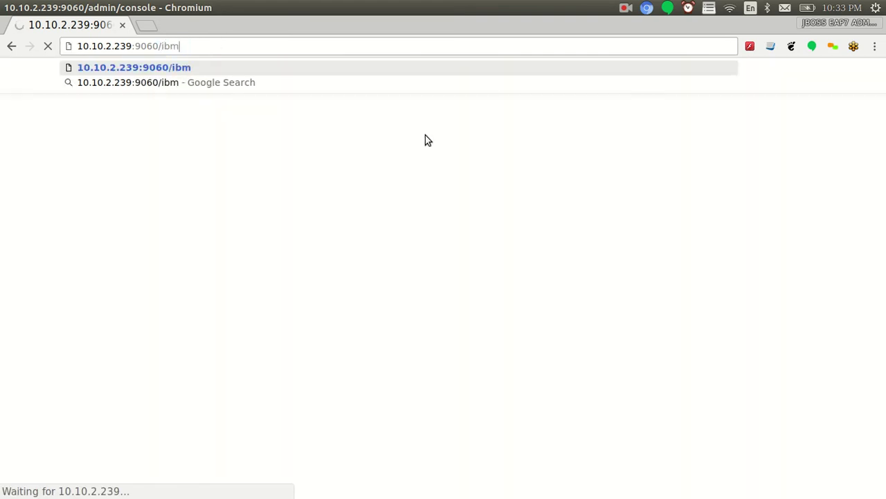
pyautogui.write('e')
pyautogui.press('Return')
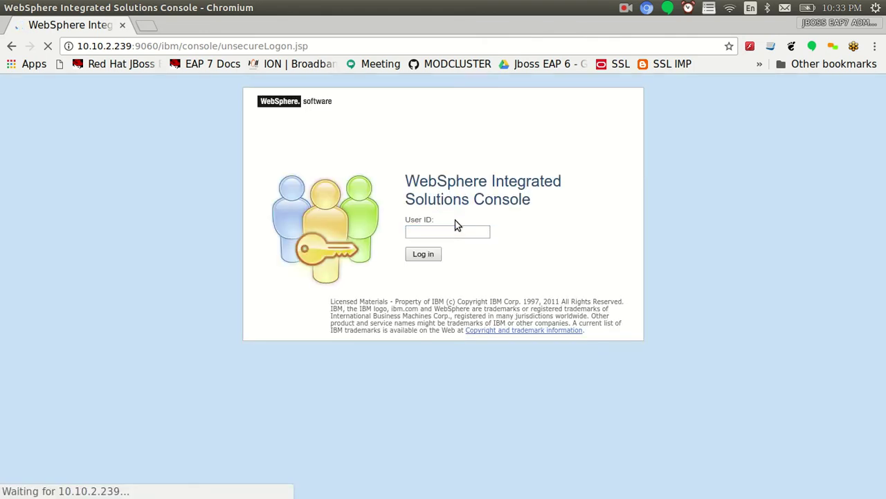
# Log in to the admin console with the admin user ID
pyautogui.click(456, 229)
pyautogui.write('wasa')
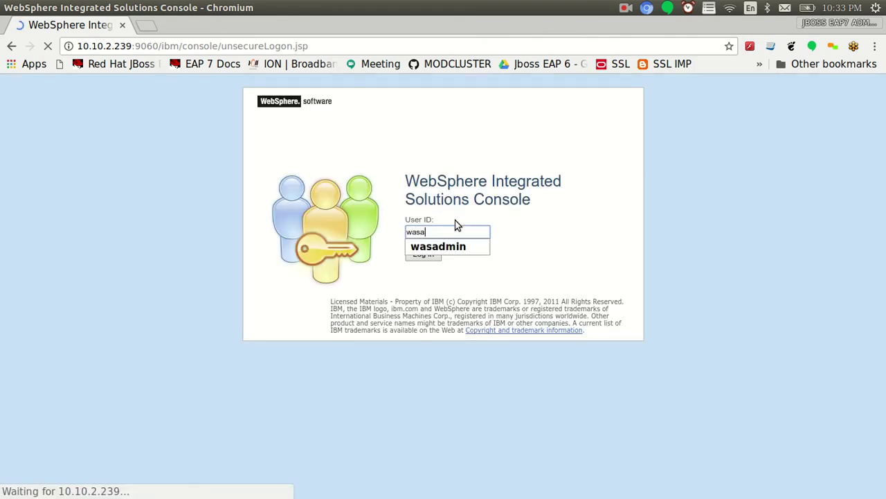
pyautogui.write('dmin')
pyautogui.click(423, 254)
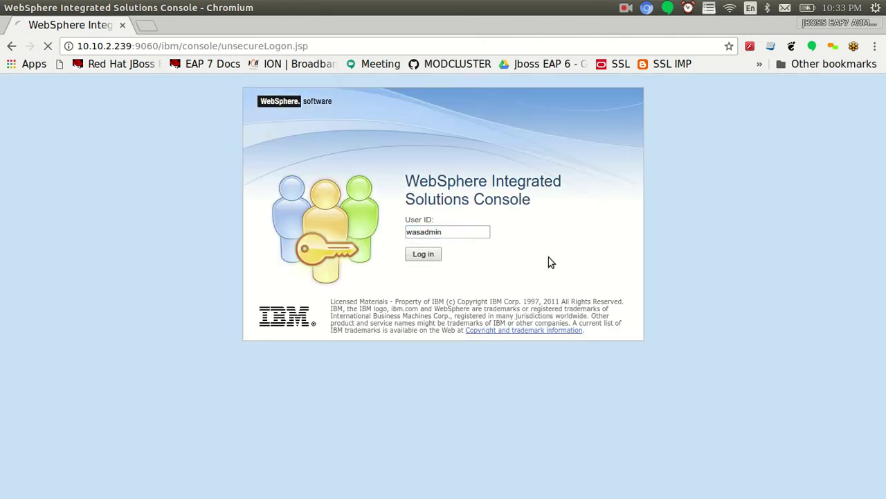
# Run ps -ef | grep java in the terminal to confirm server1's java process is running
pyautogui.hotkey('alt', 'Tab')
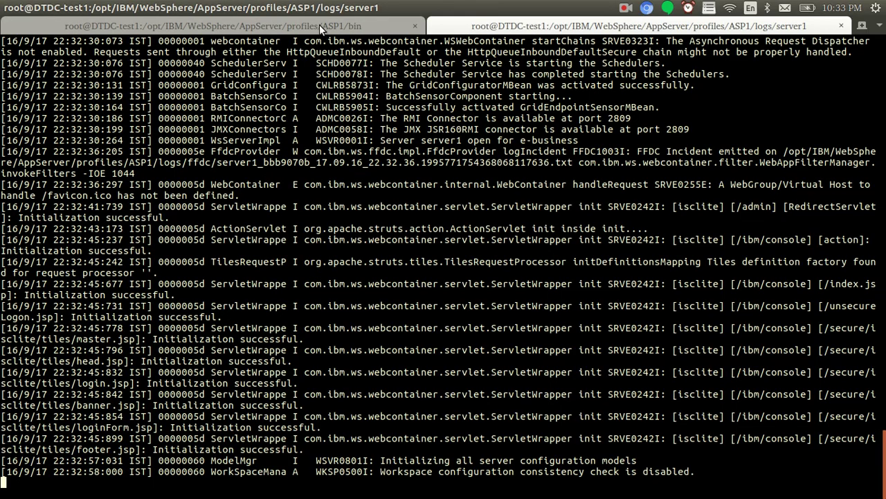
pyautogui.click(319, 24)
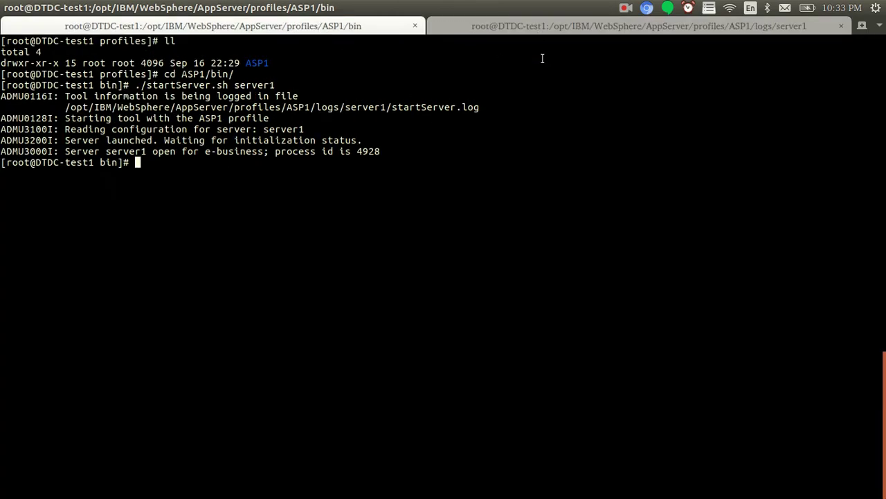
pyautogui.hotkey('ctrl', 'l')
pyautogui.write('ps -ef | grep java')
pyautogui.press('Return')
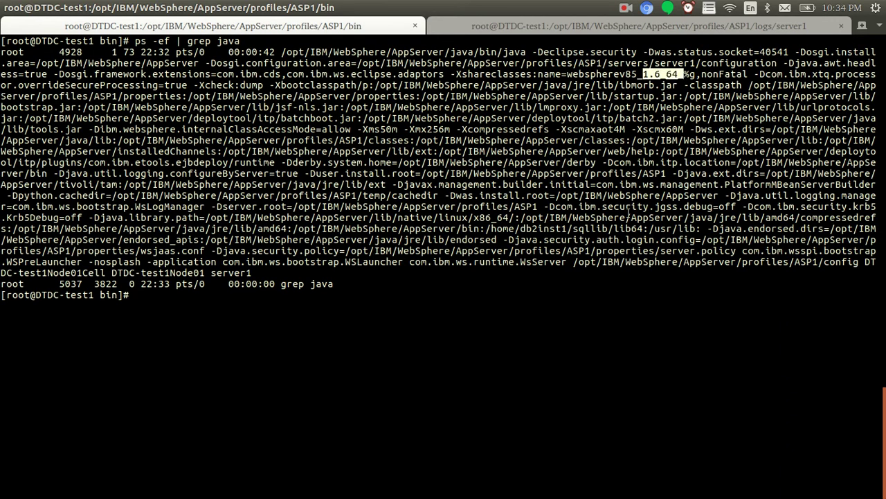
# Highlight the 'create Service Bus' step in the gedit setup notes
pyautogui.hotkey('alt', 'Tab')
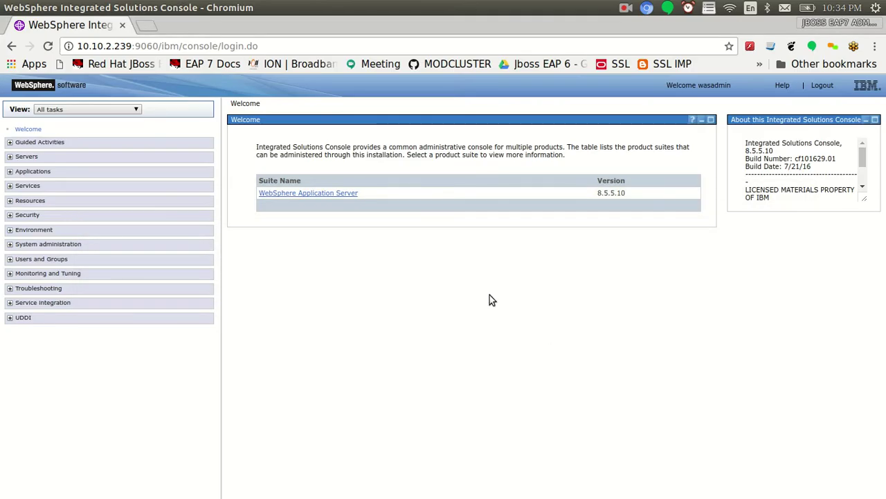
pyautogui.hotkey('alt', 'Tab')
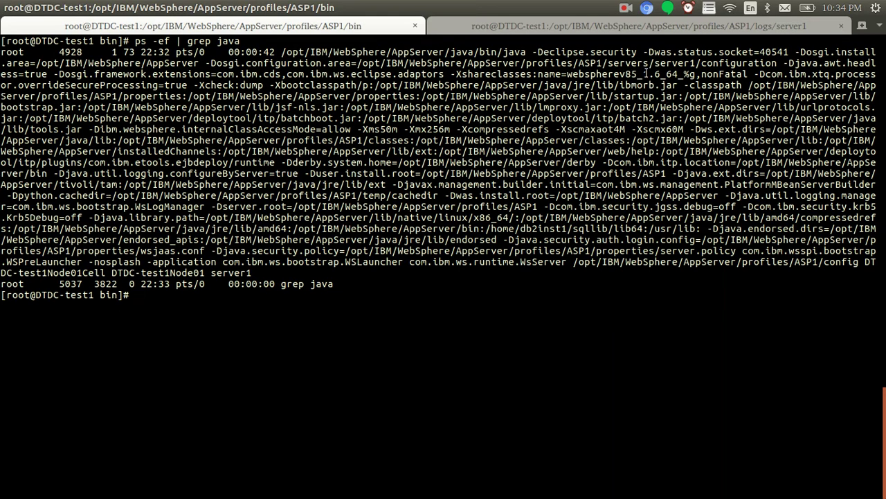
pyautogui.hotkey('alt', 'Tab')
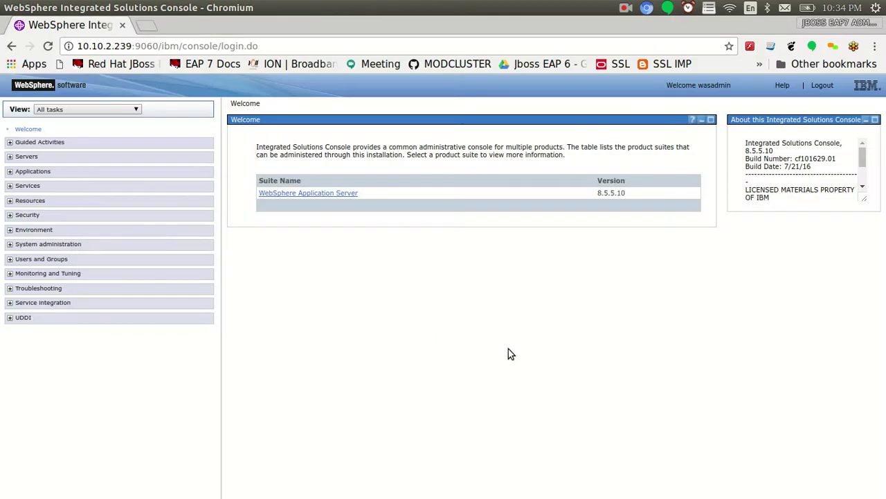
pyautogui.hotkey('alt', 'Tab')
pyautogui.press('Tab')
pyautogui.click(222, 77)
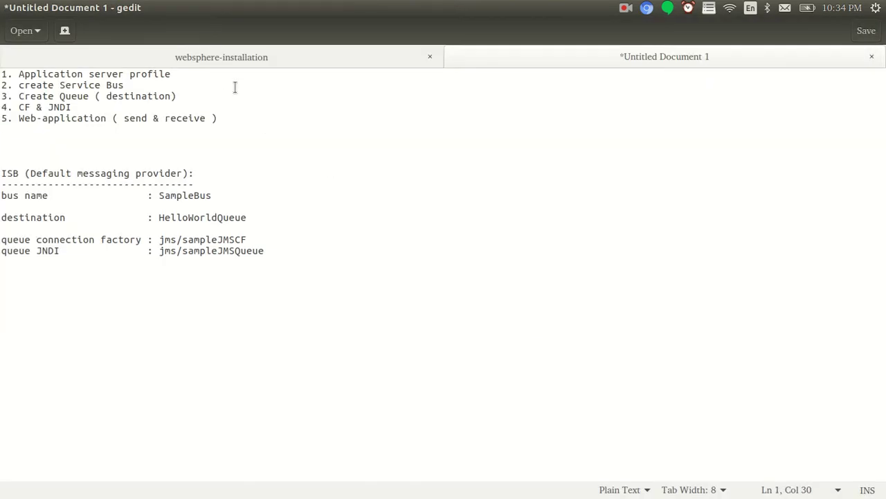
pyautogui.moveTo(124, 85); pyautogui.dragTo(20, 85)
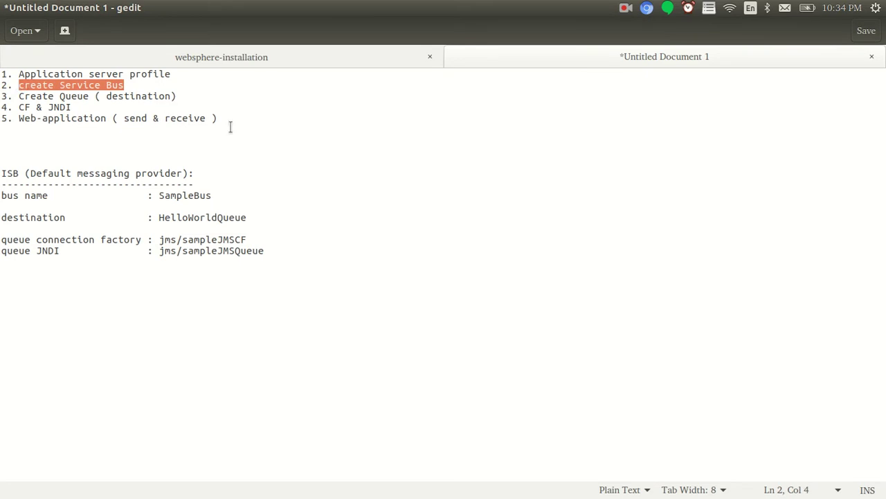
# Expand Service integration in the console and open the Buses list
pyautogui.hotkey('alt', 'Tab')
pyautogui.click(10, 303)
pyautogui.click(34, 316)
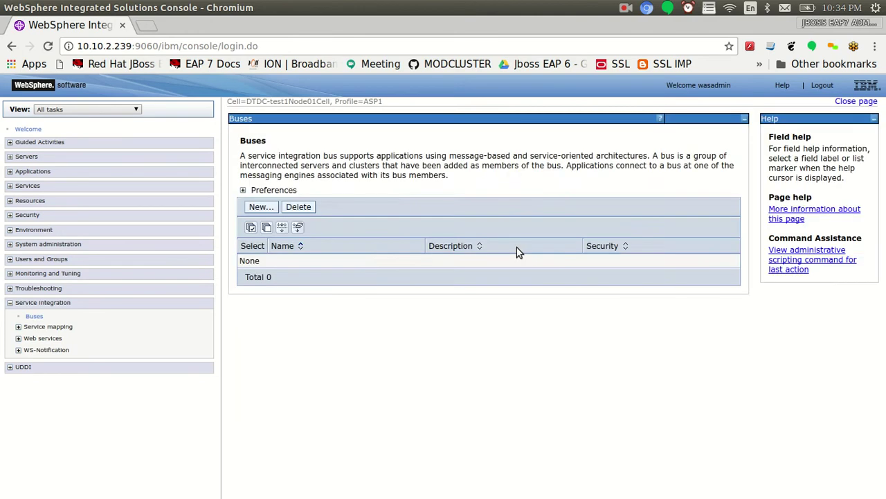
# Create a new bus named SampleBus, copied from the notes, and save to the master configuration
pyautogui.click(261, 207)
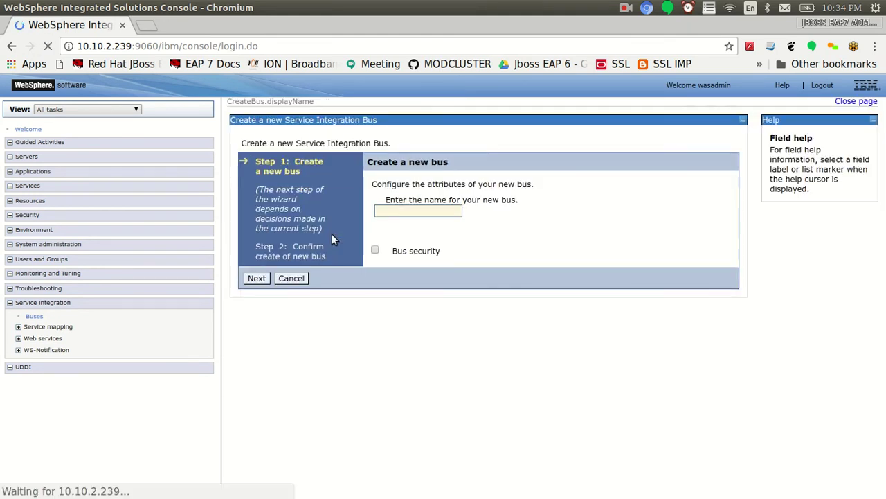
pyautogui.hotkey('alt', 'Tab')
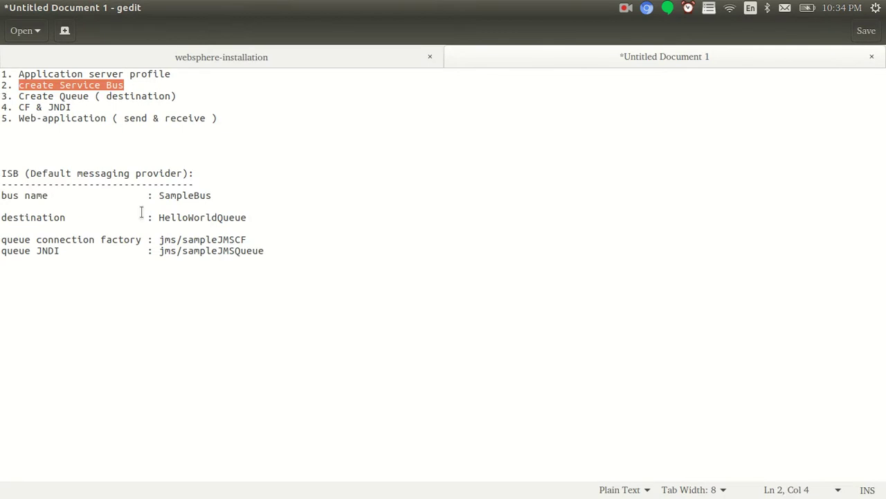
pyautogui.doubleClick(188, 197)
pyautogui.hotkey('ctrl', 'c')
pyautogui.hotkey('alt', 'Tab')
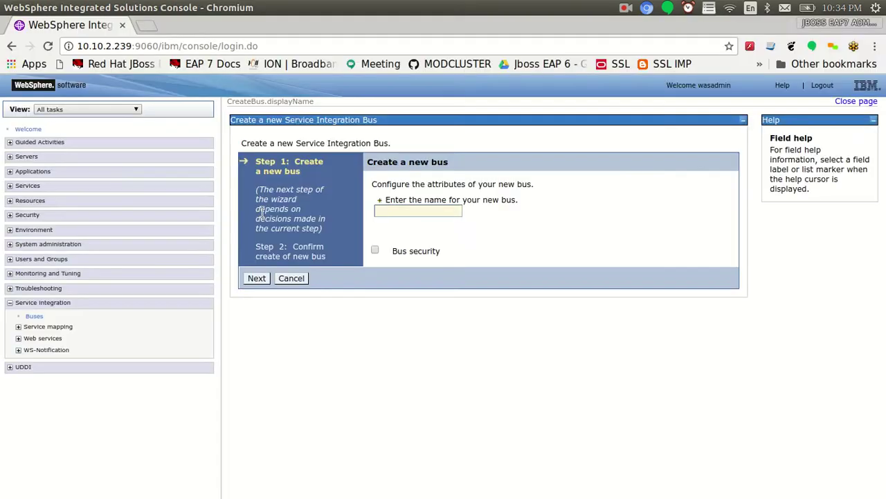
pyautogui.click(415, 212)
pyautogui.hotkey('ctrl', 'v')
pyautogui.click(256, 278)
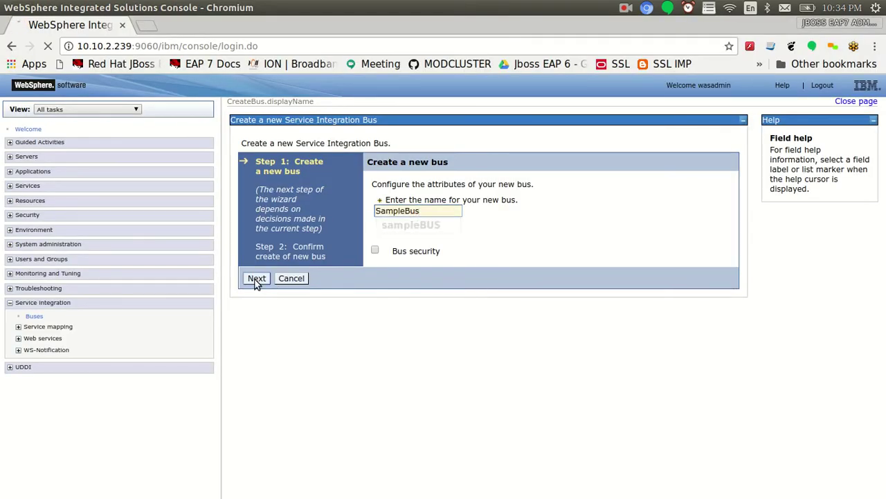
pyautogui.click(299, 298)
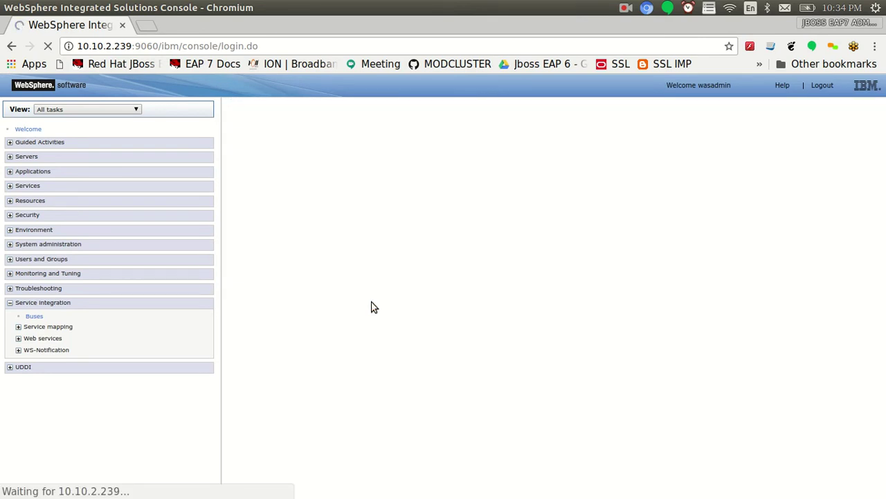
pyautogui.click(349, 179)
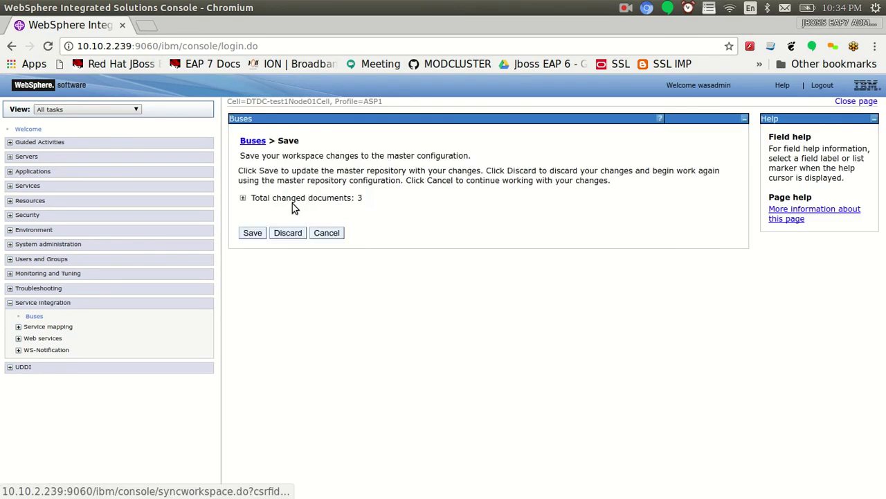
pyautogui.click(252, 231)
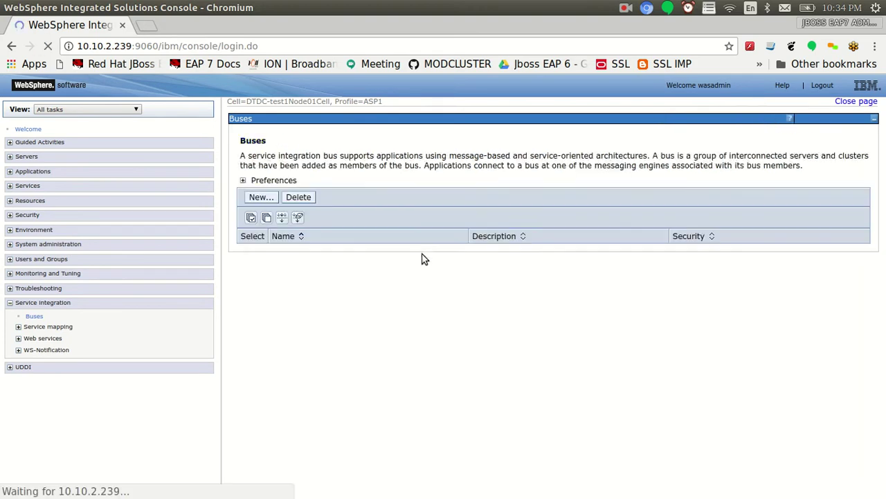
# Append 'assign this to above application server profile' to the bus step in the notes
pyautogui.hotkey('alt', 'Tab')
pyautogui.click(163, 86)
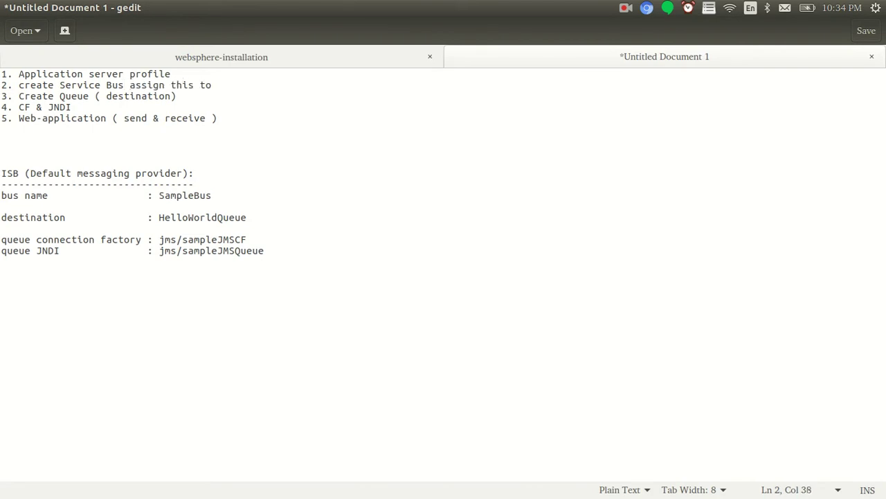
pyautogui.write('assign this to above application server profi')
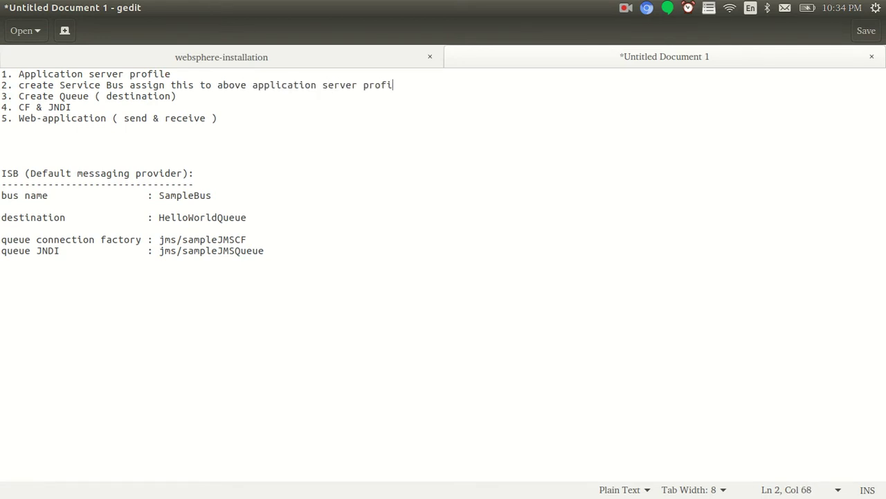
pyautogui.write('le')
# Open SampleBus and go to its Bus members page
pyautogui.hotkey('alt', 'Tab')
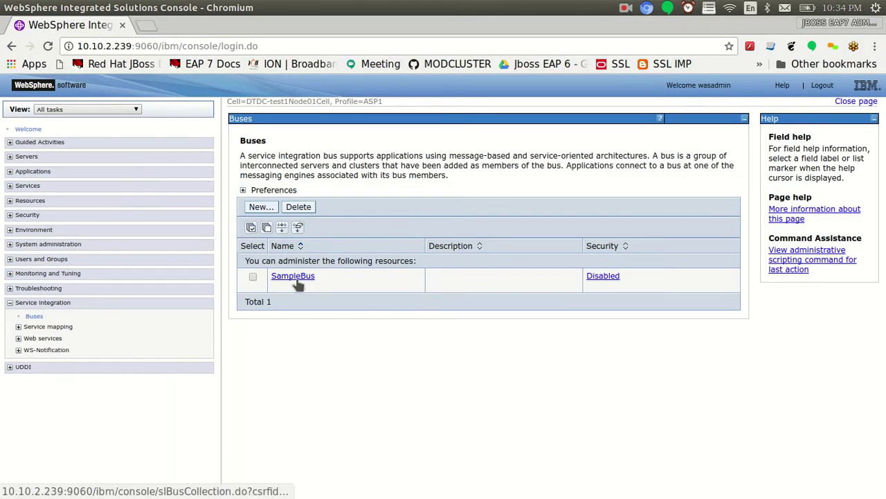
pyautogui.click(295, 277)
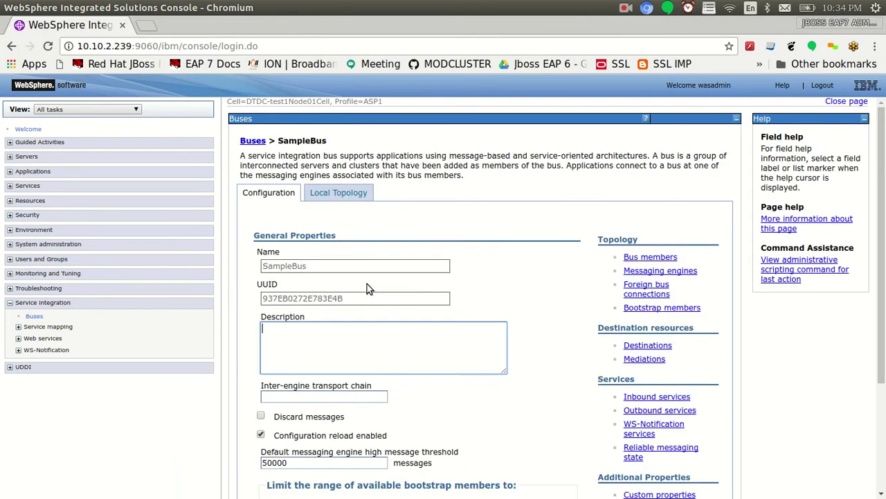
pyautogui.click(642, 257)
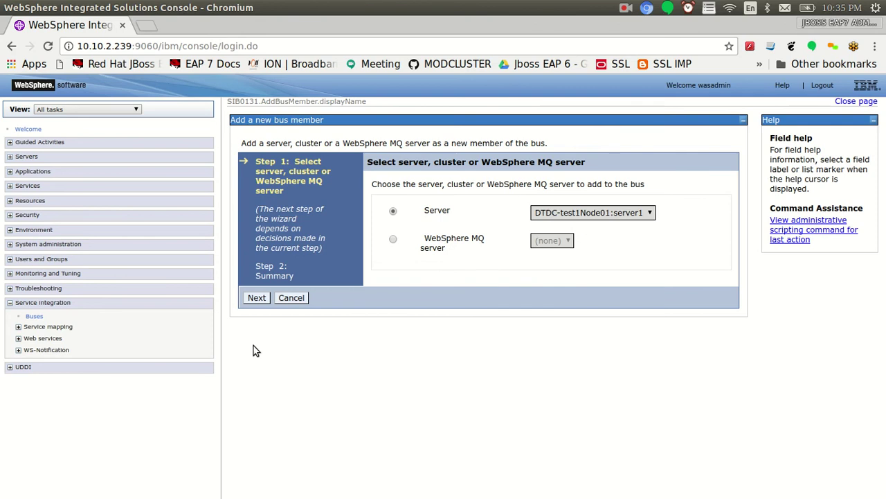
# Accept server1 with the default file store and tuning, finish, and save to the master configuration
pyautogui.click(256, 297)
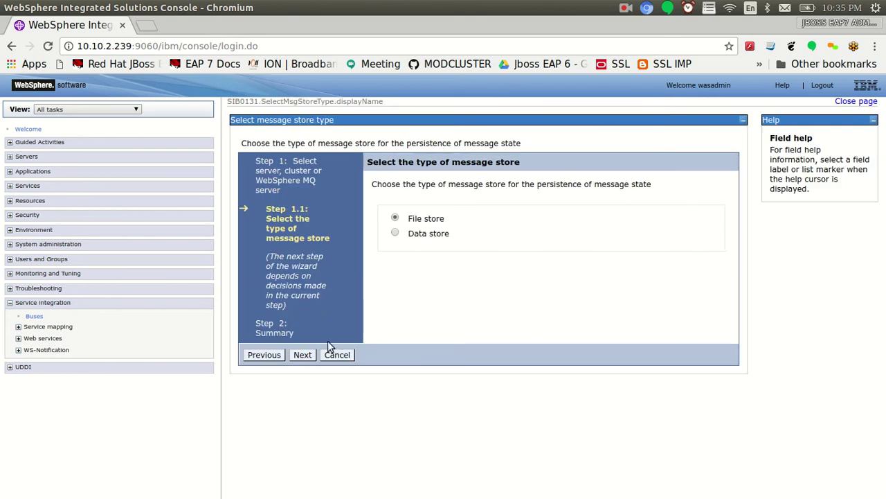
pyautogui.click(304, 355)
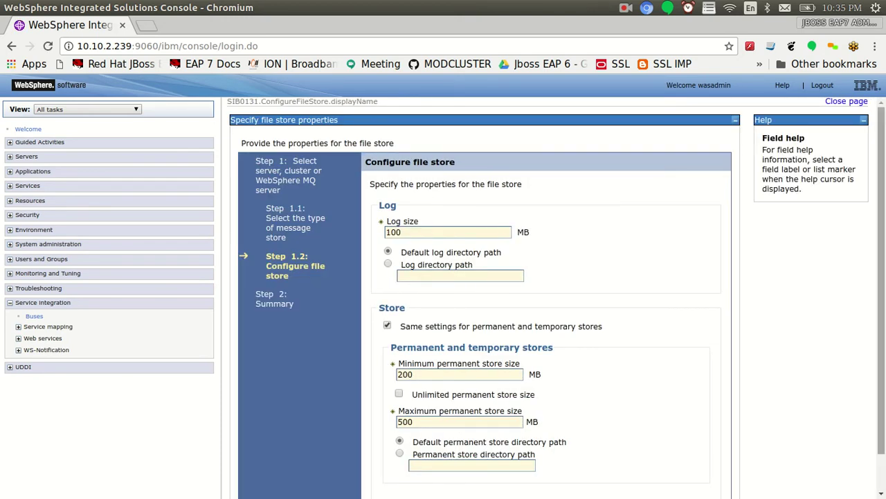
pyautogui.scroll(-1, 728, 344)
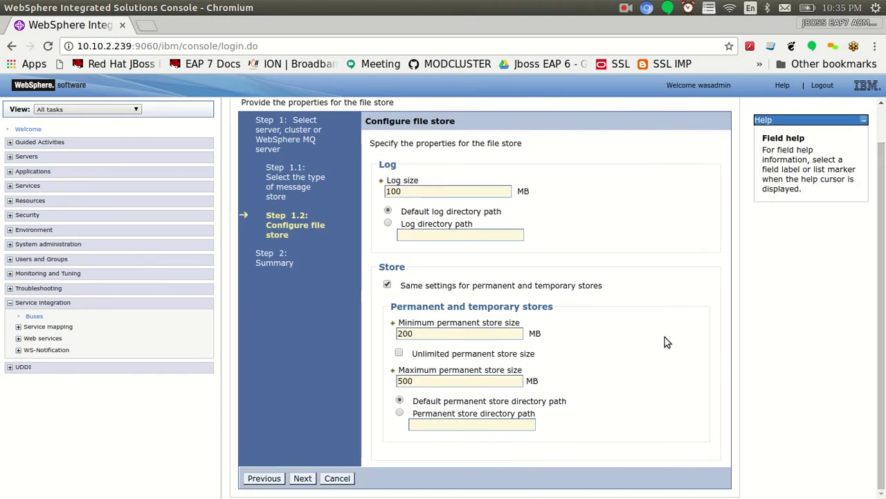
pyautogui.click(303, 478)
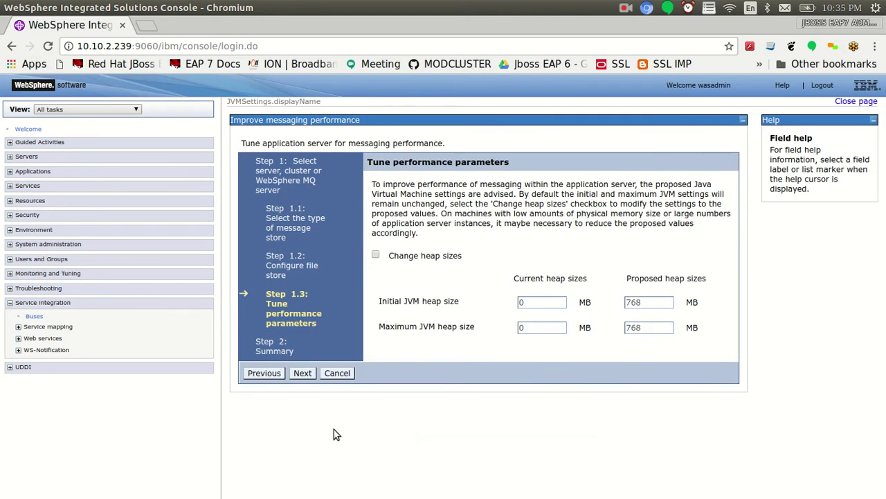
pyautogui.click(302, 374)
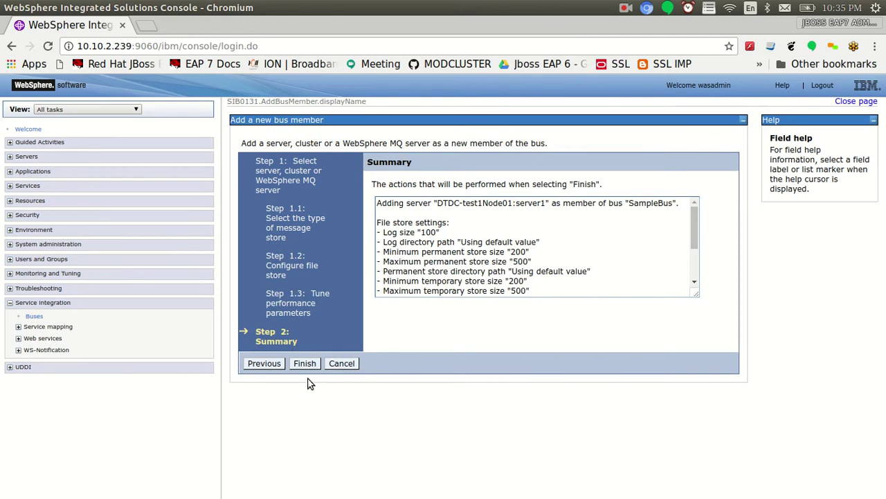
pyautogui.click(304, 363)
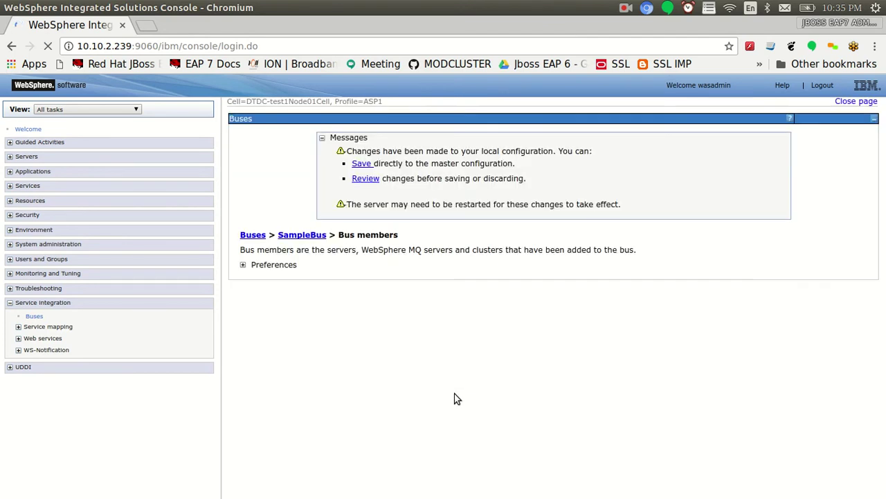
pyautogui.click(365, 178)
pyautogui.click(251, 233)
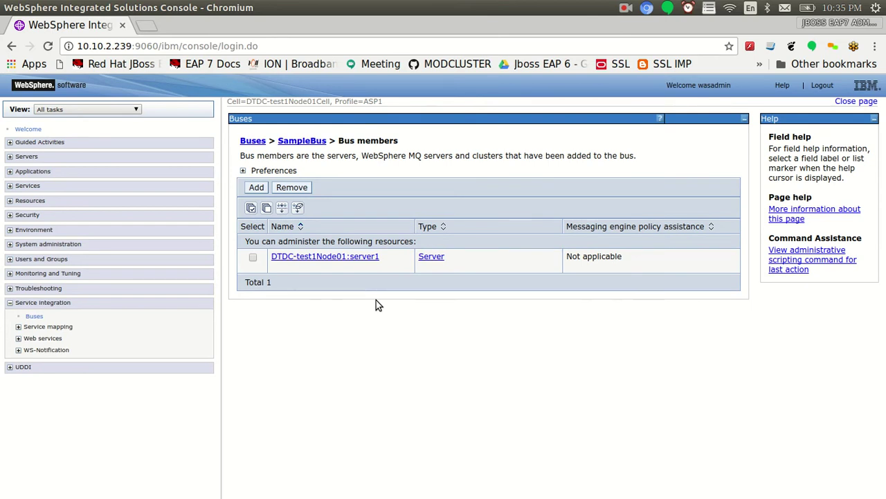
# Check SampleBus's server1 member, then open the bus's Destinations list
pyautogui.click(302, 141)
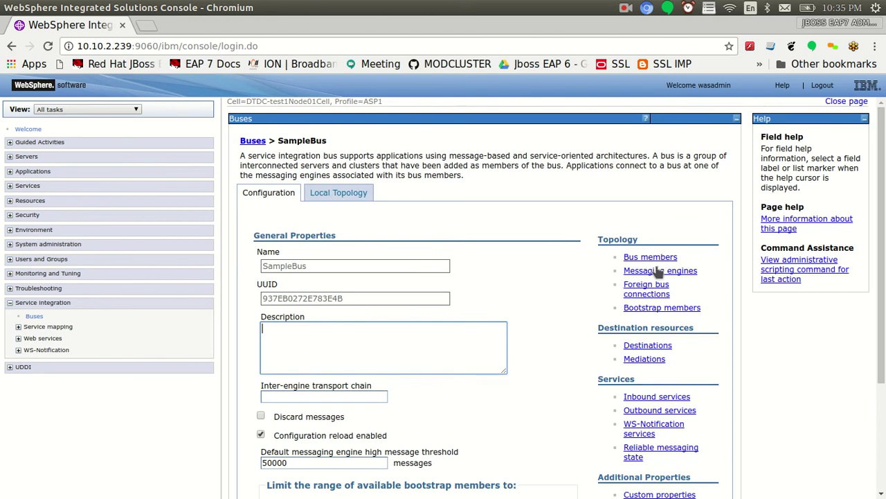
pyautogui.click(655, 258)
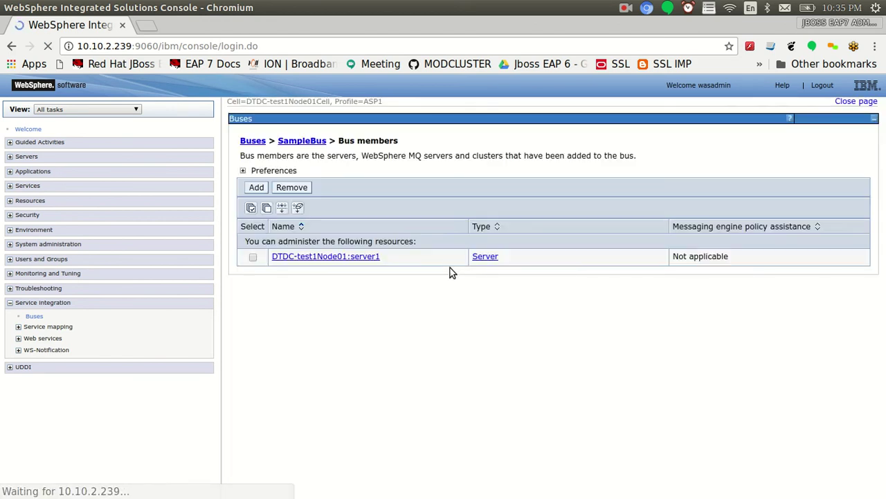
pyautogui.click(253, 258)
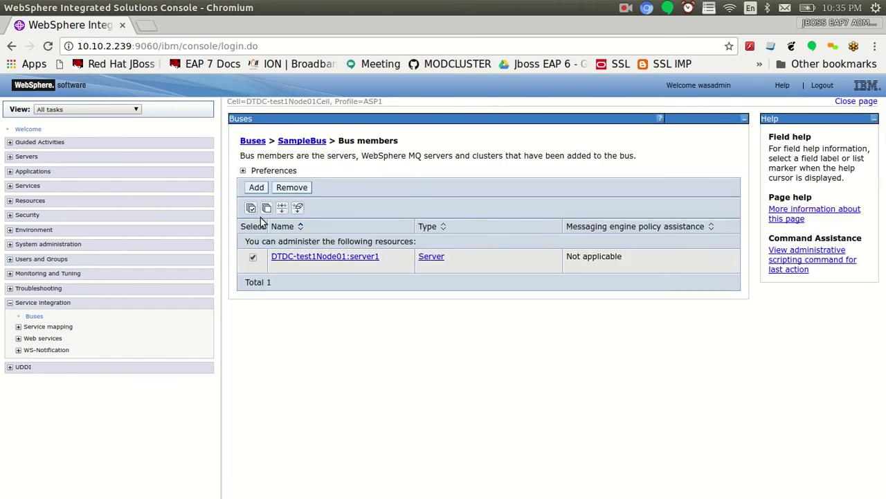
pyautogui.click(253, 258)
pyautogui.click(305, 142)
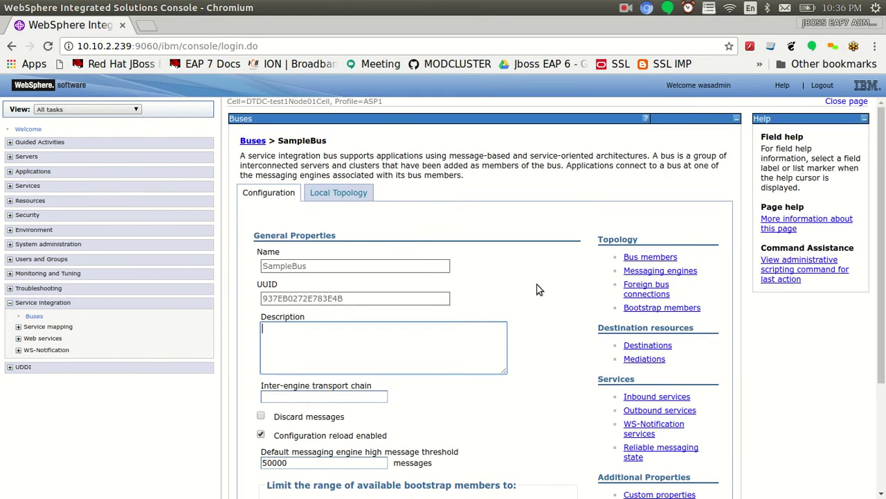
pyautogui.click(644, 350)
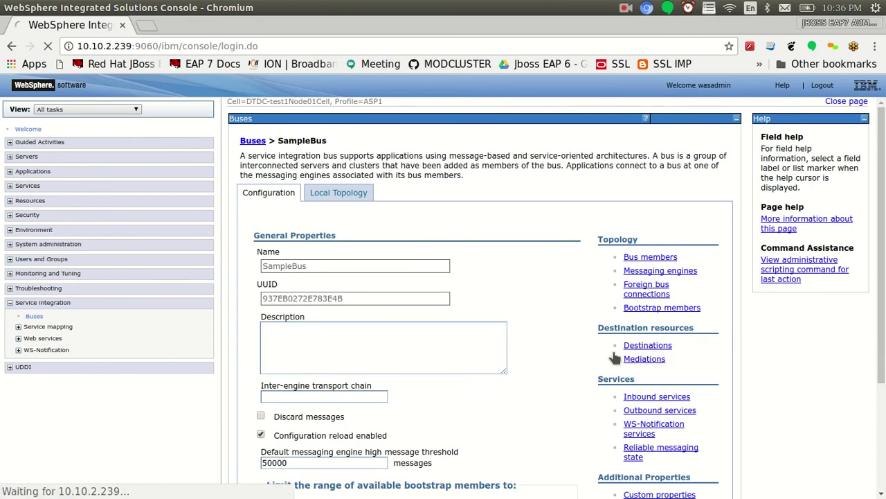
# Highlight the service bus and Create Queue steps in the setup notes
pyautogui.hotkey('alt', 'Tab')
pyautogui.moveTo(36, 81); pyautogui.dragTo(142, 85)
pyautogui.moveTo(317, 85); pyautogui.dragTo(263, 80)
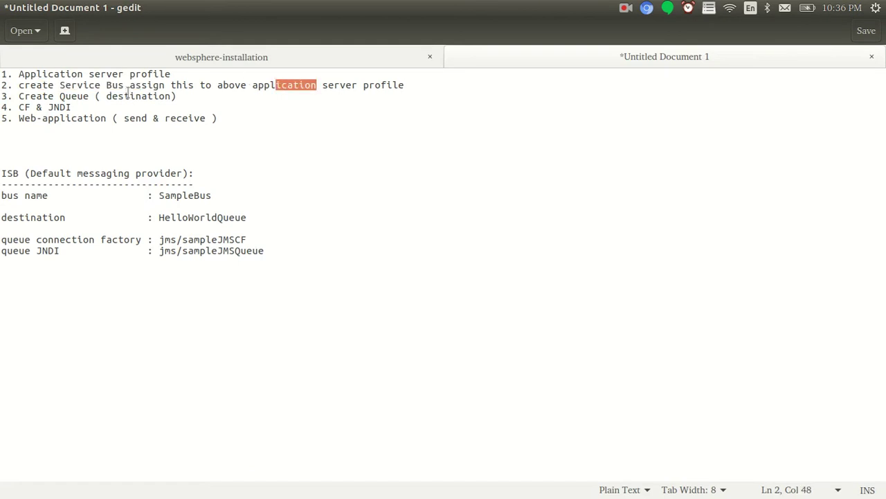
pyautogui.moveTo(21, 95); pyautogui.dragTo(141, 97)
pyautogui.hotkey('alt', 'Tab')
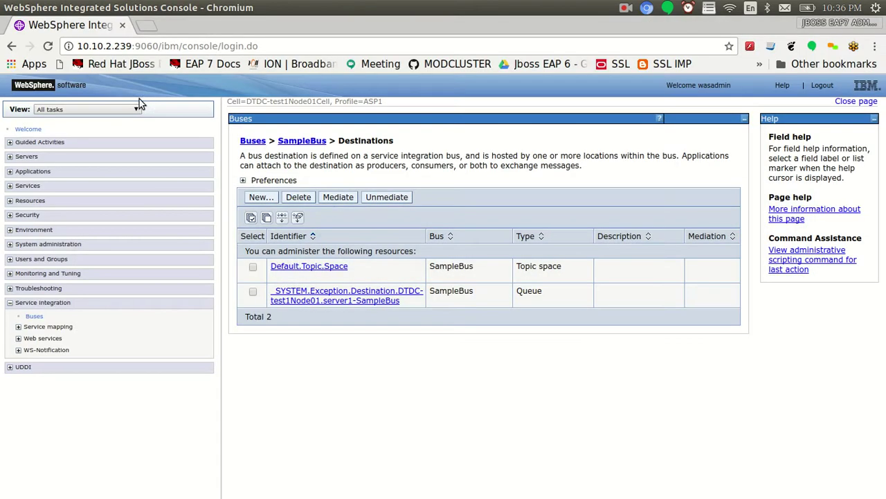
# Start a new Queue destination with HelloWorldQueue as both identifier and description
pyautogui.click(256, 199)
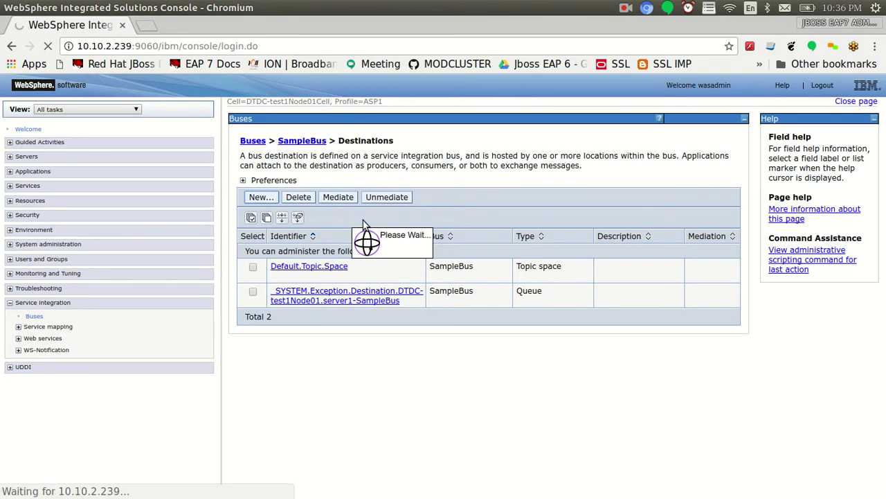
pyautogui.click(256, 267)
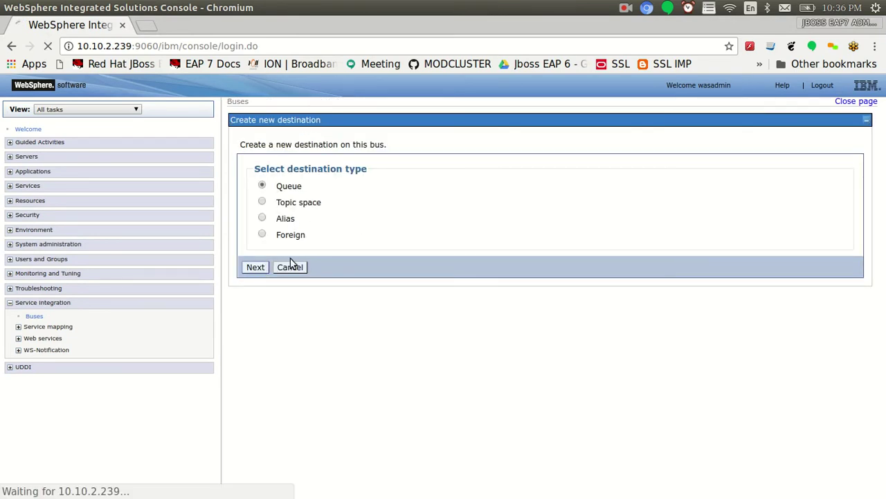
pyautogui.hotkey('alt', 'Tab')
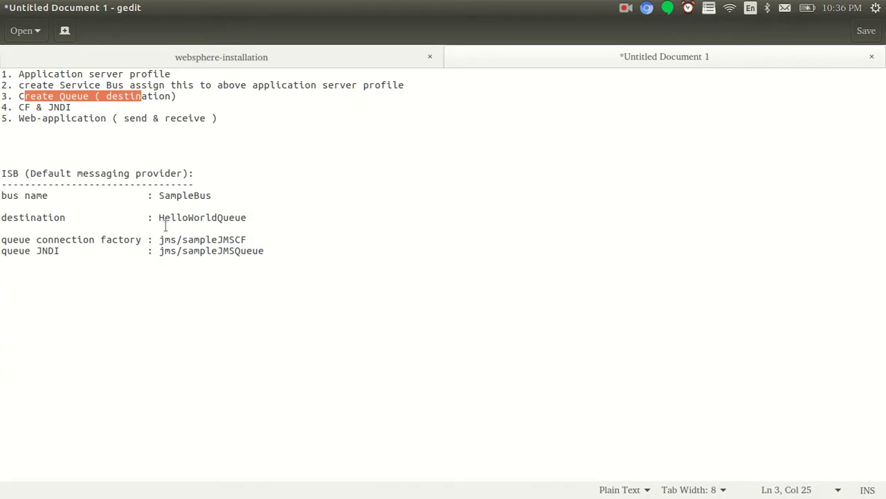
pyautogui.doubleClick(174, 217)
pyautogui.hotkey('ctrl', 'c')
pyautogui.hotkey('alt', 'Tab')
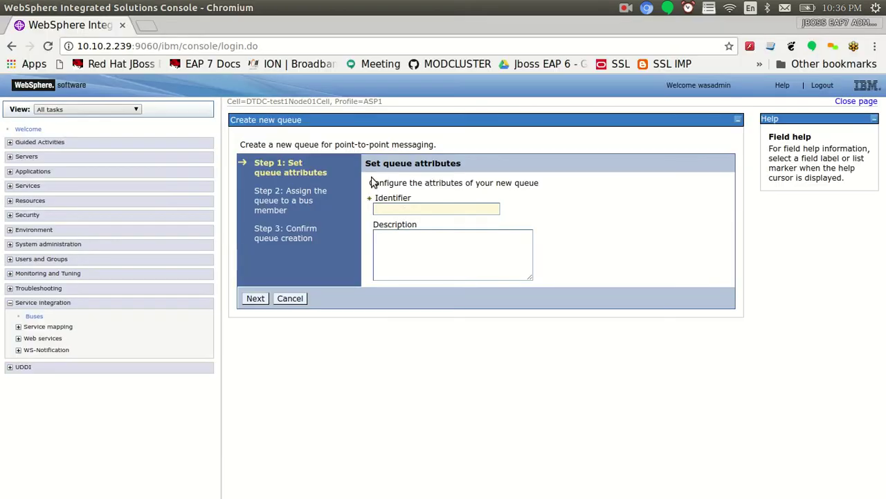
pyautogui.click(402, 209)
pyautogui.hotkey('ctrl', 'v')
pyautogui.press('Tab')
pyautogui.hotkey('ctrl', 'v')
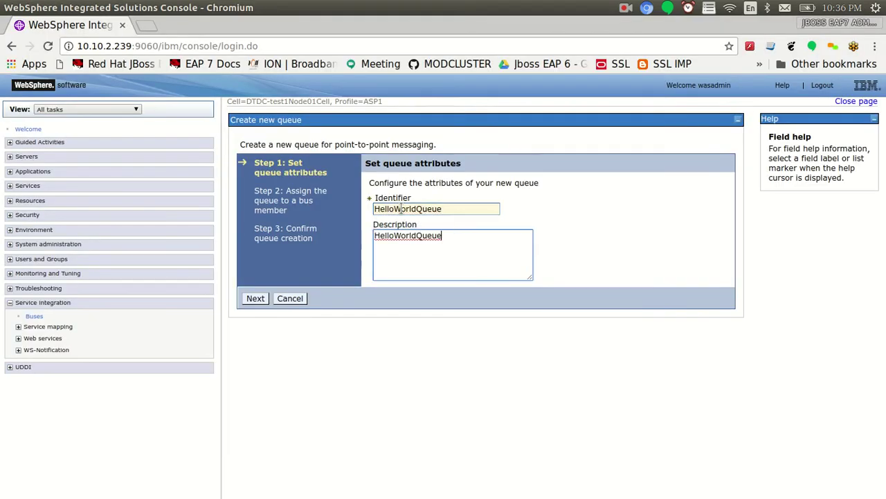
# Assign the queue to server1, finish, and save to the master configuration
pyautogui.click(256, 299)
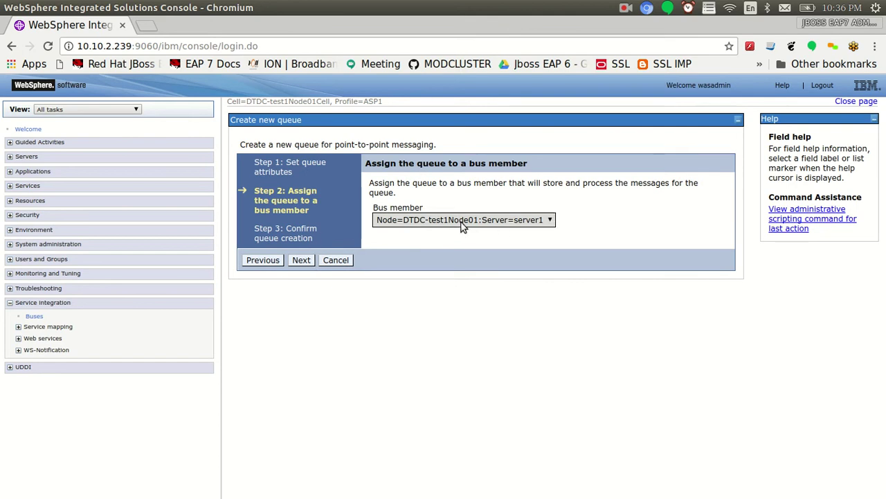
pyautogui.click(302, 260)
pyautogui.click(306, 325)
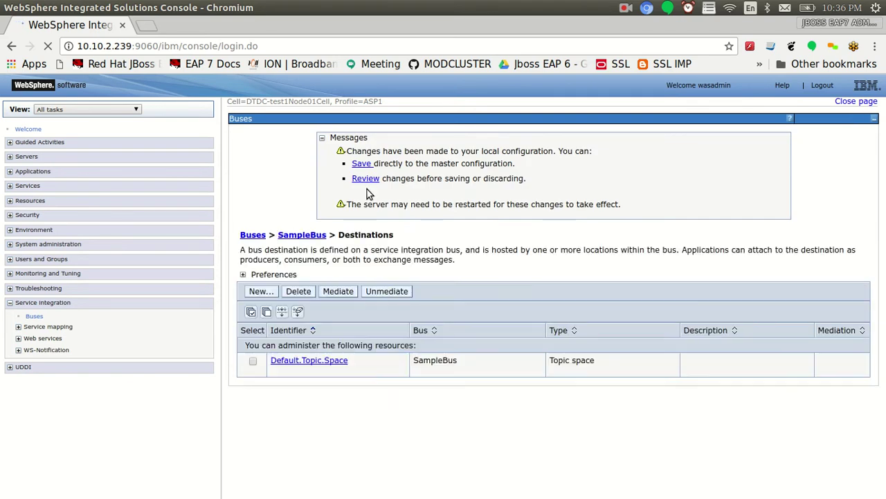
pyautogui.click(364, 179)
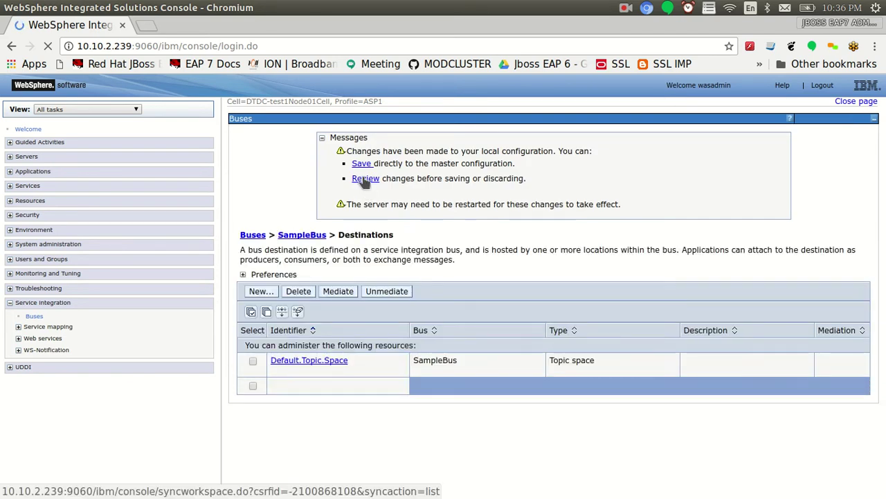
pyautogui.click(255, 234)
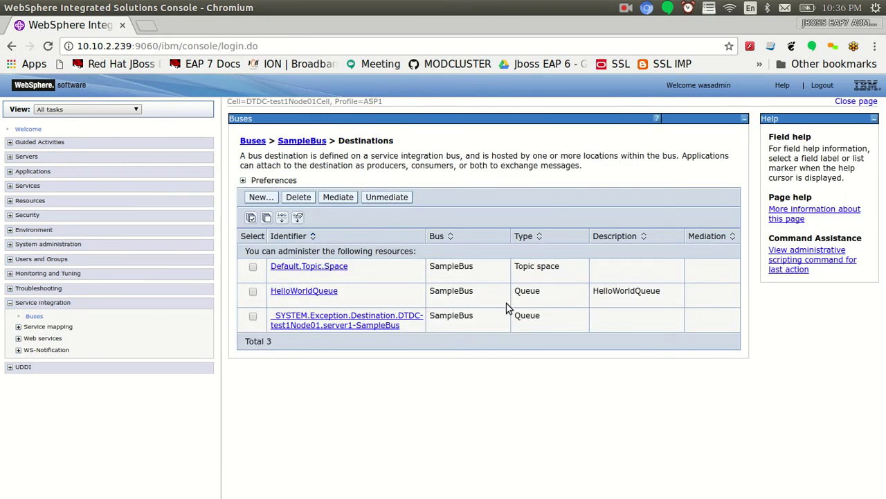
# Highlight the Create Queue and CF steps in the setup notes
pyautogui.hotkey('alt', 'Tab')
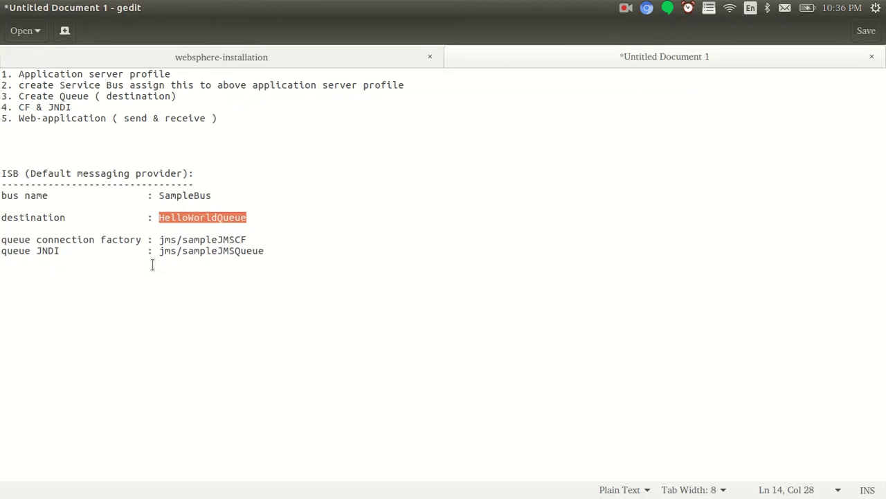
pyautogui.moveTo(158, 95); pyautogui.dragTo(30, 96)
pyautogui.click(30, 97)
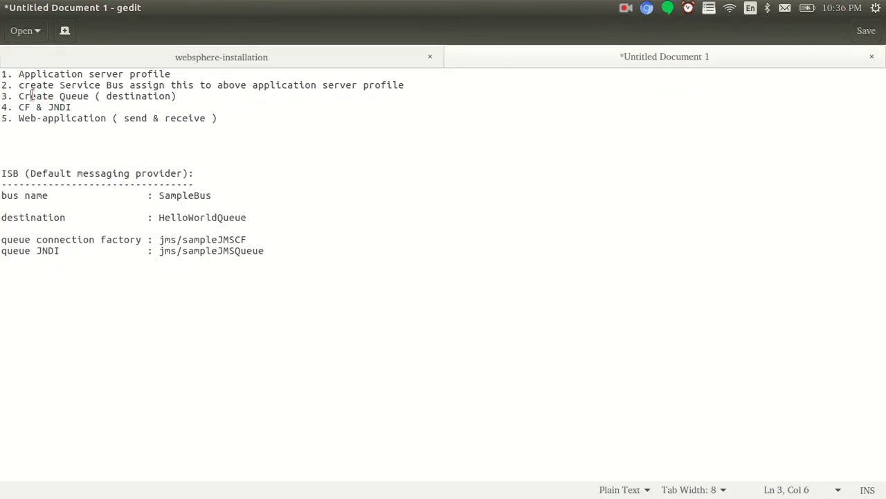
pyautogui.doubleClick(24, 107)
pyautogui.hotkey('alt', 'Tab')
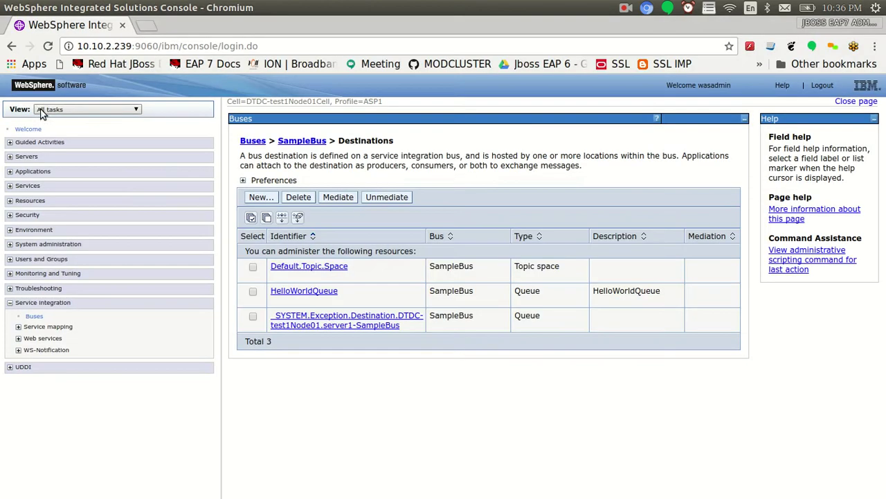
# Open Queue connection factories at scope Cell=DTDC-test1Node01Cell and start a new Default messaging provider factory
pyautogui.click(10, 305)
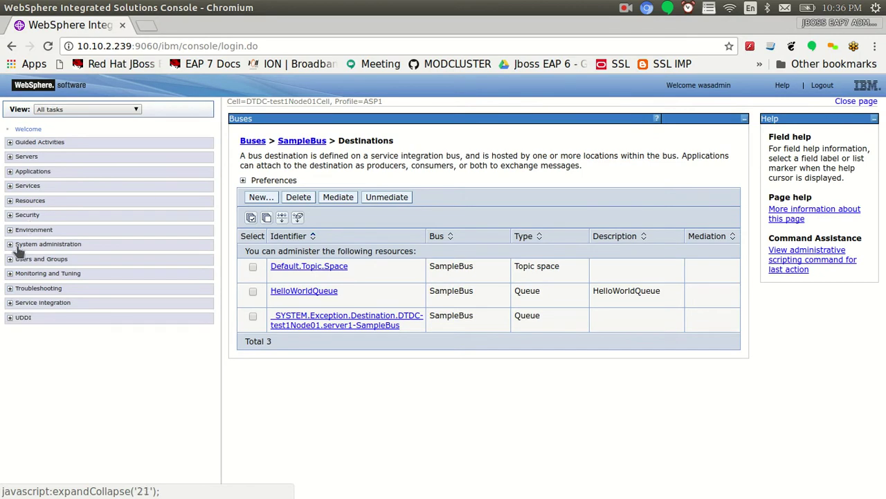
pyautogui.click(10, 201)
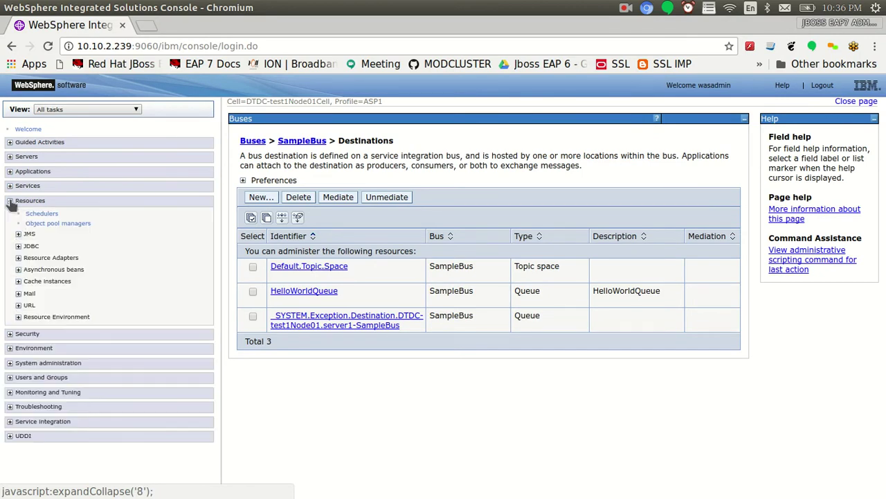
pyautogui.click(18, 235)
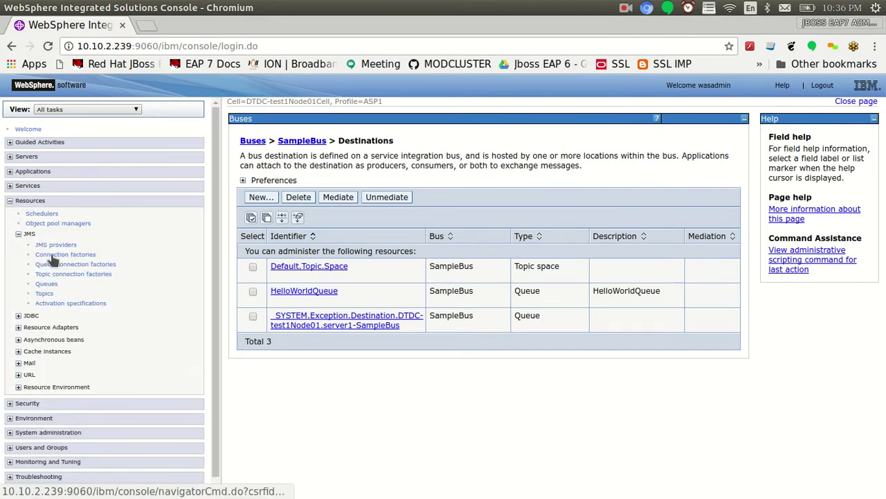
pyautogui.click(105, 268)
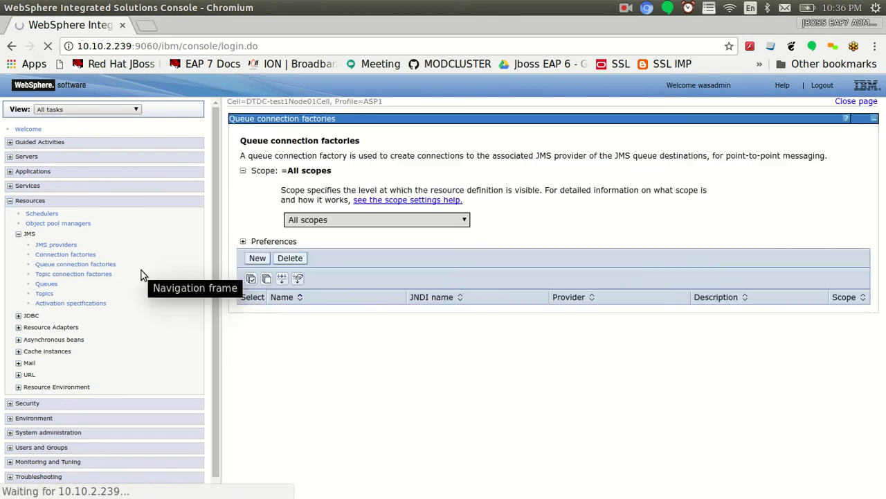
pyautogui.click(309, 232)
pyautogui.click(315, 252)
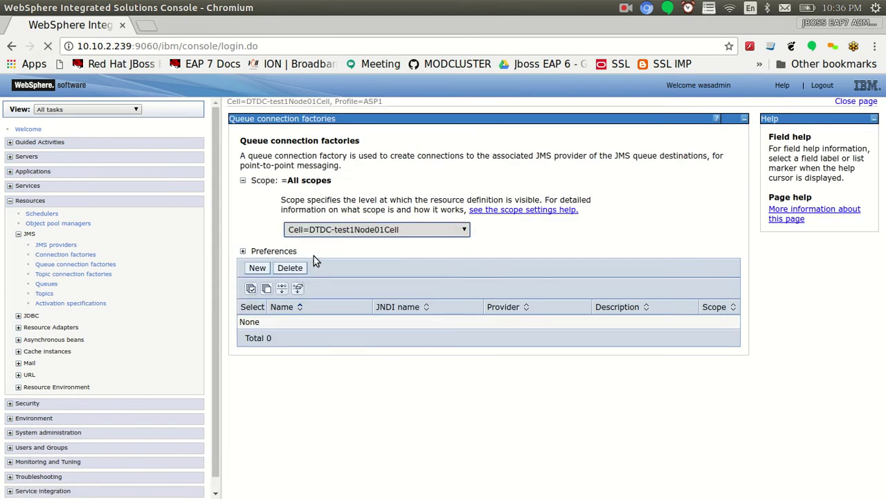
pyautogui.click(258, 268)
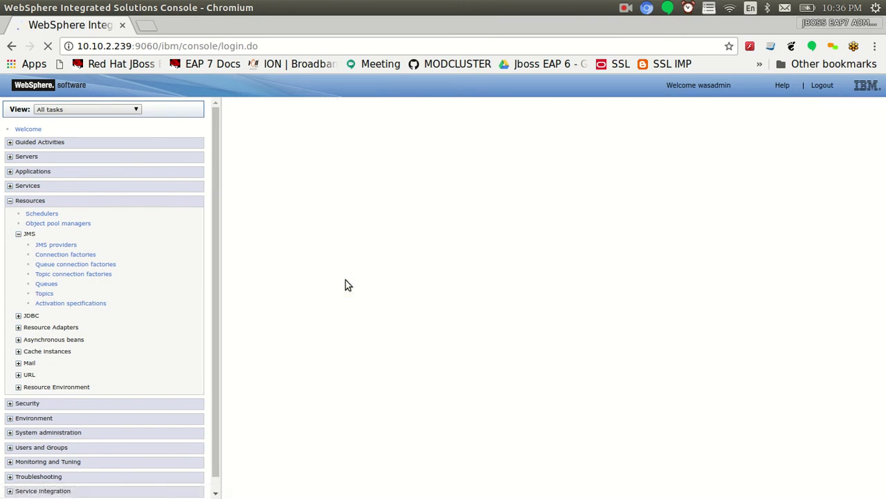
pyautogui.click(256, 262)
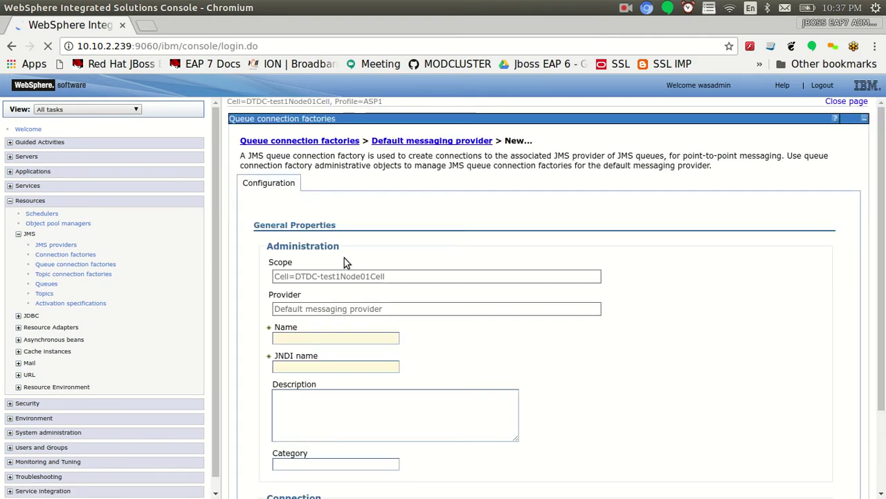
# Fill in name sampleJMSCF, with JNDI name and description jms/sampleJMSCF copied from the notes
pyautogui.scroll(-5, 796, 255)
pyautogui.hotkey('alt', 'Tab')
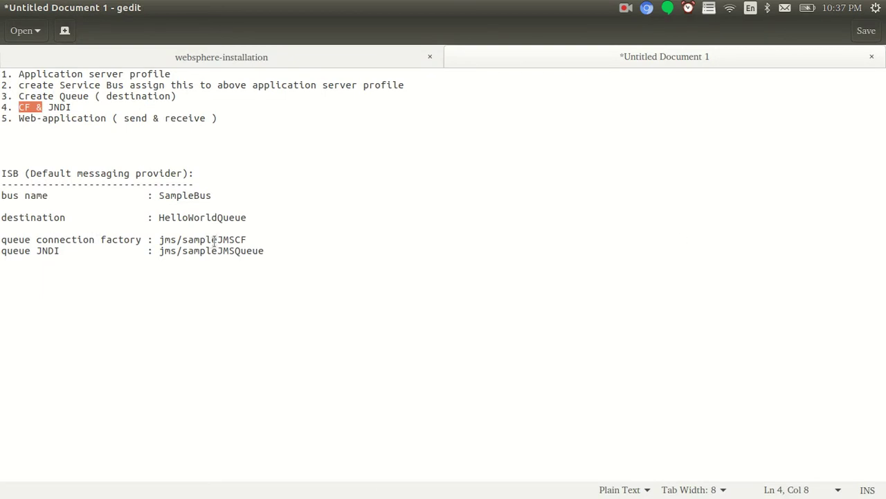
pyautogui.moveTo(253, 238); pyautogui.dragTo(161, 239)
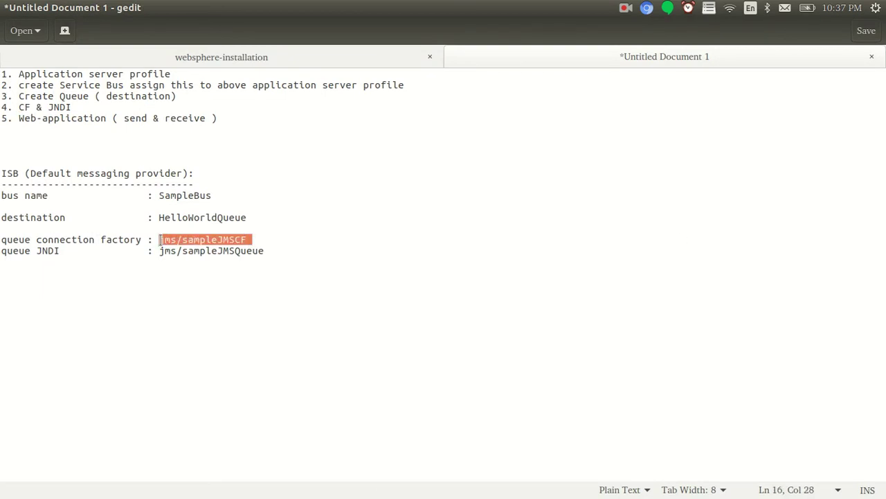
pyautogui.hotkey('ctrl', 'c')
pyautogui.hotkey('alt', 'Tab')
pyautogui.click(327, 231)
pyautogui.hotkey('ctrl', 'v')
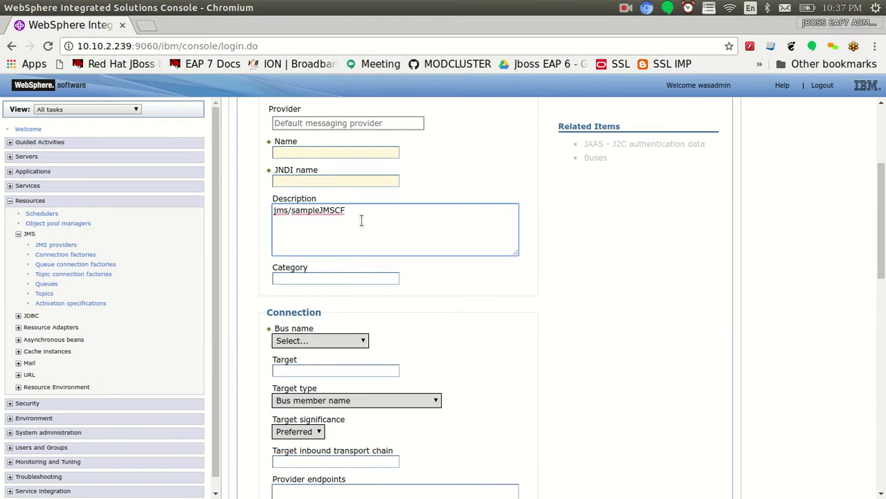
pyautogui.hotkey('ctrl', 'a')
pyautogui.click(313, 183)
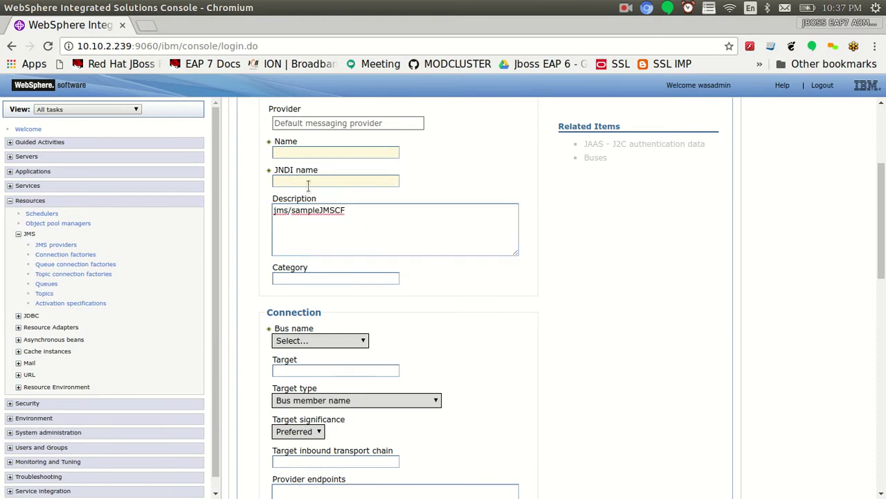
pyautogui.hotkey('ctrl', 'v')
pyautogui.click(296, 155)
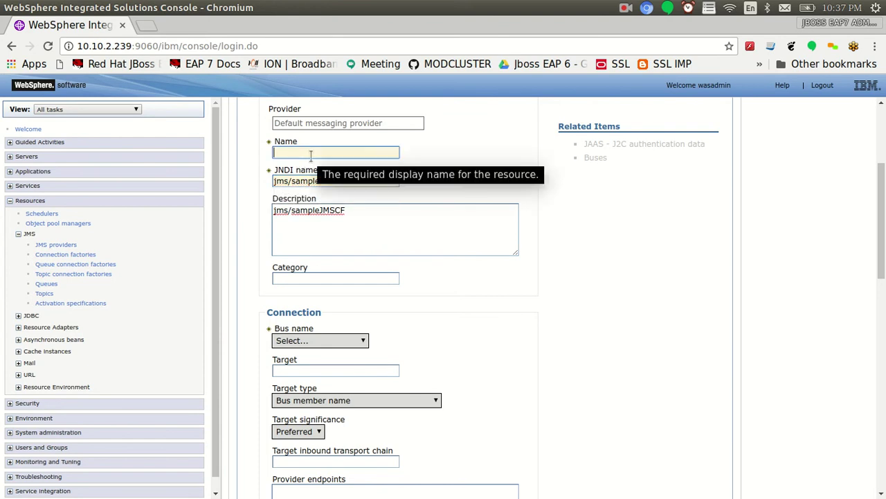
pyautogui.hotkey('ctrl', 'v')
pyautogui.moveTo(290, 154); pyautogui.dragTo(256, 156)
pyautogui.press('BackSpace')
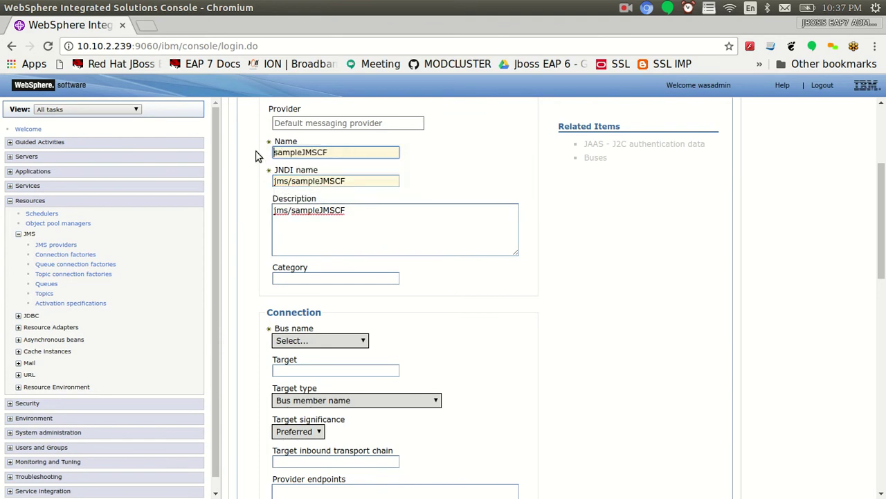
# Connect the factory to SampleBus, create it, and save to the master configuration
pyautogui.scroll(3, 703, 221)
pyautogui.scroll(-1, 702, 221)
pyautogui.scroll(-3, 315, 256)
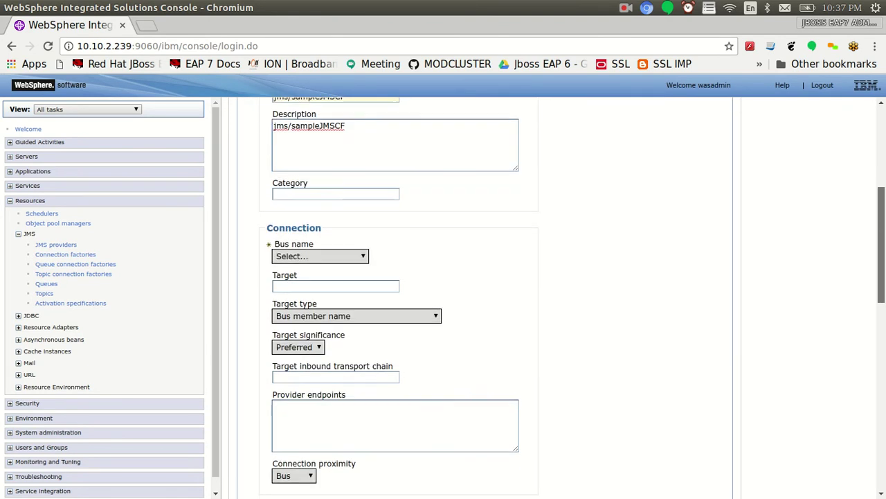
pyautogui.click(342, 191)
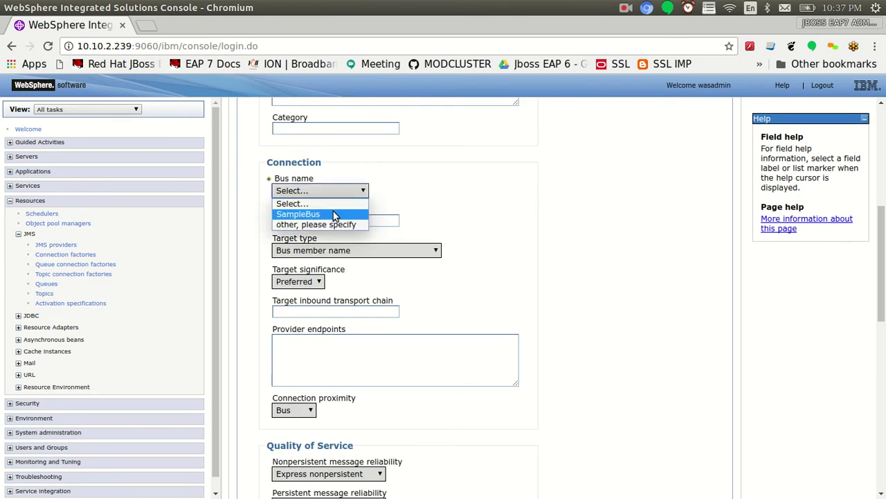
pyautogui.click(337, 215)
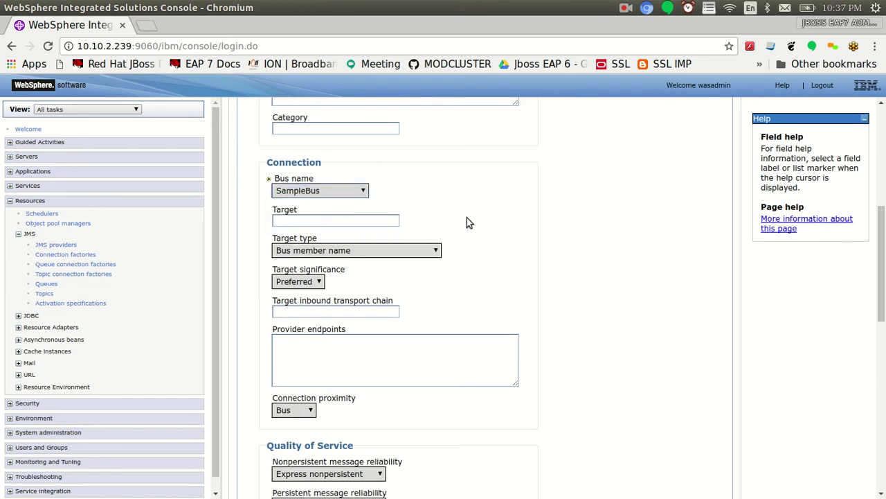
pyautogui.click(435, 251)
pyautogui.moveTo(881, 263); pyautogui.dragTo(882, 422)
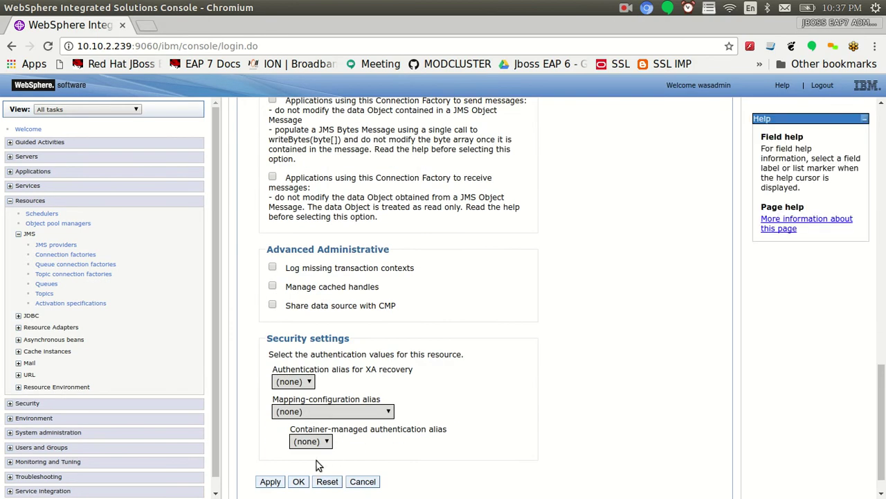
pyautogui.click(299, 481)
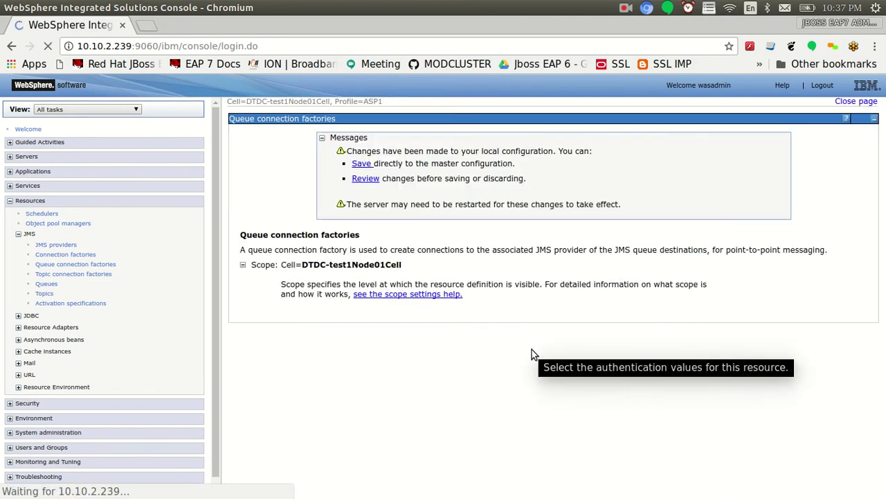
pyautogui.click(360, 182)
pyautogui.click(254, 233)
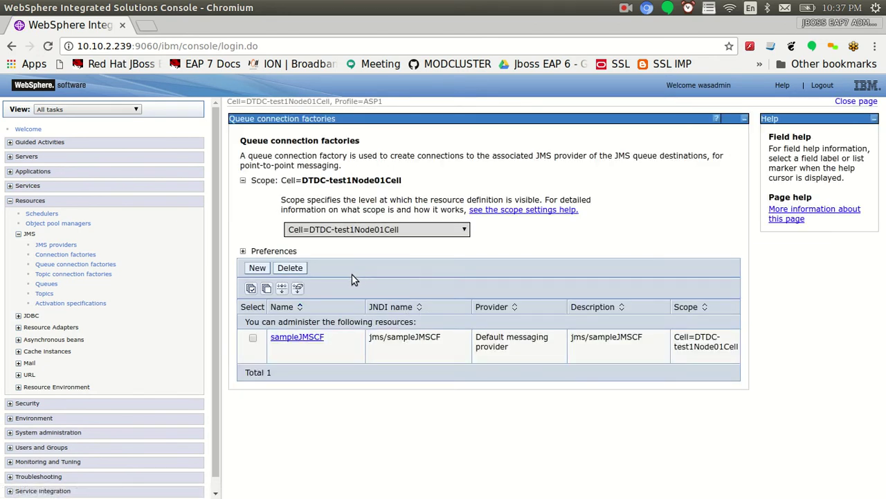
# On the cell-scoped JMS Queues page, start a new Default messaging provider queue
pyautogui.click(44, 293)
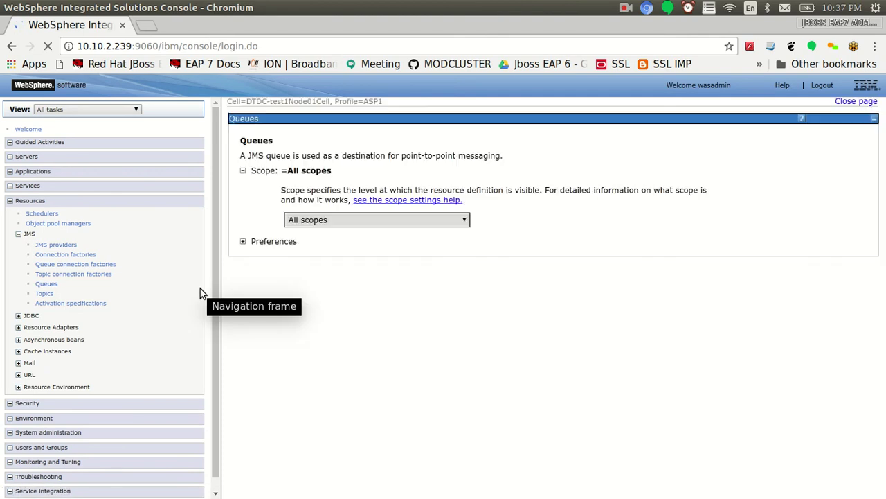
pyautogui.click(318, 221)
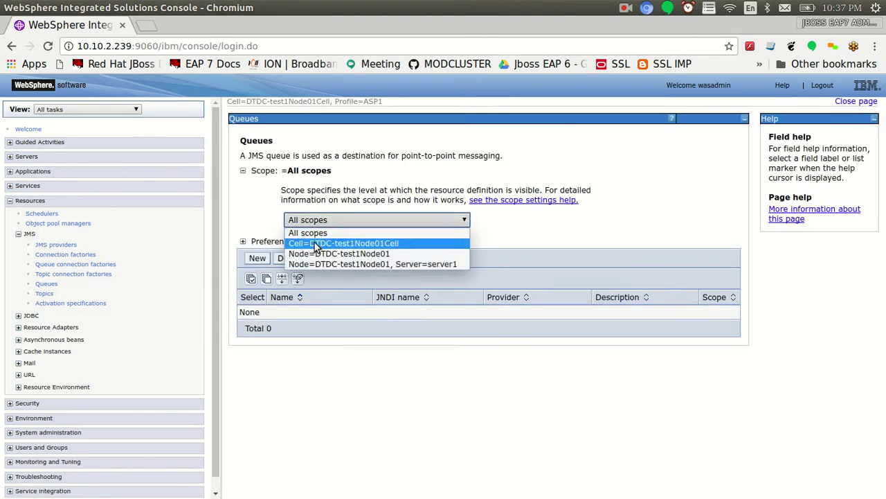
pyautogui.click(315, 241)
pyautogui.click(257, 258)
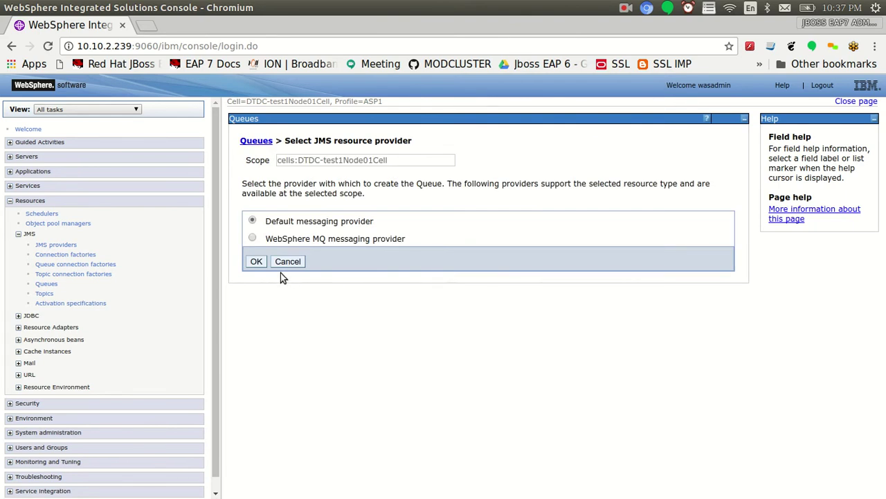
pyautogui.click(256, 262)
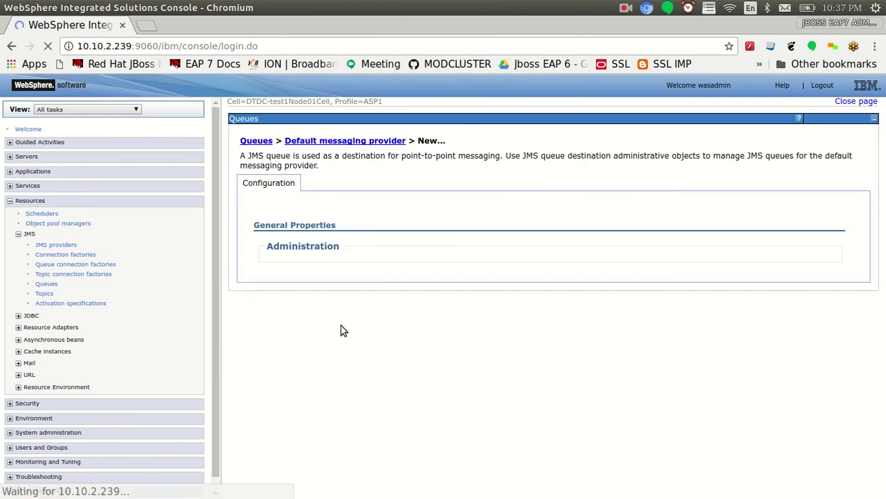
# Name the queue sampleJMSQueue with JNDI name and description jms/sampleJMSQueue, copied from the notes
pyautogui.scroll(-2, 402, 306)
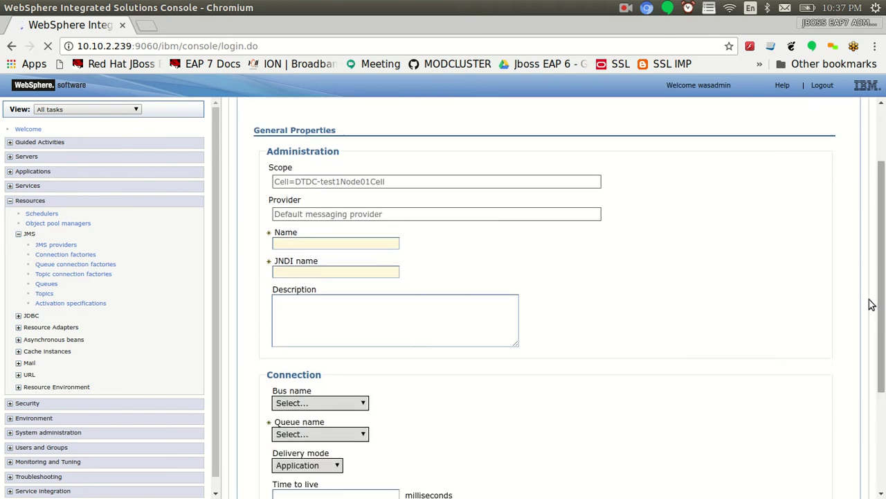
pyautogui.hotkey('alt', 'Tab')
pyautogui.moveTo(268, 251); pyautogui.dragTo(159, 252)
pyautogui.hotkey('ctrl', 'c')
pyautogui.hotkey('alt', 'Tab')
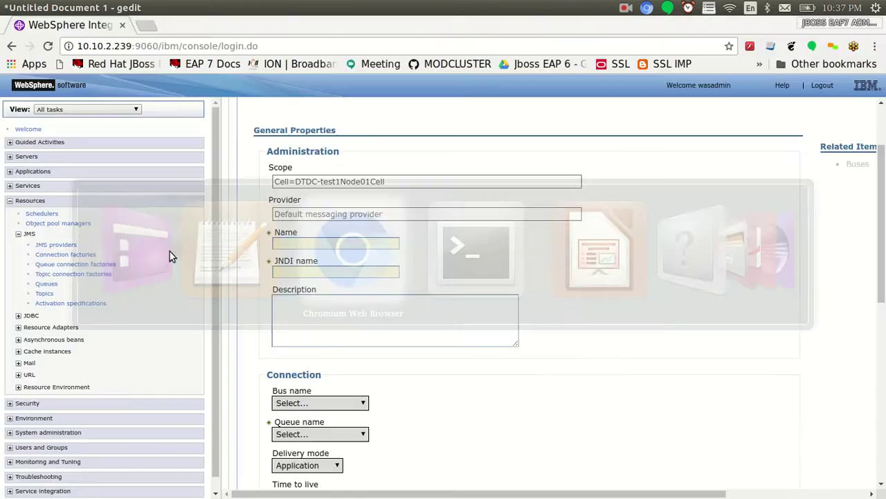
pyautogui.click(356, 272)
pyautogui.hotkey('ctrl', 'v')
pyautogui.click(304, 315)
pyautogui.hotkey('ctrl', 'v')
pyautogui.click(292, 243)
pyautogui.hotkey('ctrl', 'v')
pyautogui.moveTo(291, 243); pyautogui.dragTo(263, 243)
pyautogui.press('BackSpace')
pyautogui.click(657, 312)
# Target the queue at HelloWorldQueue on SampleBus
pyautogui.scroll(-4, 443, 271)
pyautogui.click(356, 254)
pyautogui.click(333, 275)
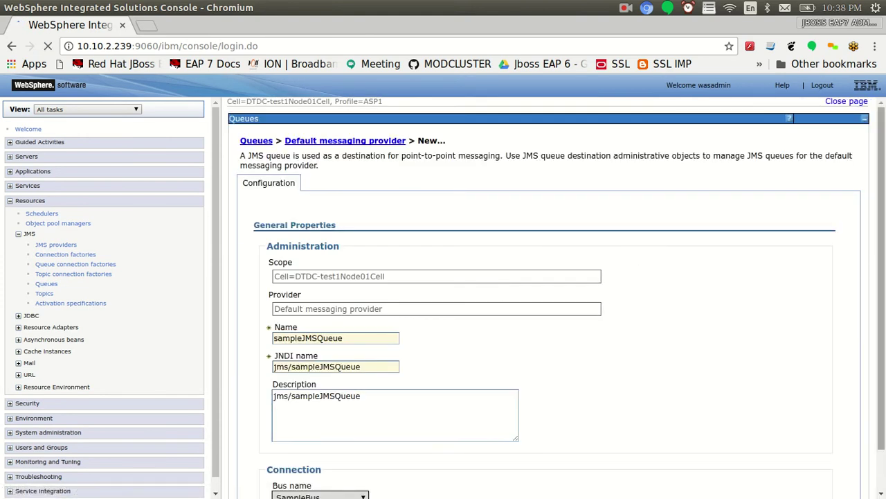
pyautogui.scroll(-1, 692, 291)
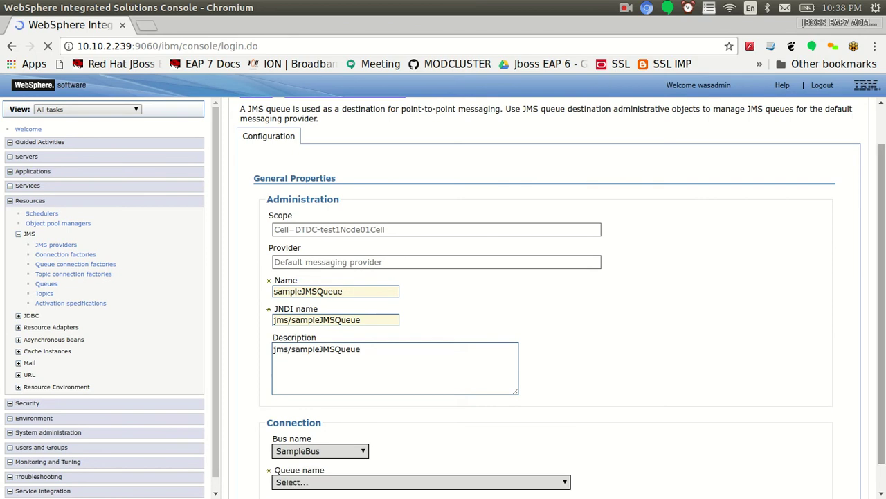
pyautogui.scroll(-1, 840, 289)
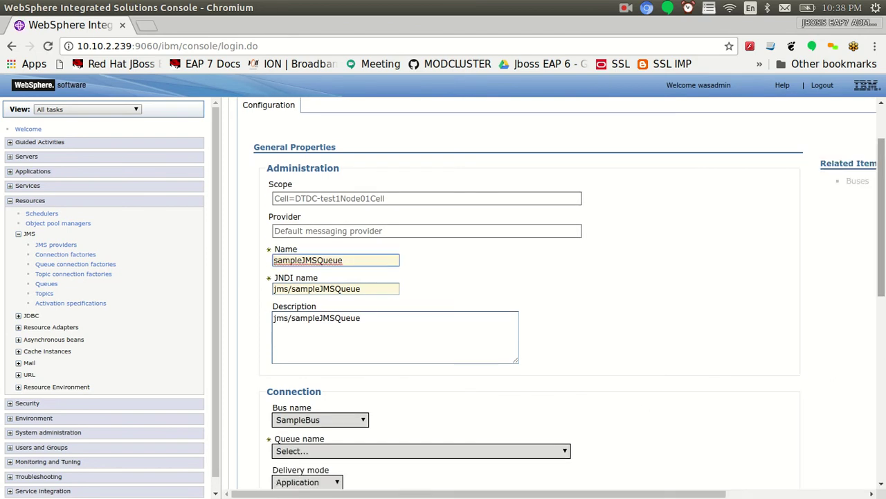
pyautogui.scroll(-4, 669, 277)
pyautogui.click(370, 202)
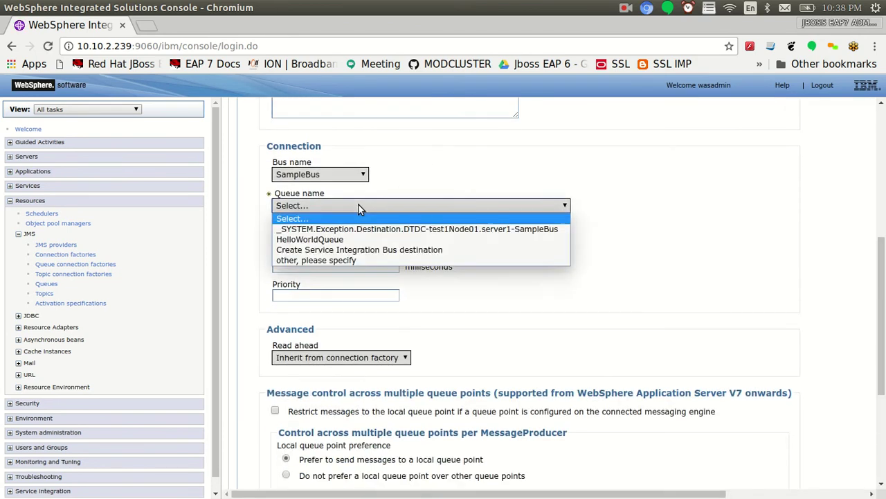
pyautogui.click(310, 241)
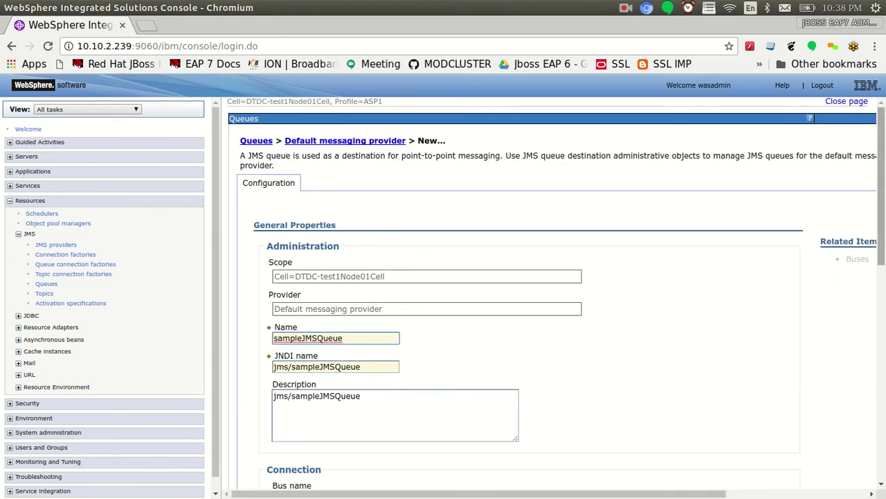
# Create the queue and save the change to the master configuration
pyautogui.scroll(-3, 834, 269)
pyautogui.scroll(-1, 501, 172)
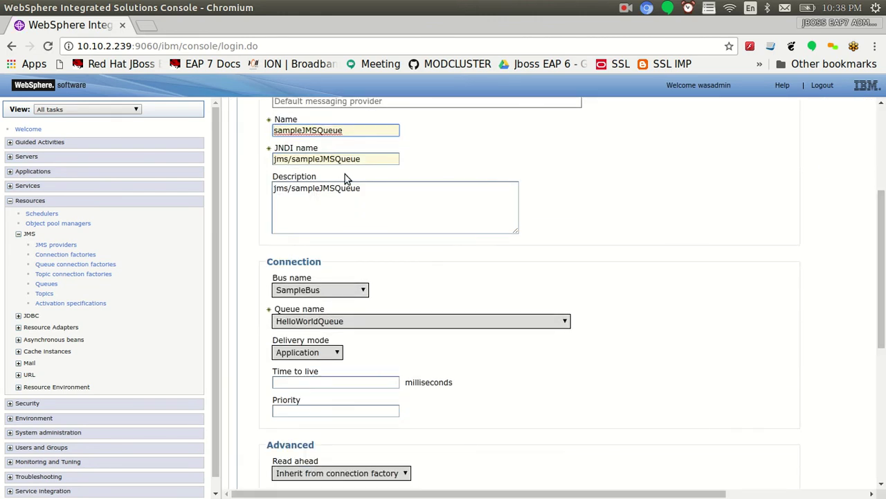
pyautogui.moveTo(359, 162); pyautogui.dragTo(274, 166)
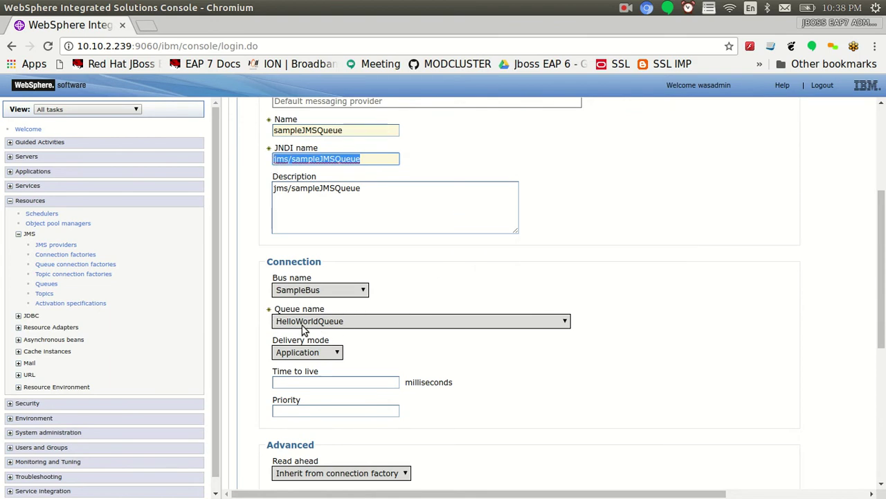
pyautogui.scroll(-5, 419, 333)
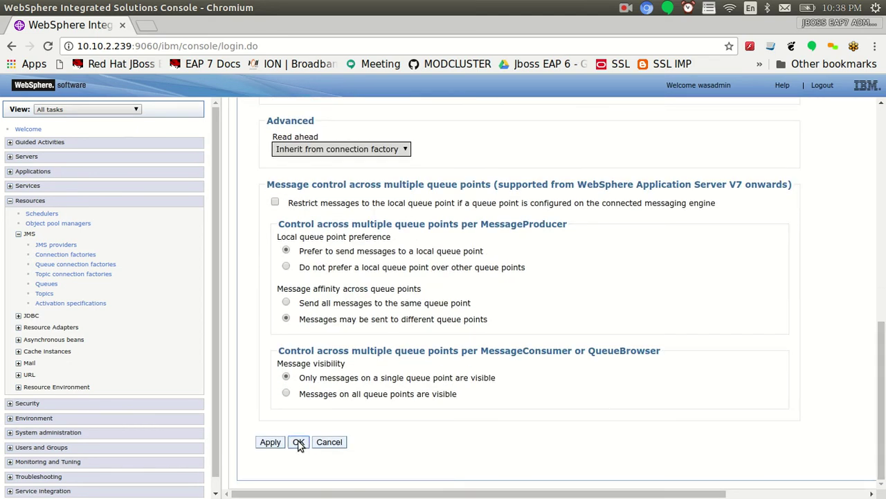
pyautogui.click(299, 443)
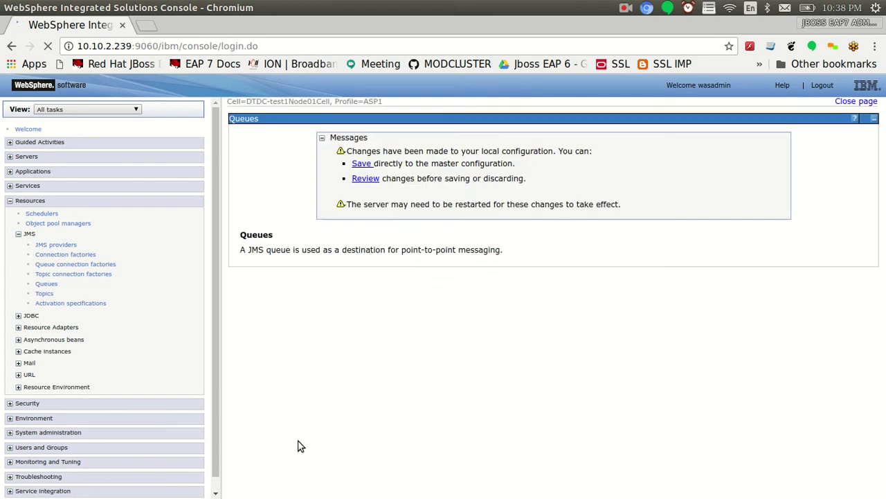
pyautogui.click(354, 178)
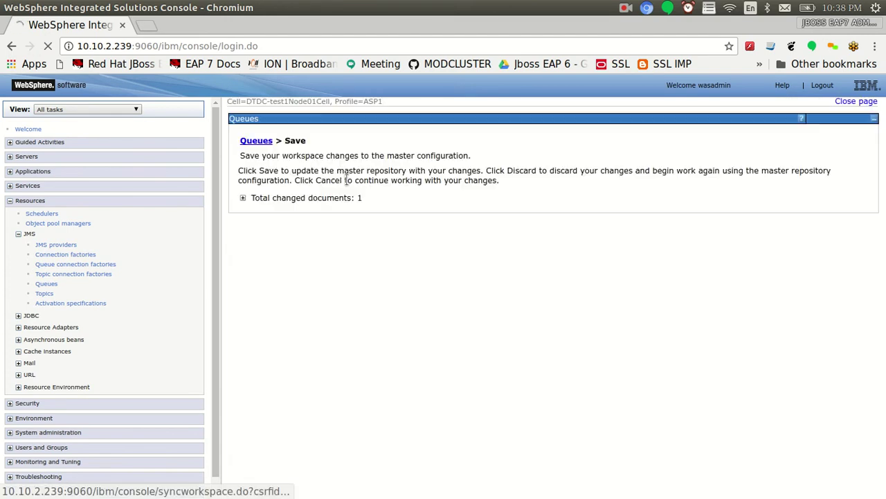
pyautogui.click(255, 234)
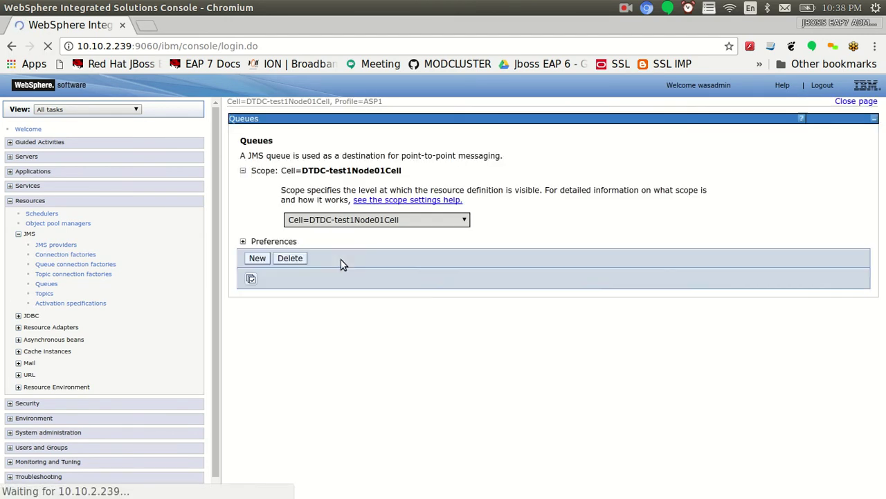
# Highlight the JNDI and Web-application steps in the gedit notes, then return to the console
pyautogui.hotkey('alt', 'Tab')
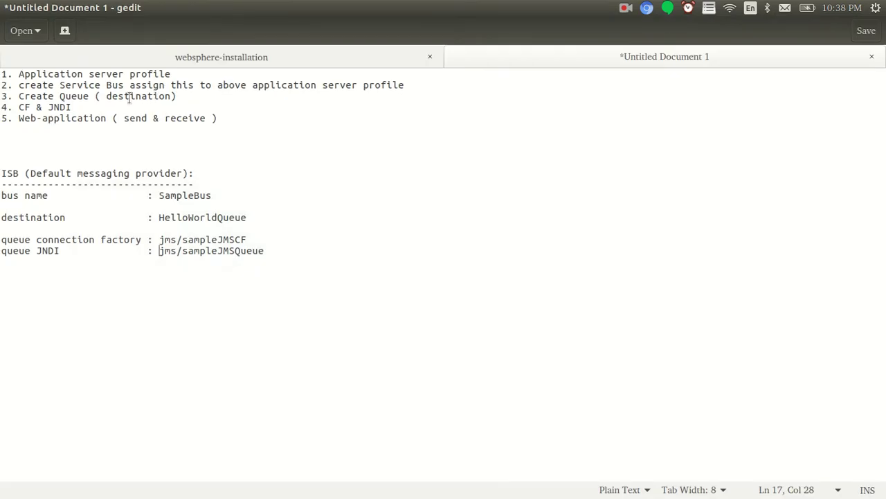
pyautogui.moveTo(16, 106); pyautogui.dragTo(107, 118)
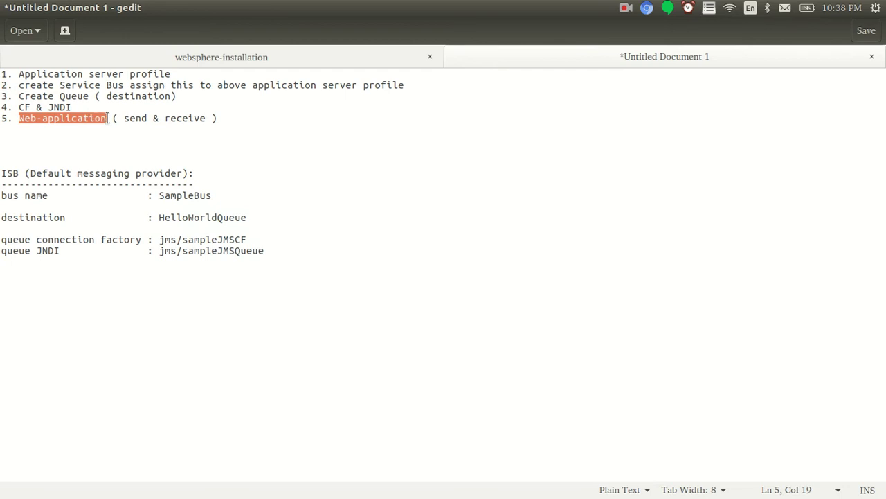
pyautogui.click(108, 119)
pyautogui.moveTo(19, 119); pyautogui.dragTo(105, 119)
pyautogui.hotkey('alt', 'Tab')
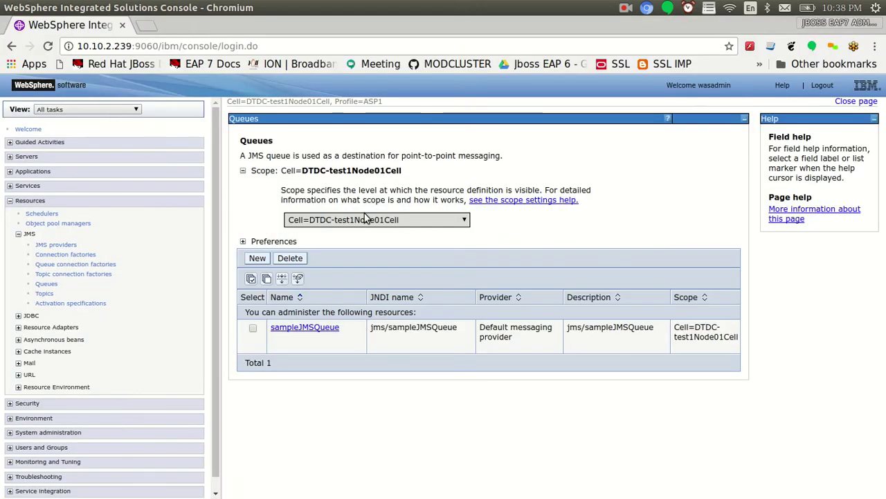
# Open server1's Java SDKs page under Servers > WebSphere application servers
pyautogui.click(9, 157)
pyautogui.click(18, 170)
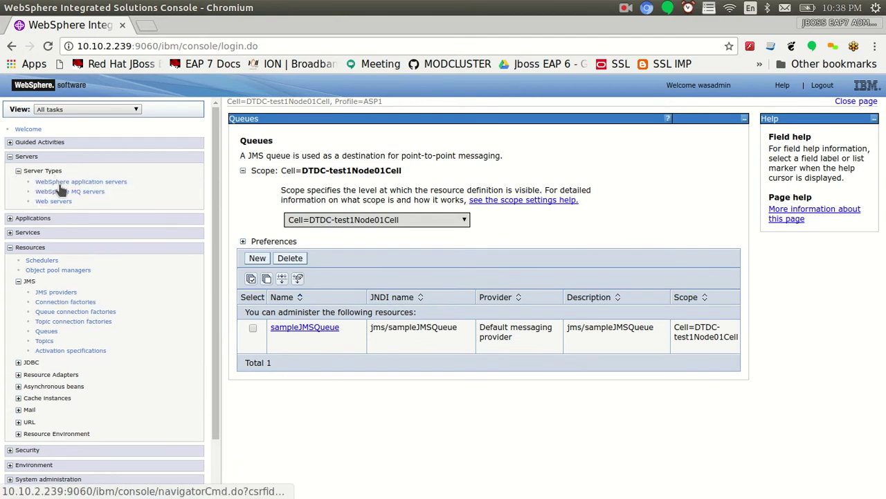
pyautogui.click(59, 183)
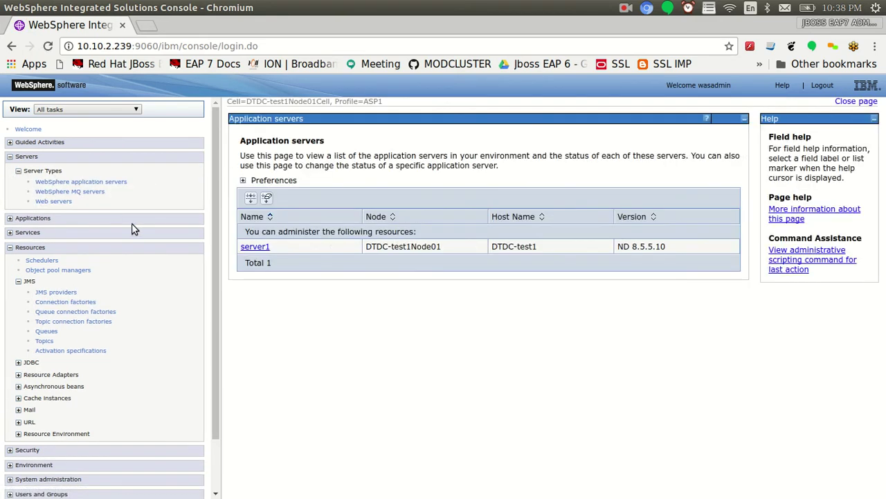
pyautogui.click(254, 247)
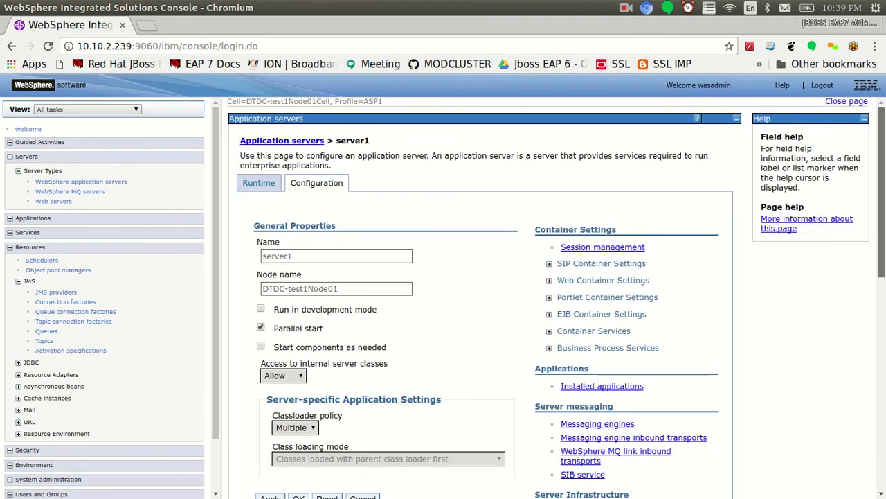
pyautogui.scroll(-3, 748, 344)
pyautogui.click(581, 298)
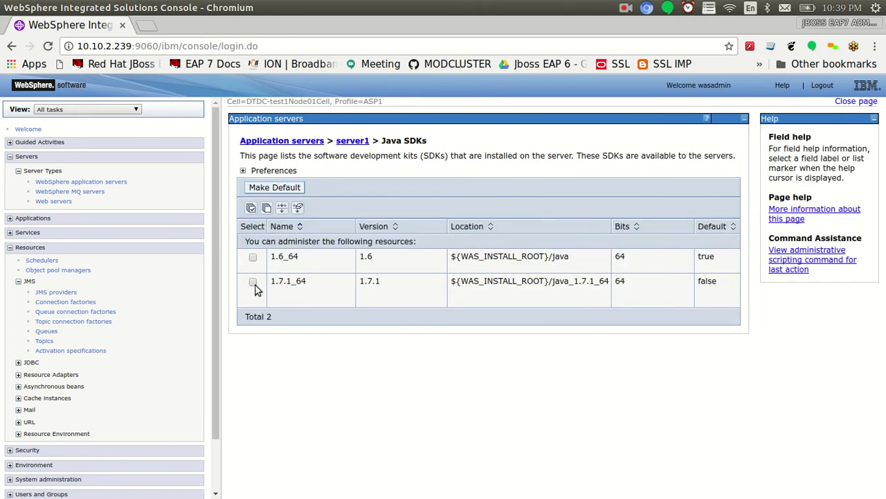
# Make 1.7.1_64 the default SDK and save to the master configuration
pyautogui.click(253, 282)
pyautogui.click(270, 191)
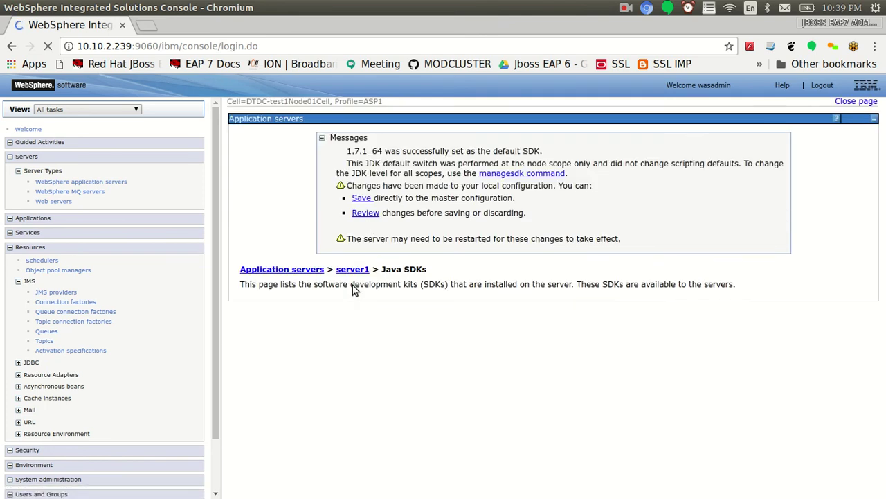
pyautogui.click(356, 214)
pyautogui.click(254, 234)
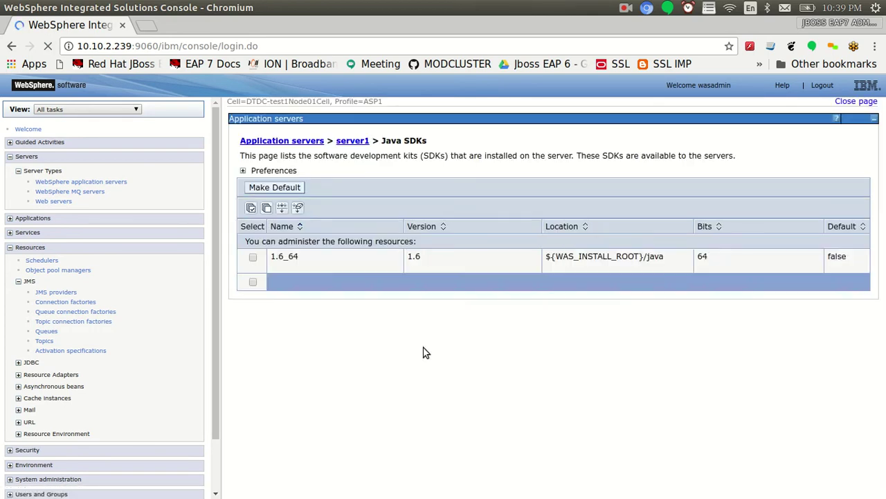
# Run ./stopServer.sh server1 and watch the server1 log
pyautogui.hotkey('alt', 'Tab')
pyautogui.hotkey('alt', 'Tab')
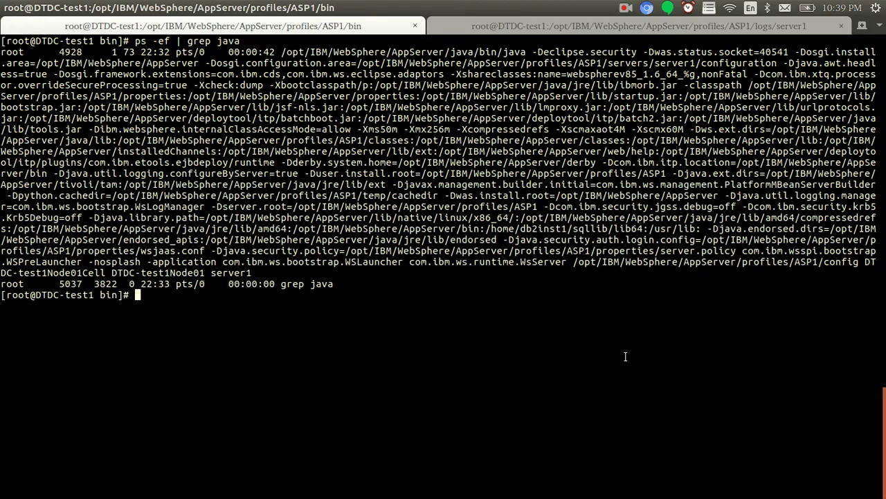
pyautogui.write('./stopServer.sh ')
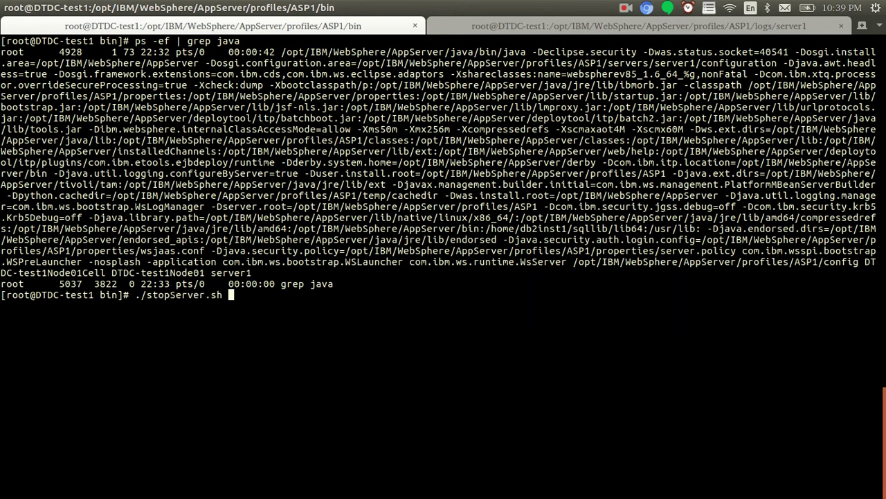
pyautogui.write('server1')
pyautogui.press('Return')
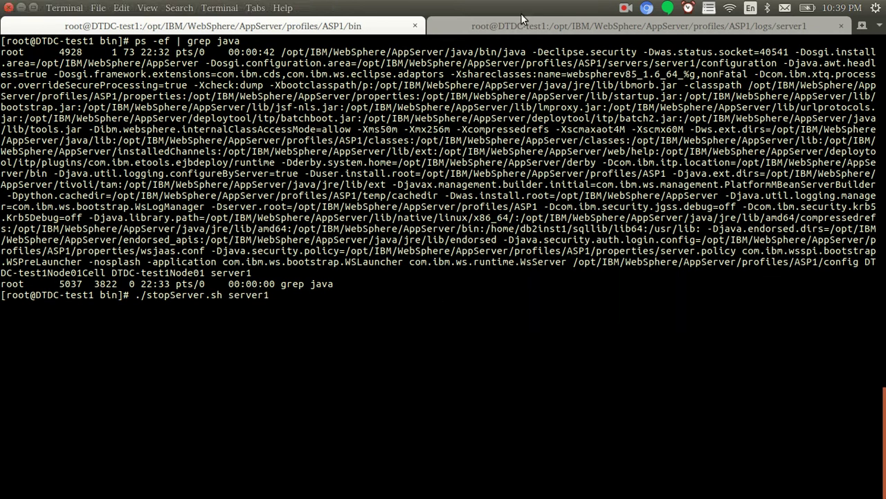
pyautogui.click(526, 26)
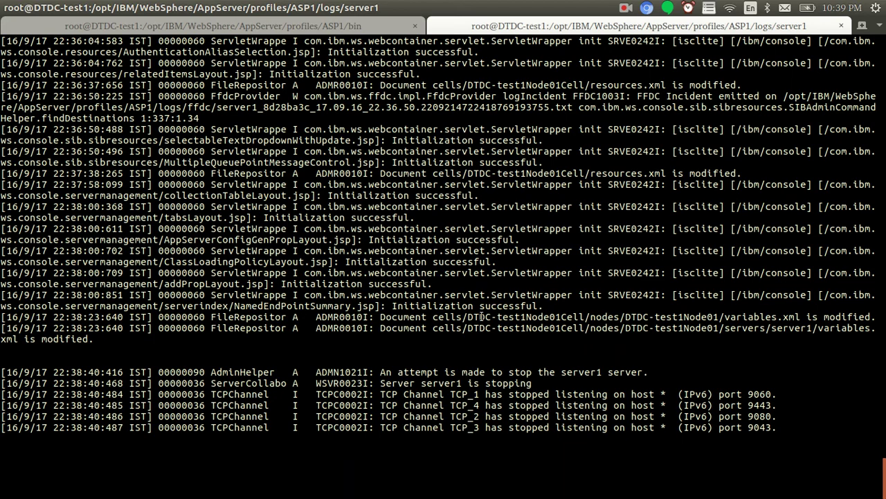
# Enter ./startServer.sh server in the bin shell and check the server1 log for the shutdown
pyautogui.hotkey('alt', 'Tab')
pyautogui.hotkey('alt', 'Tab')
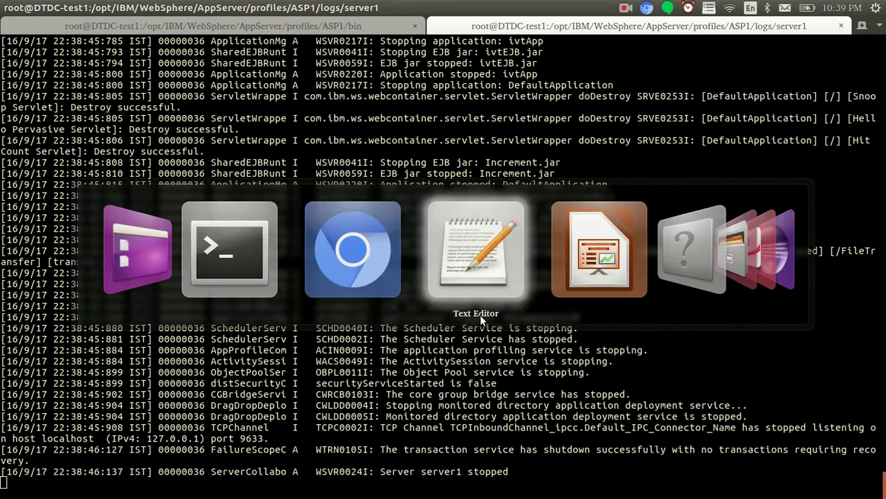
pyautogui.hotkey('alt', 'Tab')
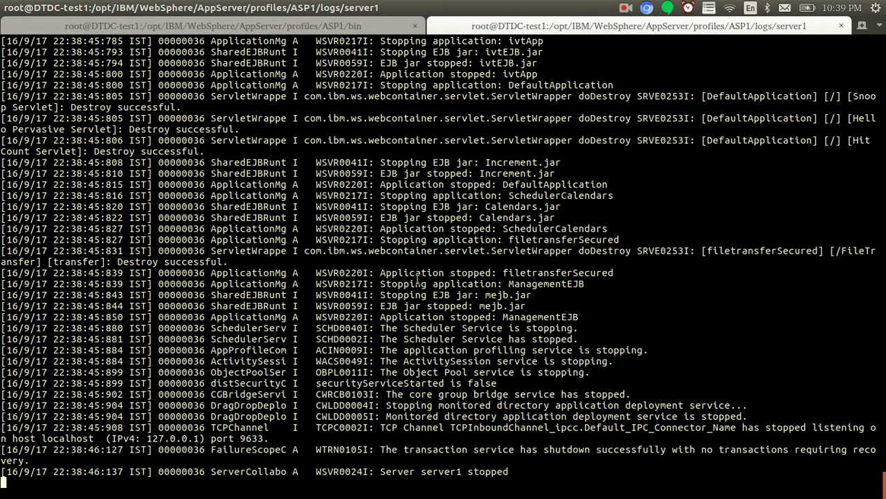
pyautogui.click(283, 28)
pyautogui.write('./startServer.sh s')
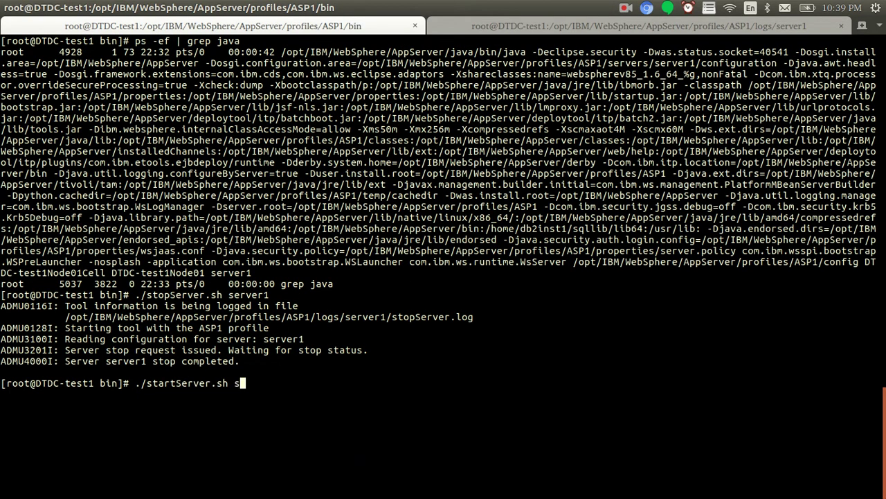
pyautogui.write('erver')
pyautogui.click(526, 26)
pyautogui.press('Return')
pyautogui.press('Return')
pyautogui.press('Return')
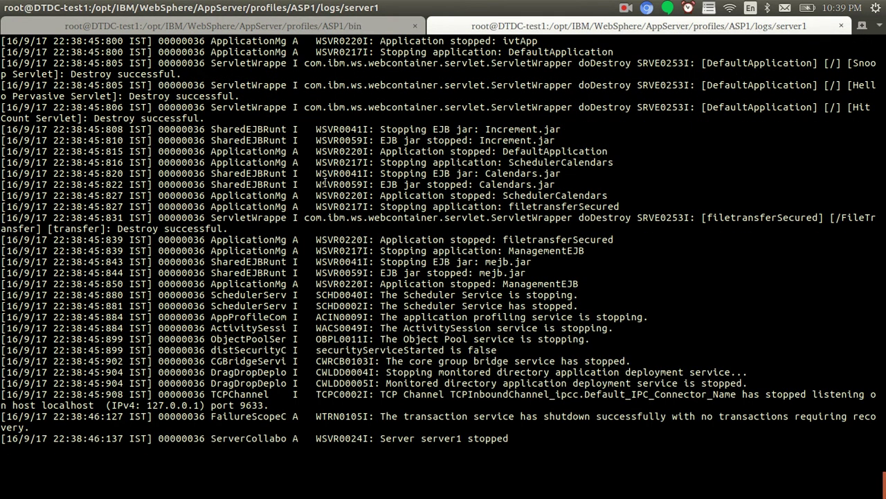
pyautogui.hotkey('alt', 'Tab')
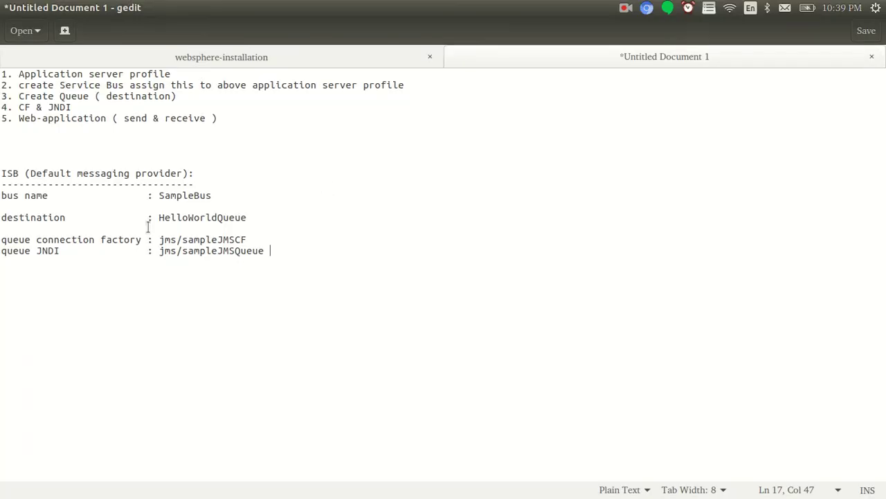
pyautogui.doubleClick(212, 217)
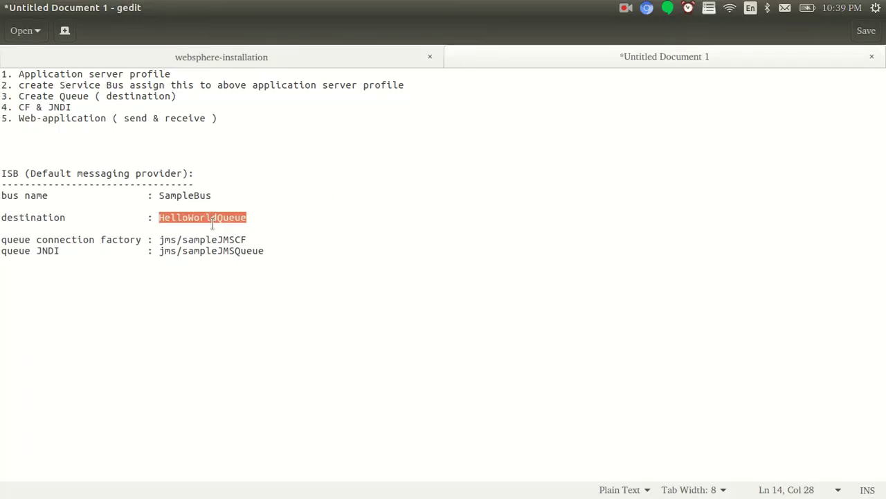
pyautogui.doubleClick(191, 251)
pyautogui.doubleClick(190, 238)
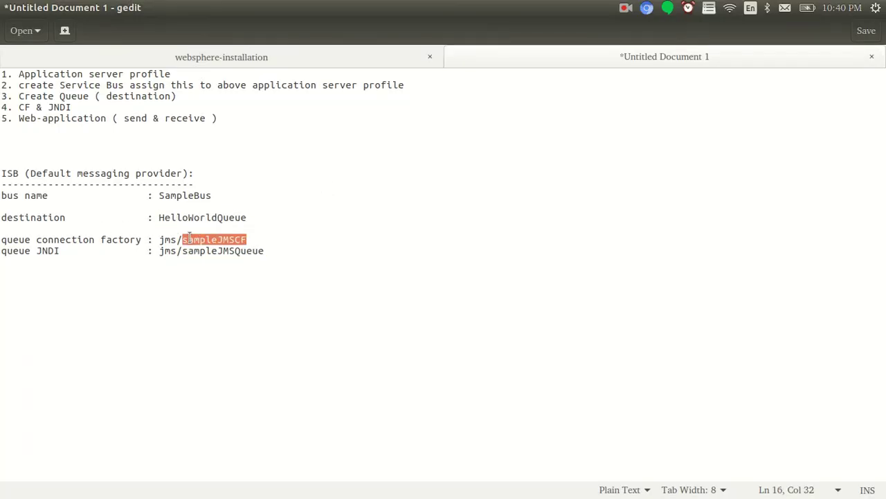
pyautogui.doubleClick(199, 251)
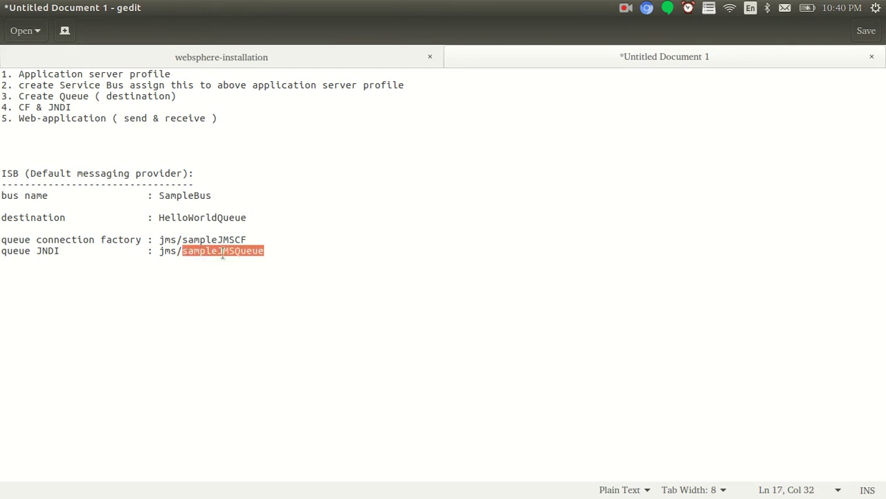
pyautogui.moveTo(269, 251); pyautogui.dragTo(235, 217)
pyautogui.click(237, 218)
pyautogui.doubleClick(237, 217)
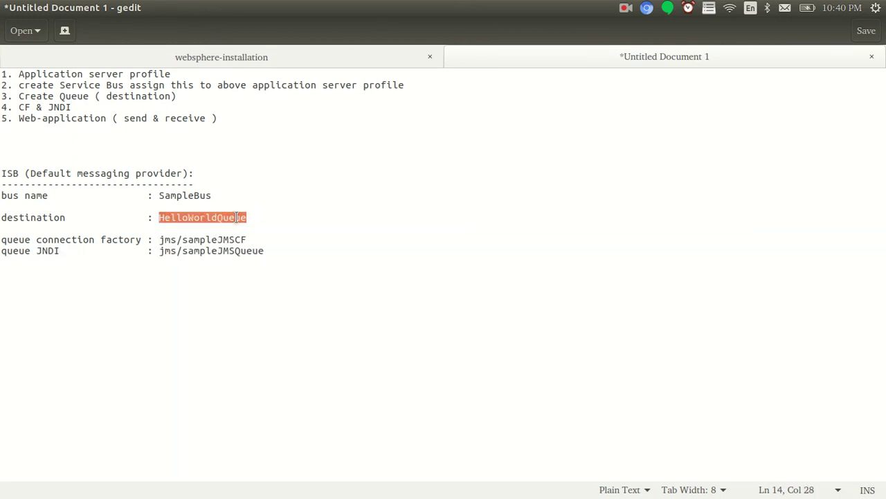
pyautogui.moveTo(153, 73); pyautogui.dragTo(29, 64)
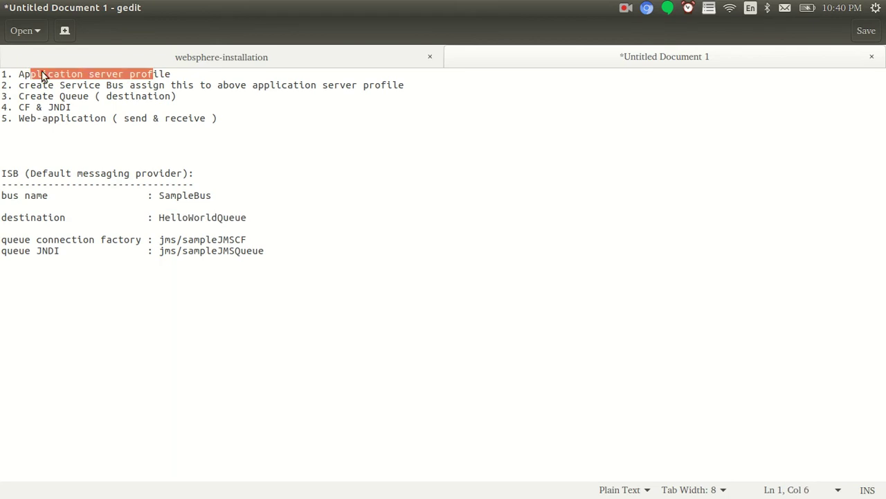
pyautogui.moveTo(261, 250); pyautogui.dragTo(154, 240)
pyautogui.moveTo(42, 73); pyautogui.dragTo(164, 73)
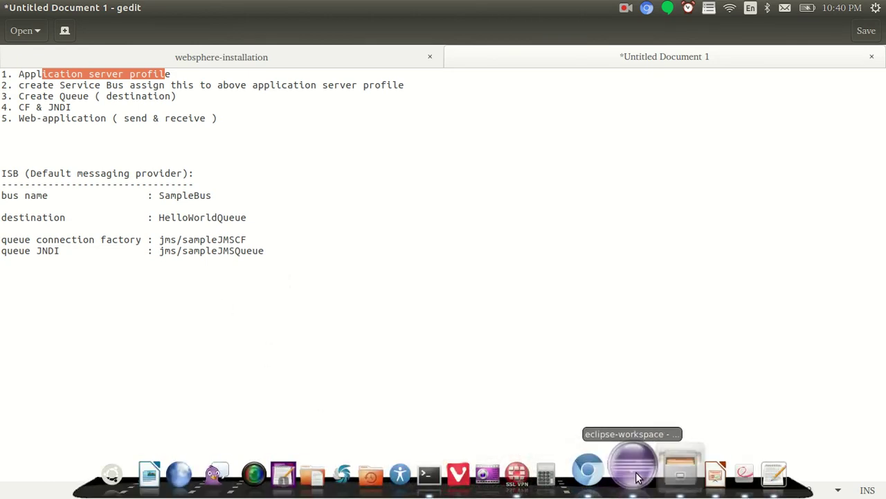
# Open jmssend.java from jmssend > src > p1 in Eclipse
pyautogui.click(638, 475)
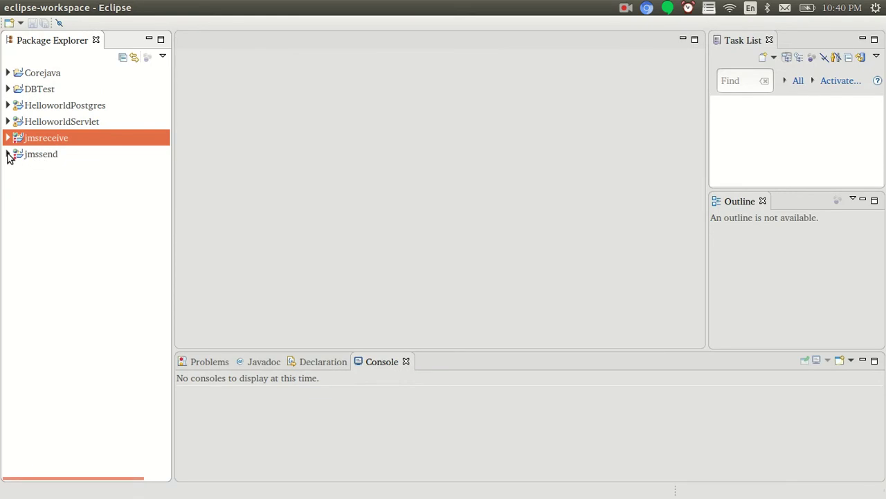
pyautogui.click(7, 154)
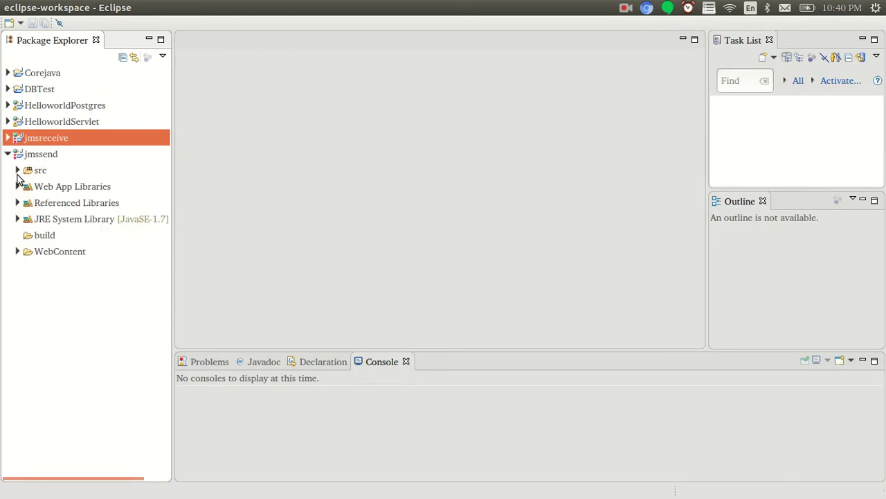
pyautogui.click(17, 170)
pyautogui.click(27, 187)
pyautogui.doubleClick(77, 203)
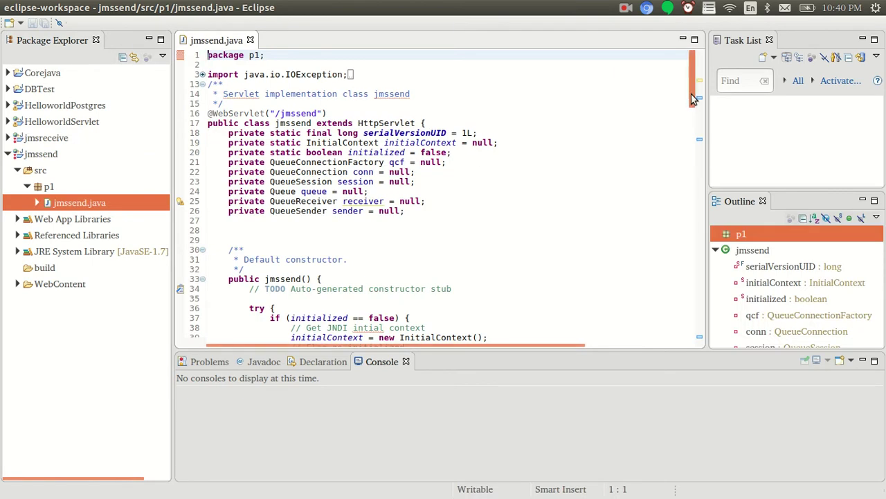
pyautogui.scroll(-7, 703, 117)
pyautogui.moveTo(704, 118); pyautogui.dragTo(713, 174)
# Compare the code's jms/sampleJMSCF and jms/sampleJMSQueue names against the notes
pyautogui.moveTo(469, 177); pyautogui.dragTo(437, 185)
pyautogui.doubleClick(521, 176)
pyautogui.hotkey('alt', 'Tab')
pyautogui.doubleClick(215, 240)
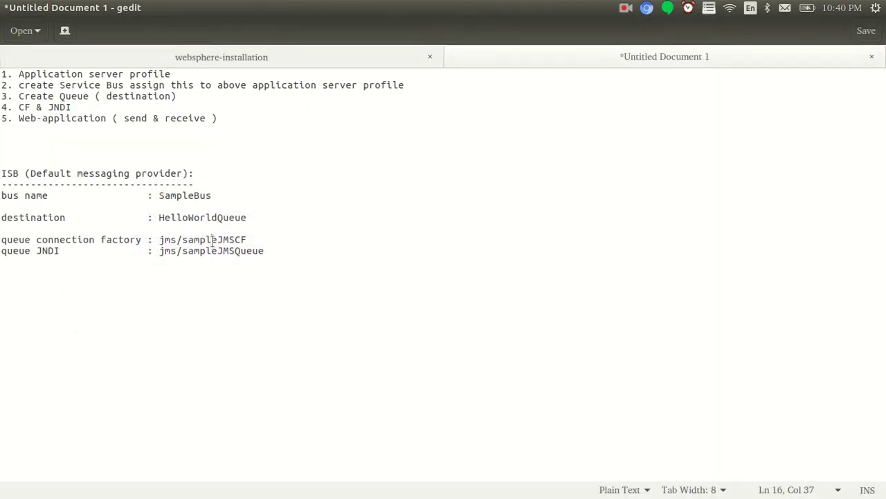
pyautogui.hotkey('alt', 'Tab')
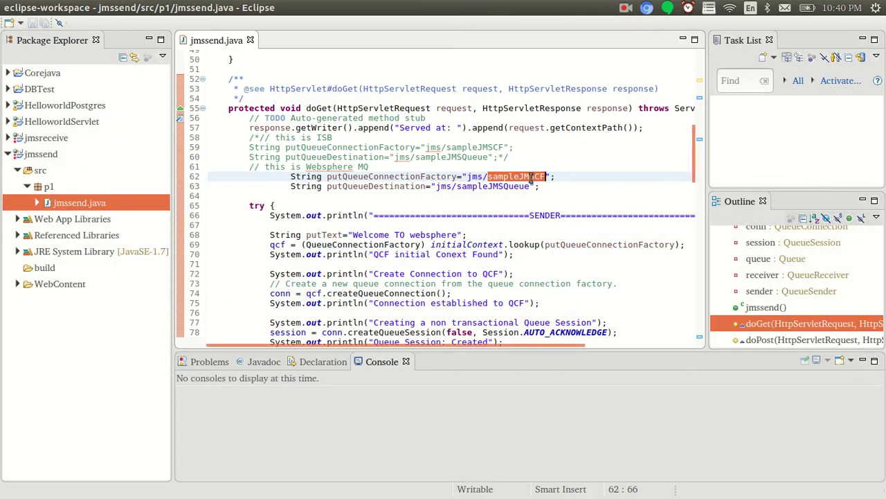
pyautogui.doubleClick(370, 177)
pyautogui.doubleClick(392, 187)
pyautogui.click(474, 187)
pyautogui.doubleClick(475, 187)
pyautogui.hotkey('alt', 'Tab')
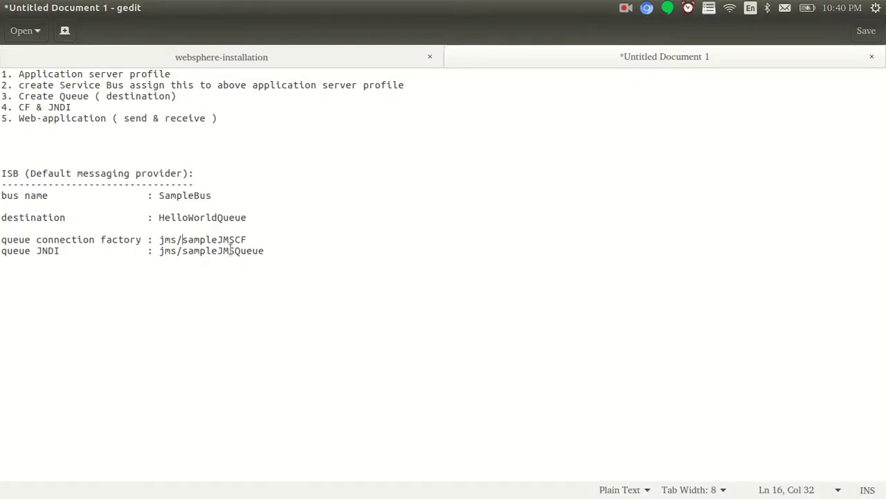
pyautogui.doubleClick(230, 251)
pyautogui.moveTo(284, 252); pyautogui.dragTo(122, 240)
pyautogui.hotkey('alt', 'Tab')
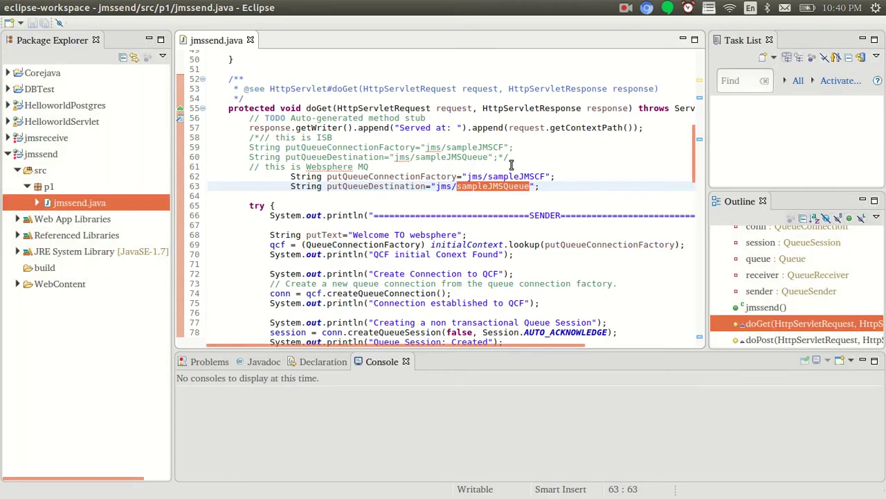
# Highlight the message text 'Welcome TO websphere' on line 68
pyautogui.moveTo(457, 235); pyautogui.dragTo(354, 236)
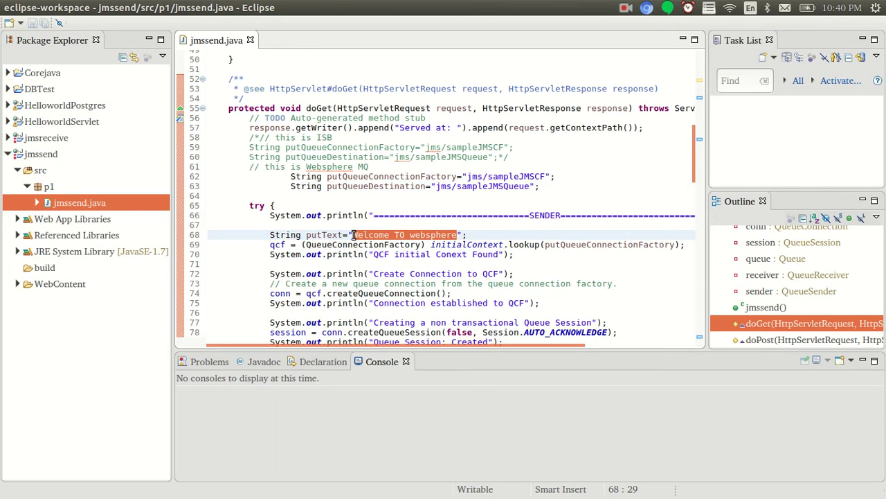
pyautogui.click(375, 235)
pyautogui.moveTo(356, 235); pyautogui.dragTo(458, 234)
pyautogui.moveTo(693, 169); pyautogui.dragTo(697, 97)
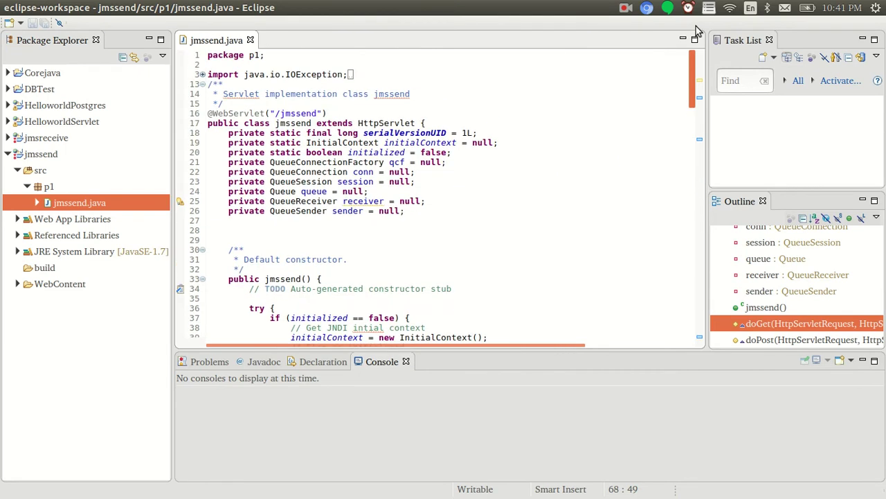
# Inspect the constructor code and the jar libraries in WebContent/WEB-INF/lib
pyautogui.click(425, 238)
pyautogui.click(393, 279)
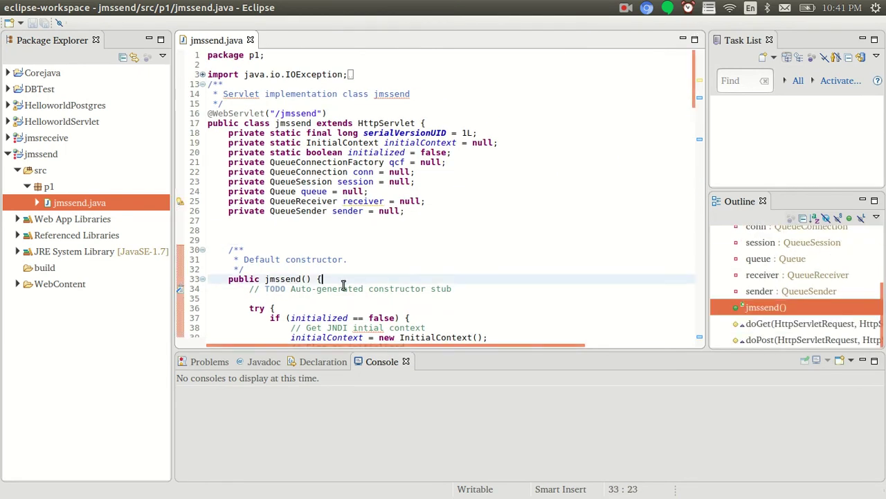
pyautogui.click(17, 284)
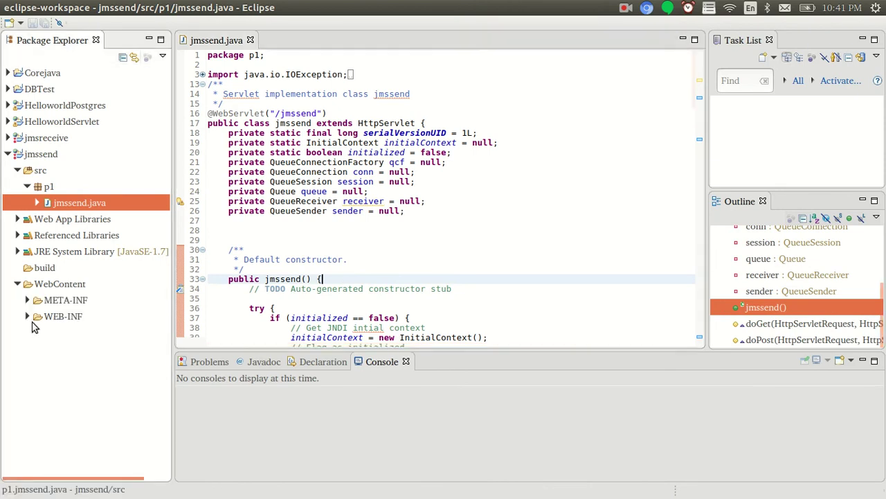
pyautogui.click(28, 316)
pyautogui.click(37, 332)
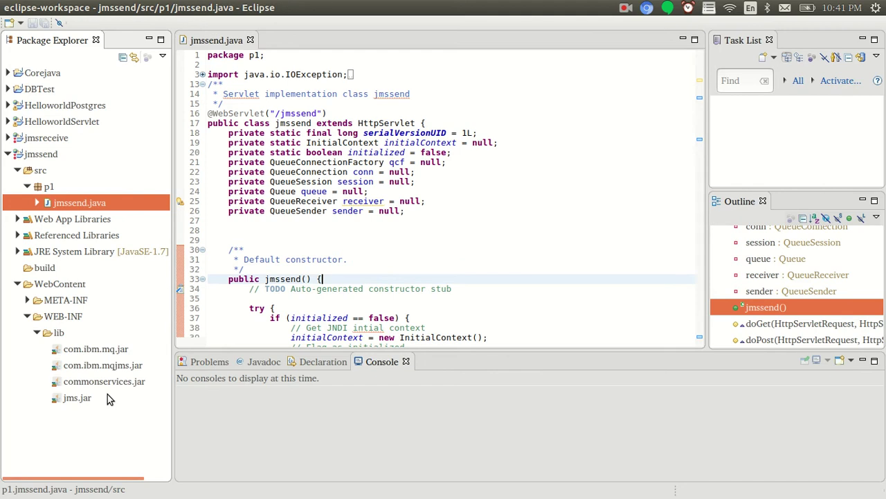
pyautogui.click(8, 154)
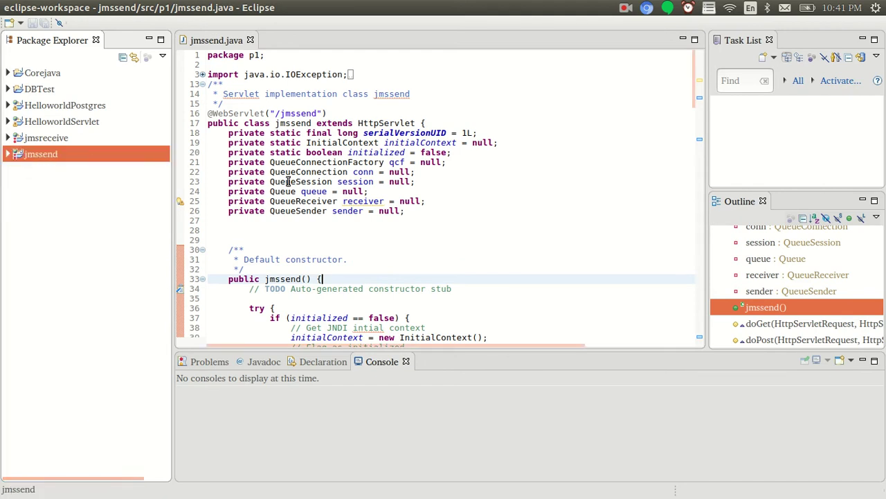
pyautogui.click(284, 182)
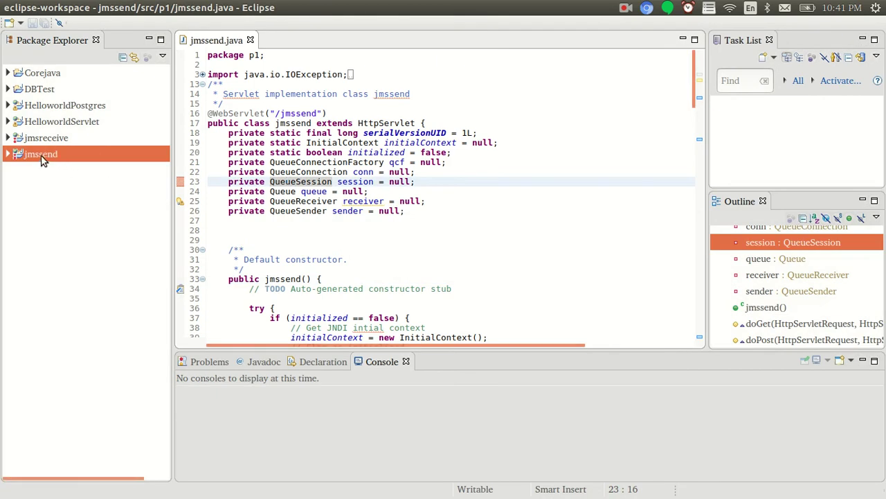
# Export jmssend as a WAR file into Documents/Websphere/JMS
pyautogui.rightClick(97, 154)
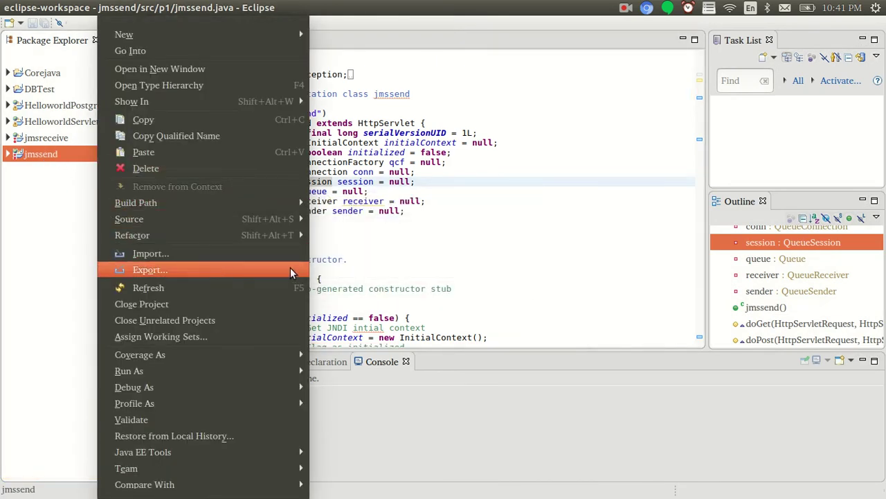
pyautogui.click(247, 271)
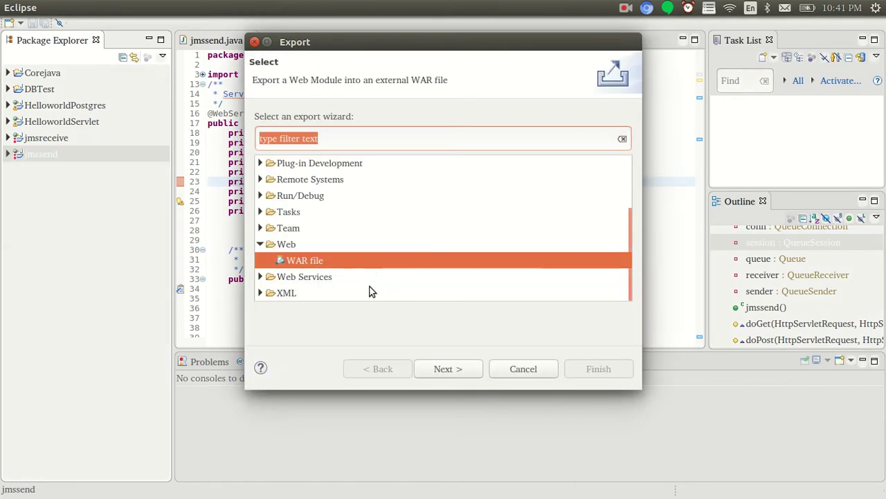
pyautogui.click(449, 369)
pyautogui.click(595, 151)
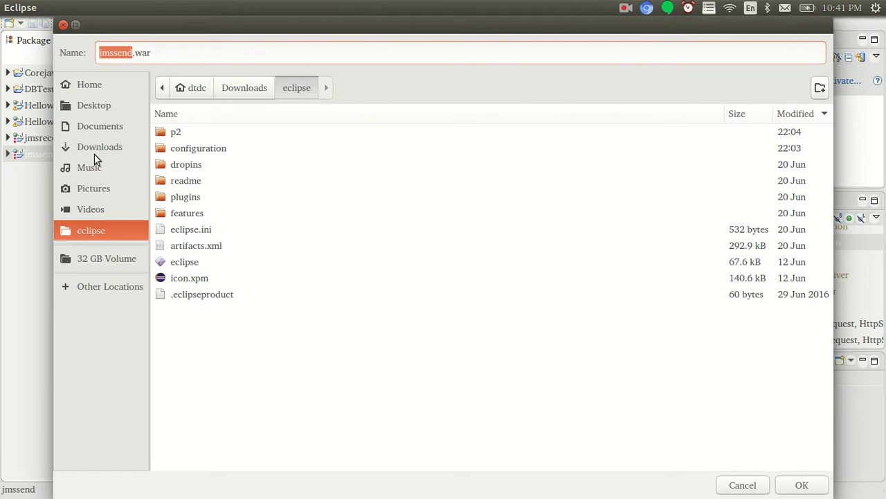
pyautogui.click(92, 133)
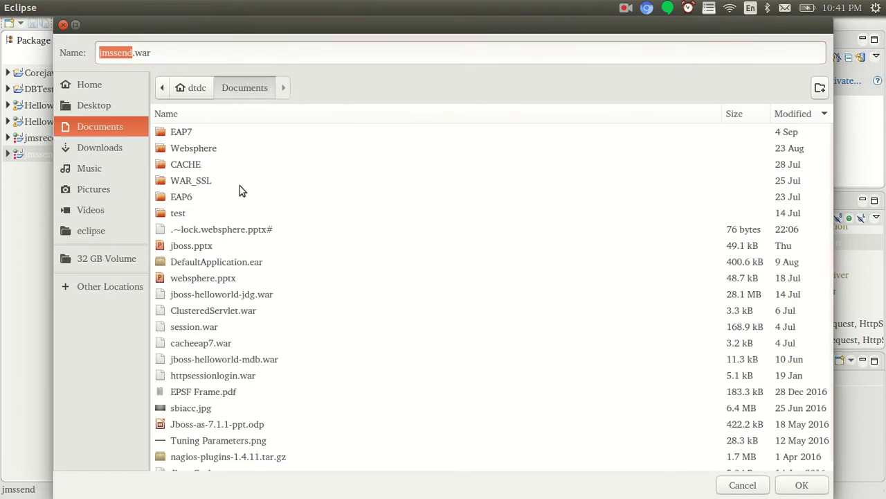
pyautogui.doubleClick(197, 149)
pyautogui.doubleClick(180, 135)
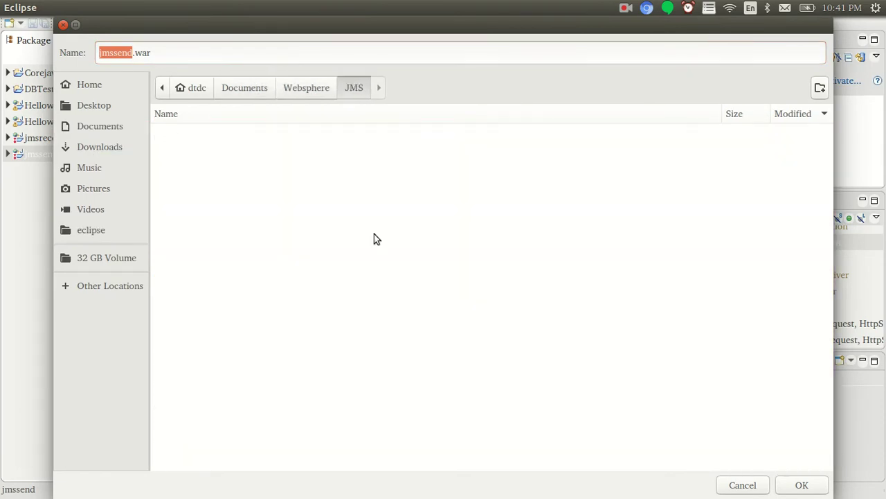
pyautogui.click(802, 484)
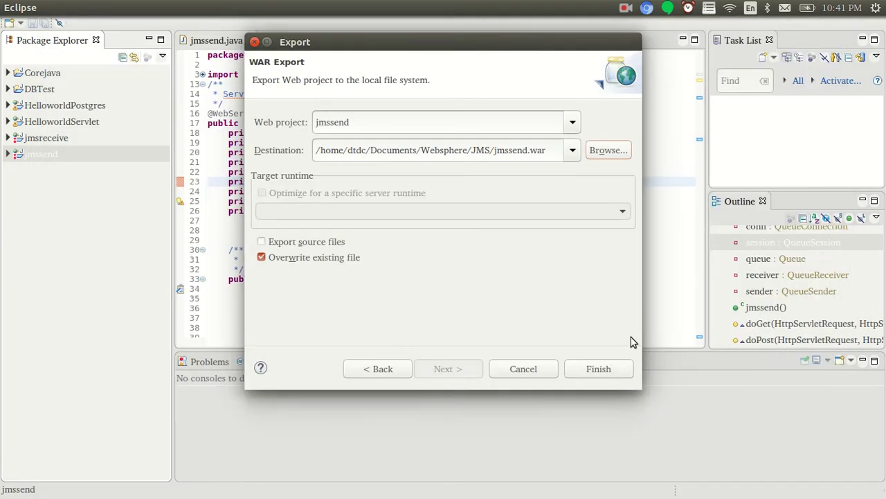
pyautogui.click(600, 369)
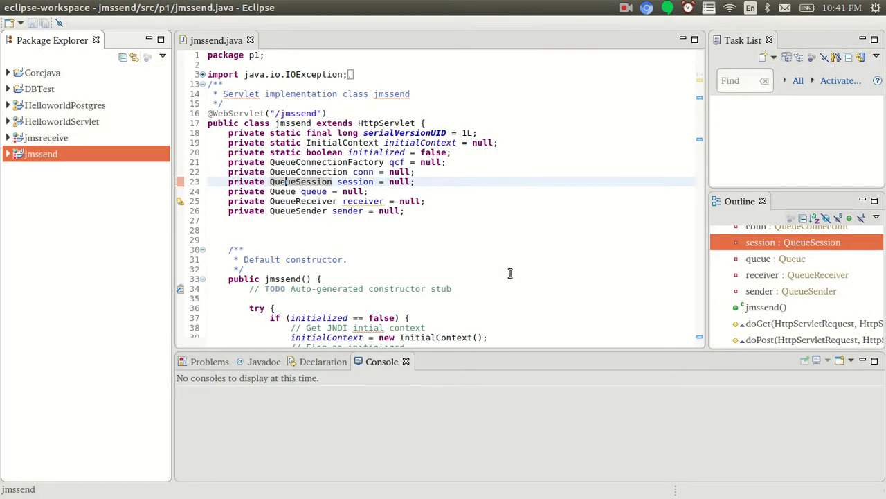
# Run ps -ef | grep java in the bin shell to confirm the Java 1.7.1 SDK
pyautogui.hotkey('alt', 'Tab')
pyautogui.press('Tab')
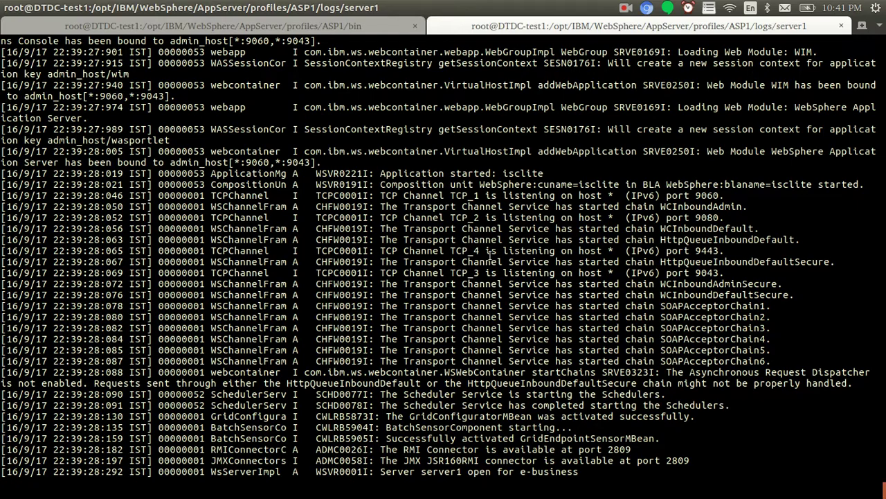
pyautogui.click(182, 27)
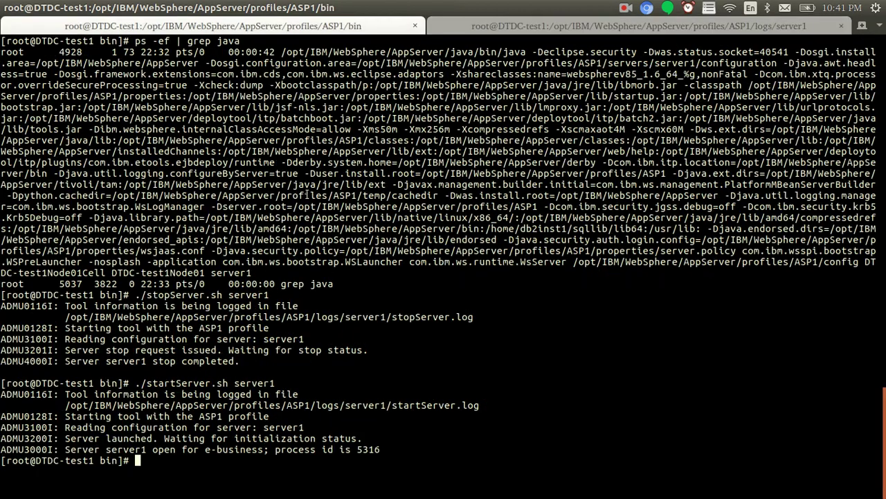
pyautogui.hotkey('ctrl', 'l')
pyautogui.write('ps -ef | grep java')
pyautogui.press('Return')
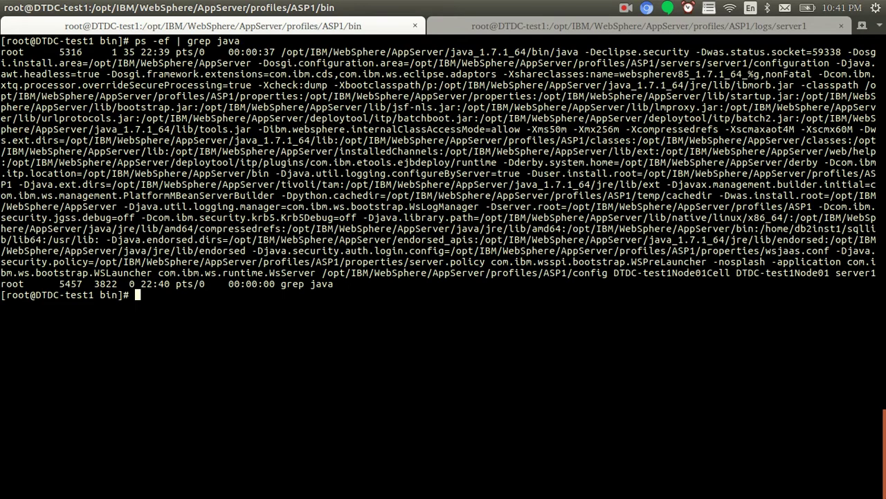
pyautogui.moveTo(643, 83); pyautogui.dragTo(672, 83)
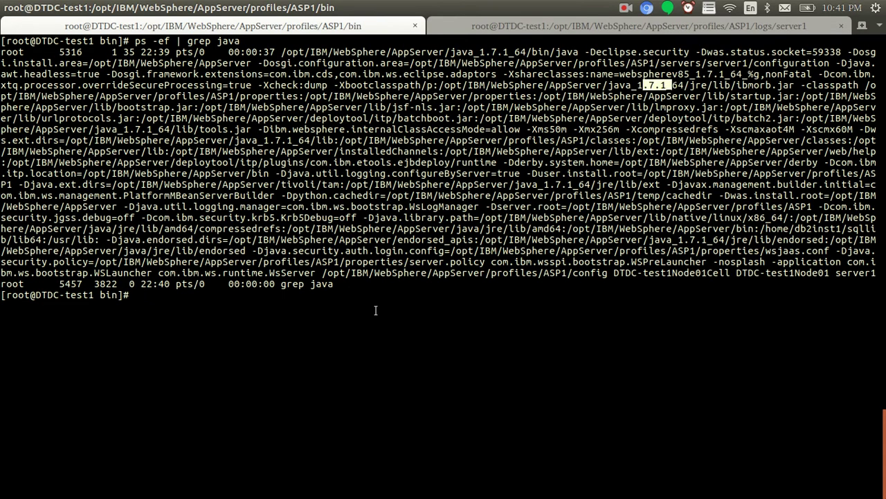
# Go back to the server1 log, then bring the WebSphere console forward
pyautogui.click(518, 29)
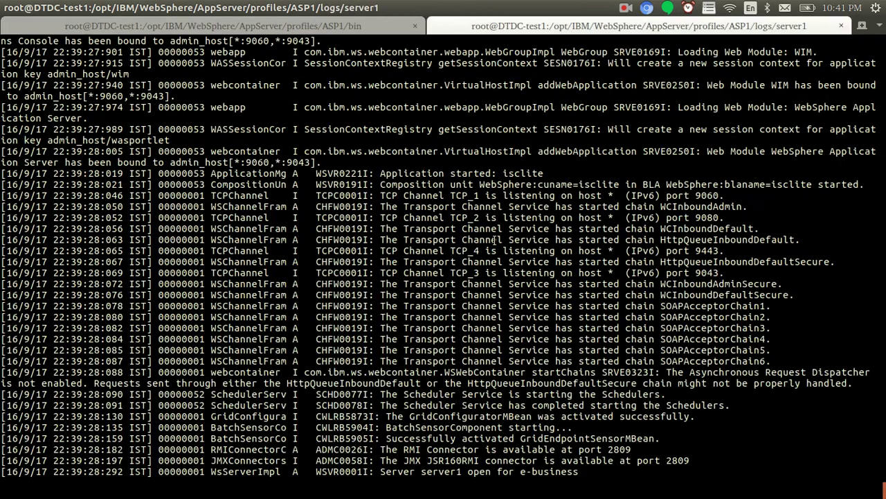
pyautogui.press('Return')
pyautogui.press('Return')
pyautogui.press('Return')
pyautogui.press('Return')
pyautogui.press('Return')
pyautogui.press('Return')
pyautogui.press('Return')
pyautogui.press('Return')
pyautogui.press('Return')
pyautogui.press('Return')
pyautogui.press('Return')
pyautogui.press('Return')
pyautogui.press('Return')
pyautogui.press('Return')
pyautogui.press('Return')
pyautogui.press('Return')
pyautogui.press('Return')
pyautogui.press('Return')
pyautogui.press('Return')
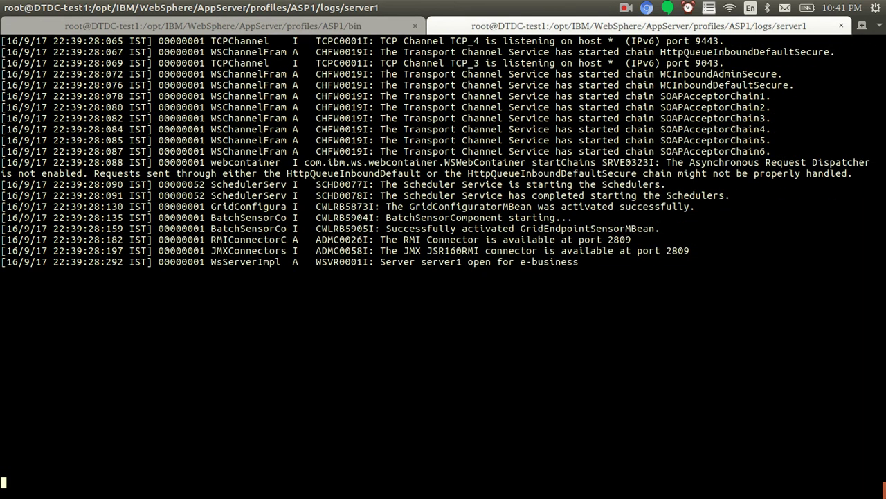
pyautogui.press('Return')
pyautogui.press('Return')
pyautogui.press('Return')
pyautogui.press('Return')
pyautogui.press('Return')
pyautogui.press('Return')
pyautogui.press('Return')
pyautogui.press('Return')
pyautogui.press('Return')
pyautogui.press('Return')
pyautogui.press('Return')
pyautogui.press('Return')
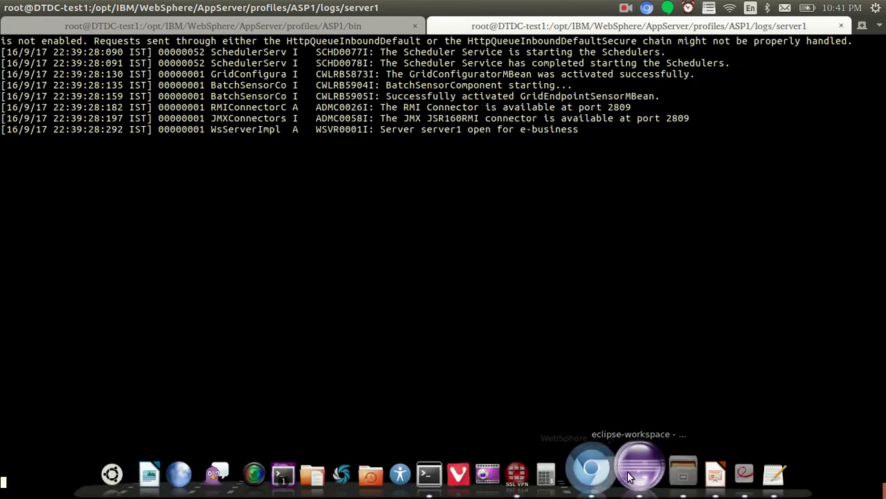
pyautogui.click(604, 462)
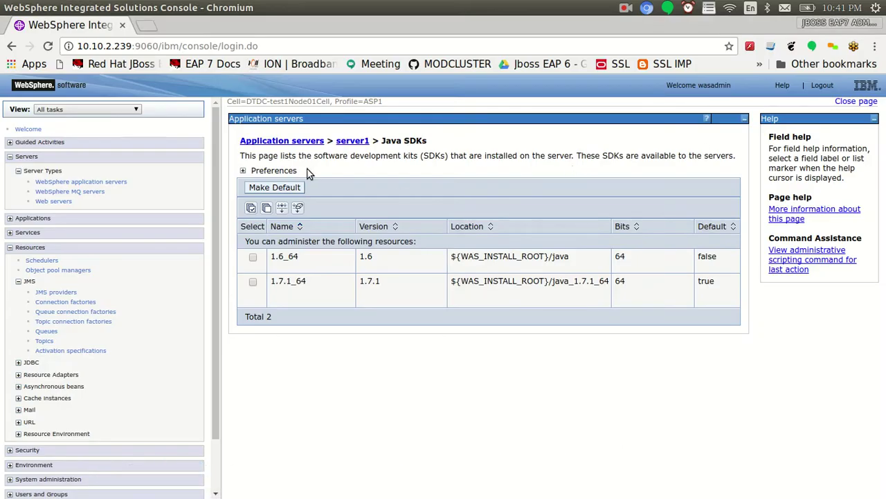
# Log out, dismiss the Invalid Session notice, and log back in with the administrator user ID
pyautogui.click(827, 86)
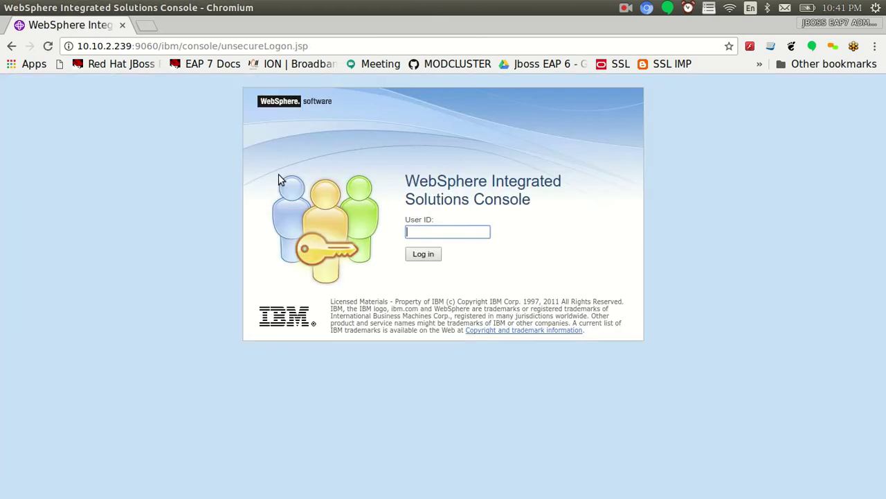
pyautogui.click(410, 231)
pyautogui.write('was')
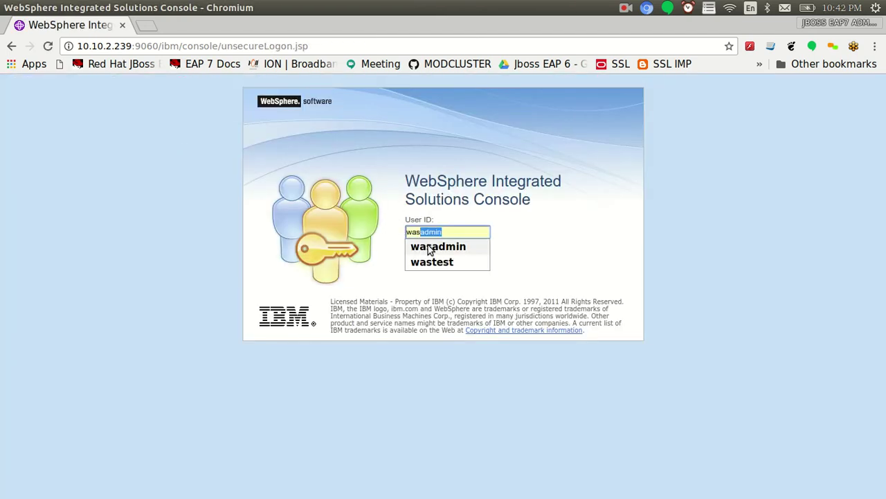
pyautogui.click(428, 248)
pyautogui.click(421, 255)
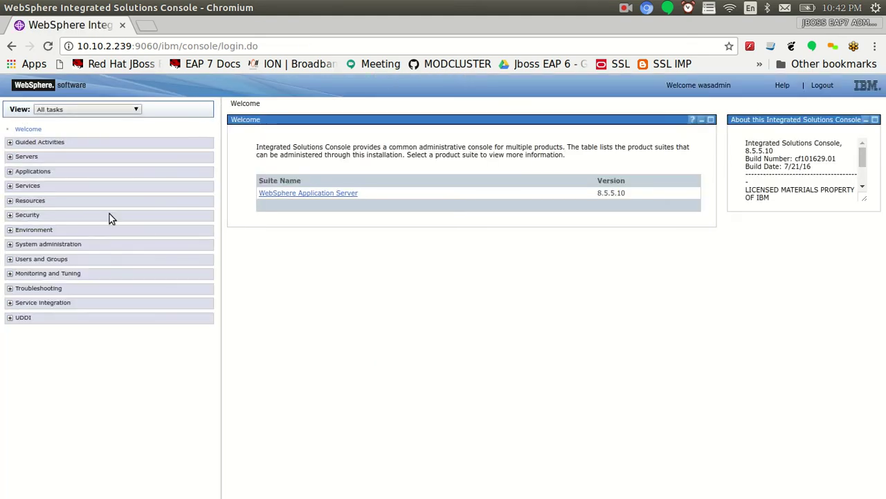
# Start a New Enterprise Application under Applications > New Application
pyautogui.click(10, 171)
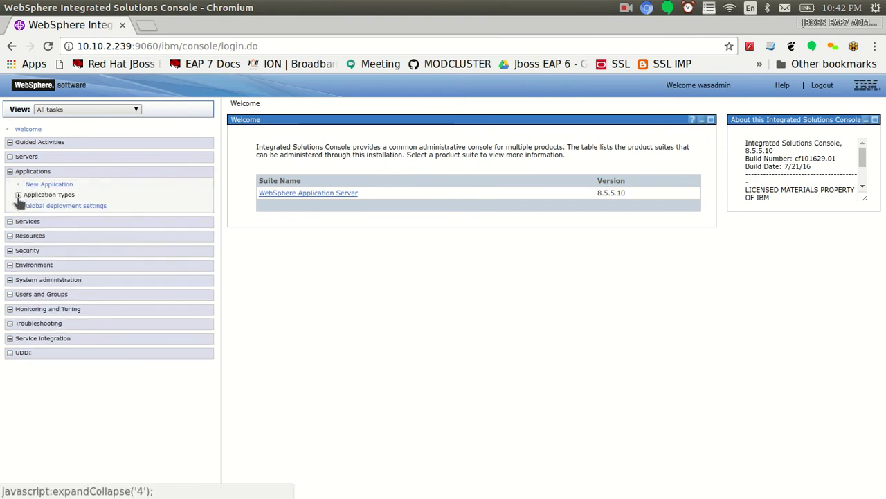
pyautogui.click(32, 184)
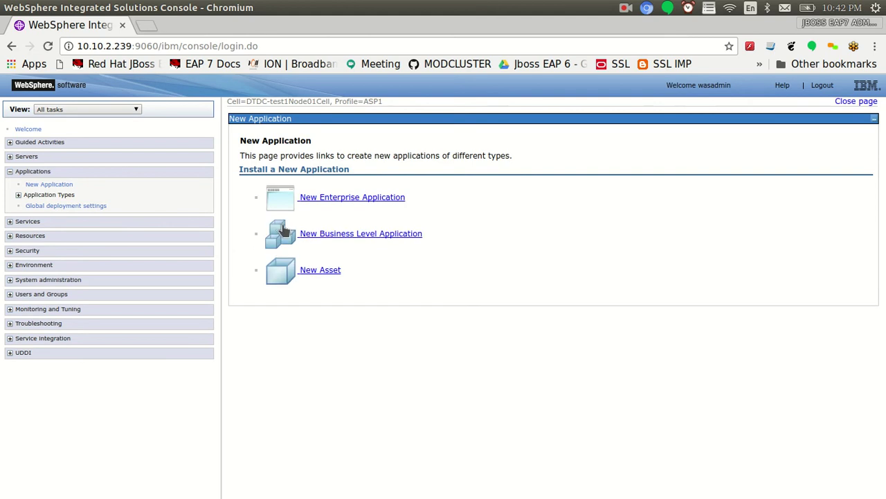
pyautogui.click(319, 199)
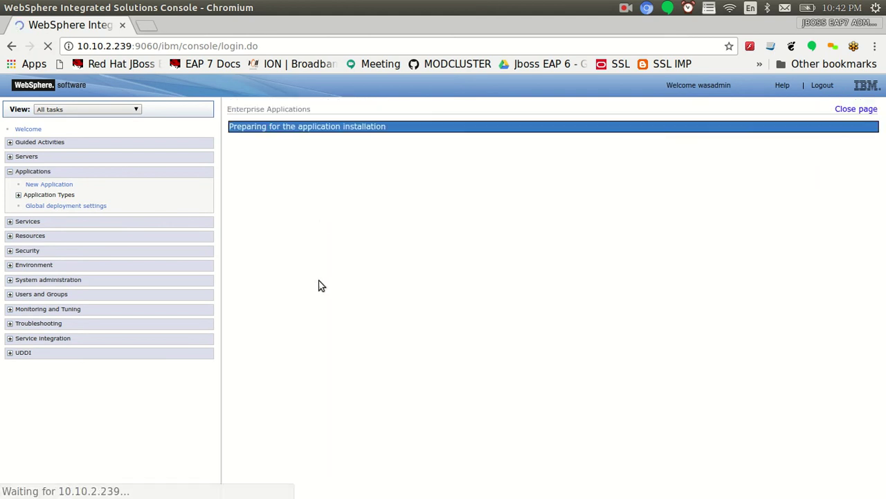
# Choose Documents/Websphere/JMS/jmssend.war as the local file and upload it
pyautogui.click(299, 269)
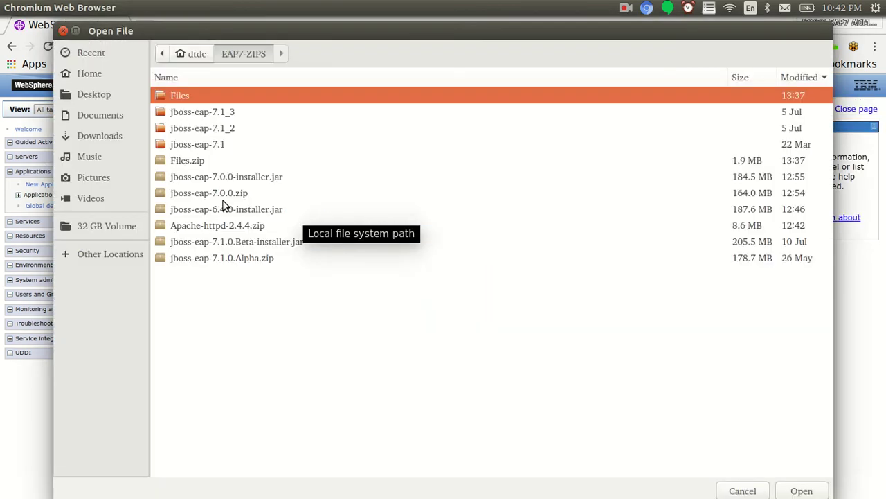
pyautogui.click(96, 118)
pyautogui.click(181, 112)
pyautogui.doubleClick(182, 113)
pyautogui.doubleClick(184, 99)
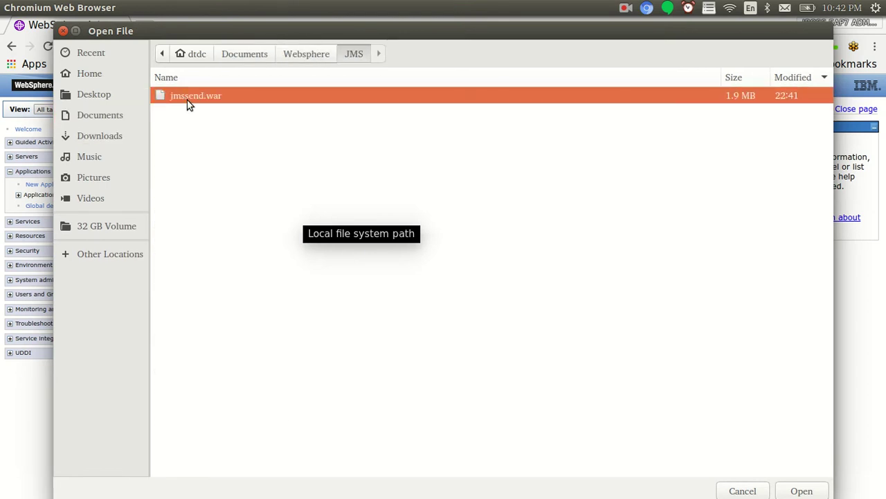
pyautogui.doubleClick(187, 100)
pyautogui.click(257, 290)
pyautogui.hotkey('alt', 'Tab')
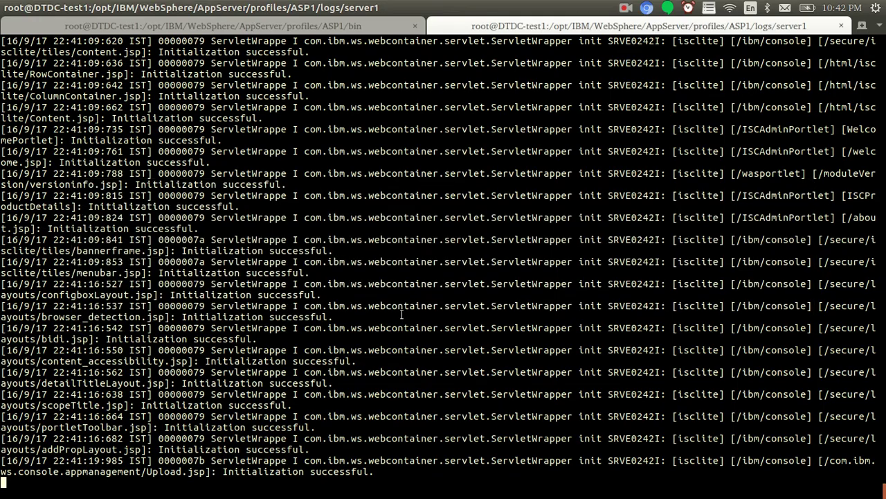
pyautogui.hotkey('alt', 'Tab')
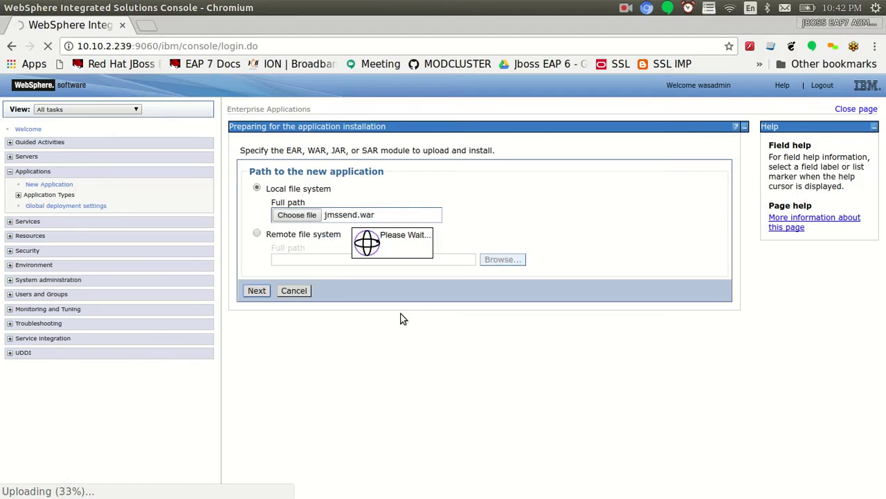
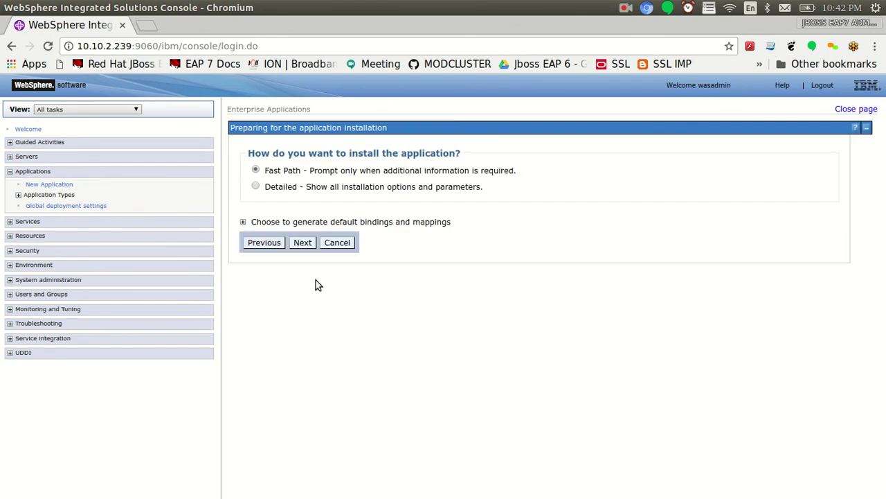
# Use Fast Path, trim the application name to jmssend, and advance to module mapping
pyautogui.click(298, 248)
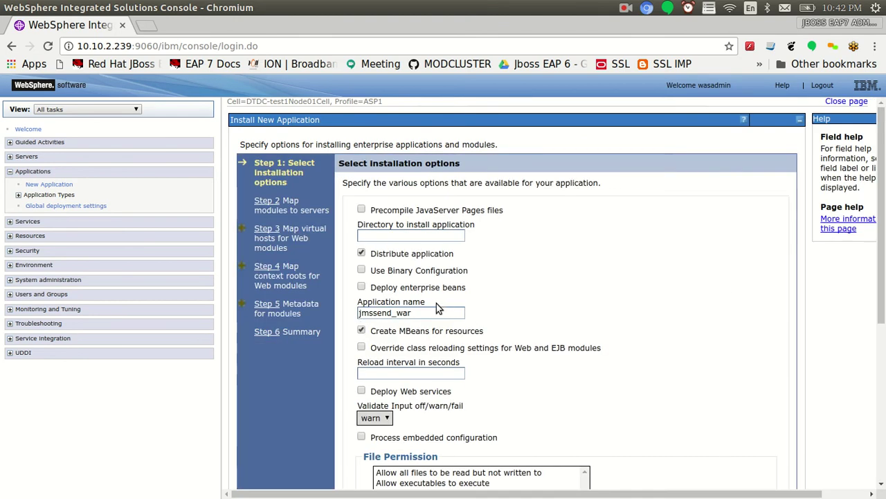
pyautogui.click(439, 312)
pyautogui.press('BackSpace')
pyautogui.press('BackSpace')
pyautogui.press('BackSpace')
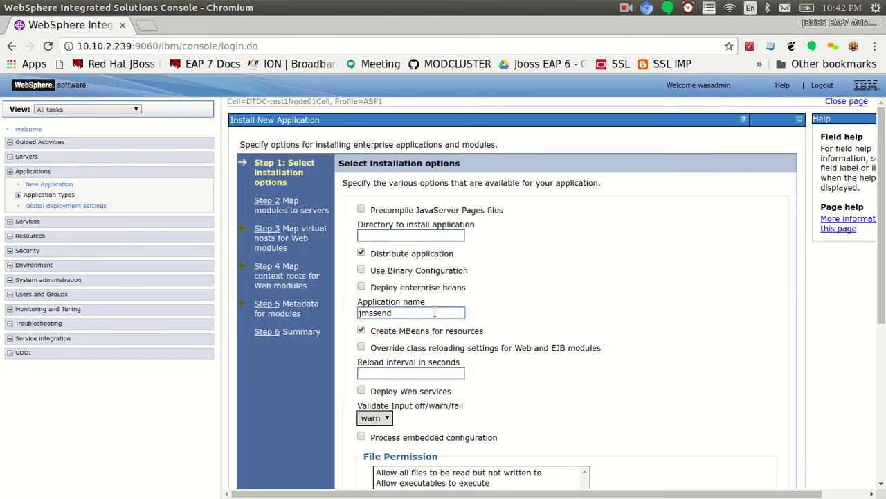
pyautogui.scroll(-4, 381, 402)
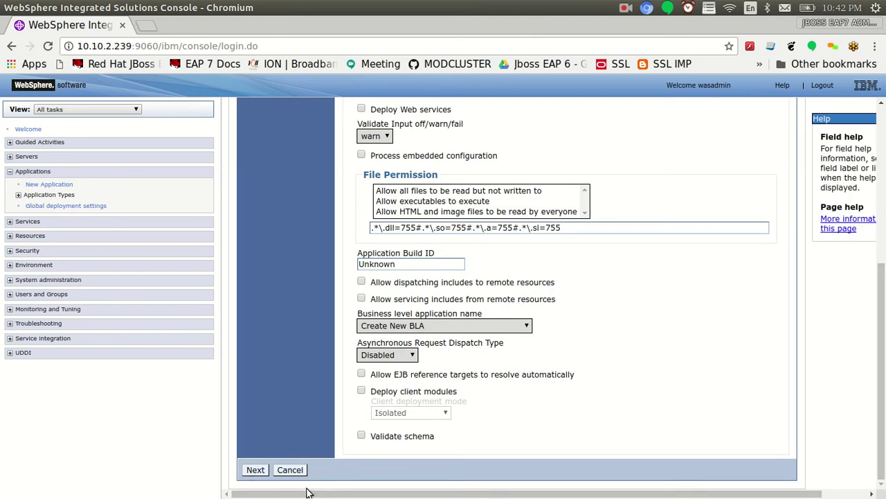
pyautogui.click(255, 470)
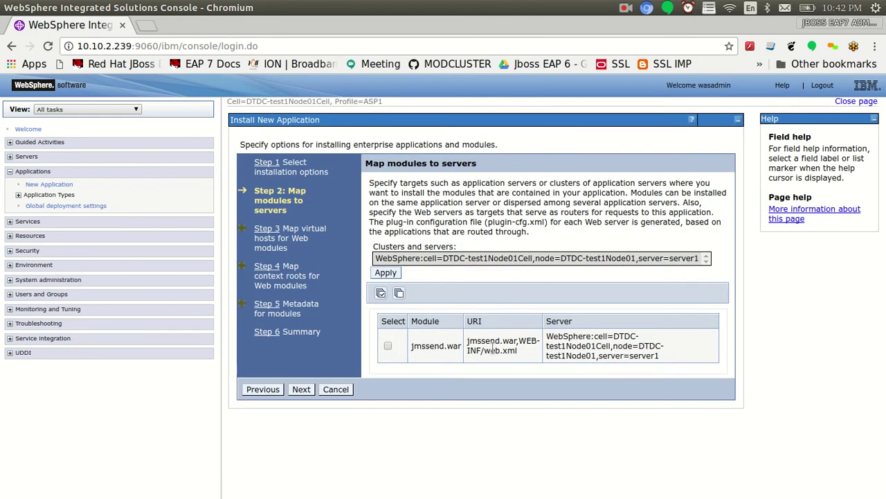
# Map the jmssend.war module to server1 and select it for the virtual host step
pyautogui.click(389, 347)
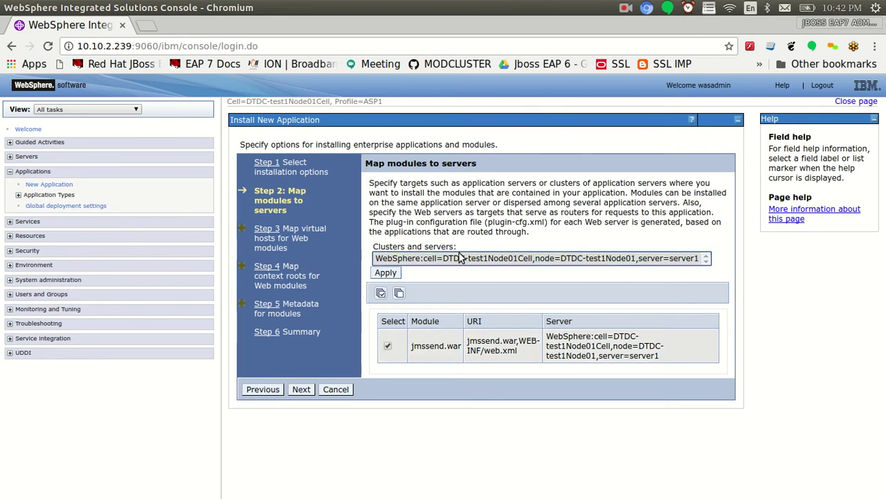
pyautogui.click(392, 274)
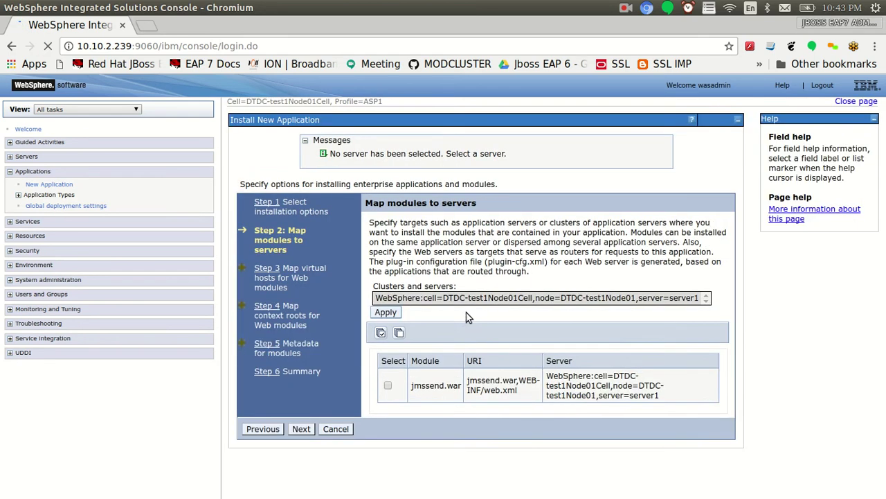
pyautogui.click(308, 430)
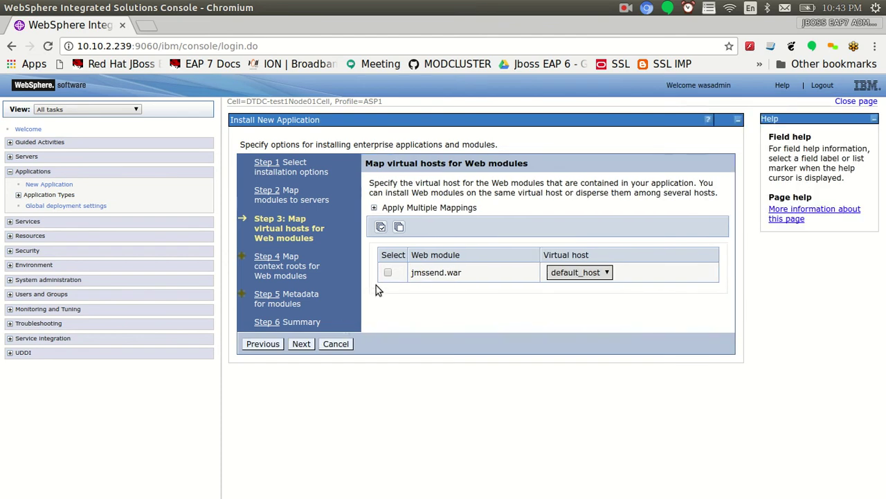
pyautogui.click(386, 272)
pyautogui.click(301, 344)
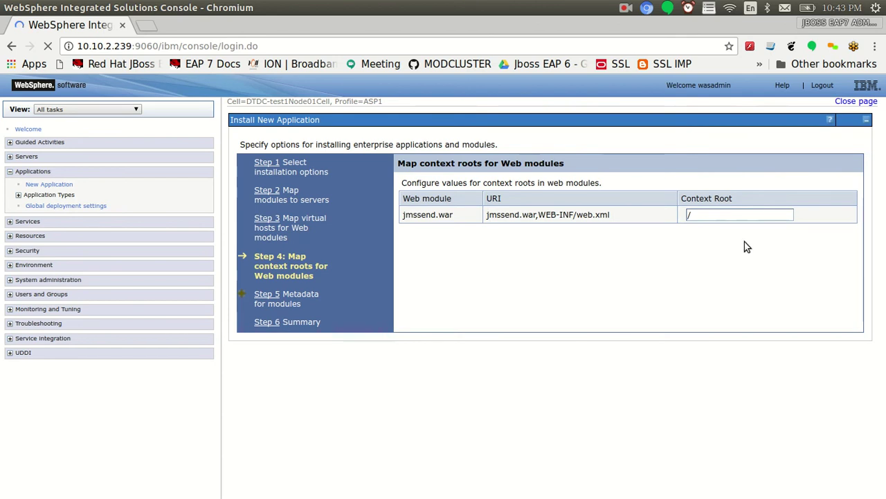
# Set the context root to /jmssend and finish the wizard from the summary
pyautogui.click(652, 218)
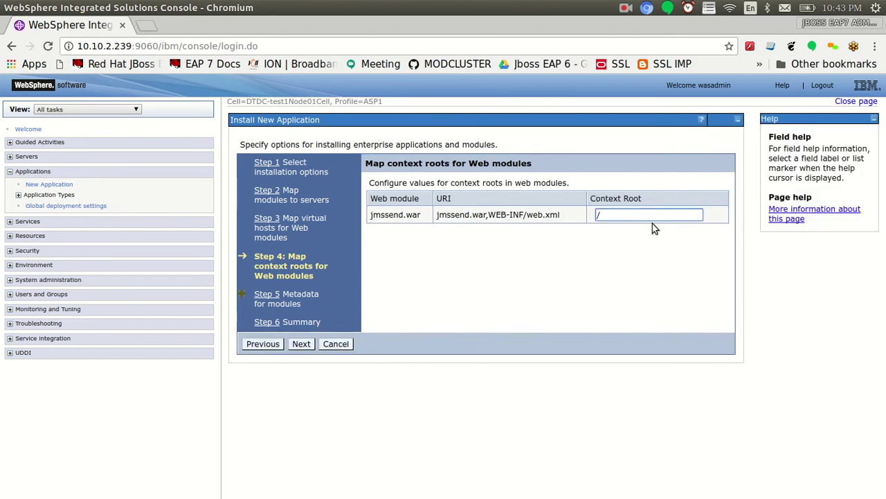
pyautogui.write('jmssend')
pyautogui.click(301, 344)
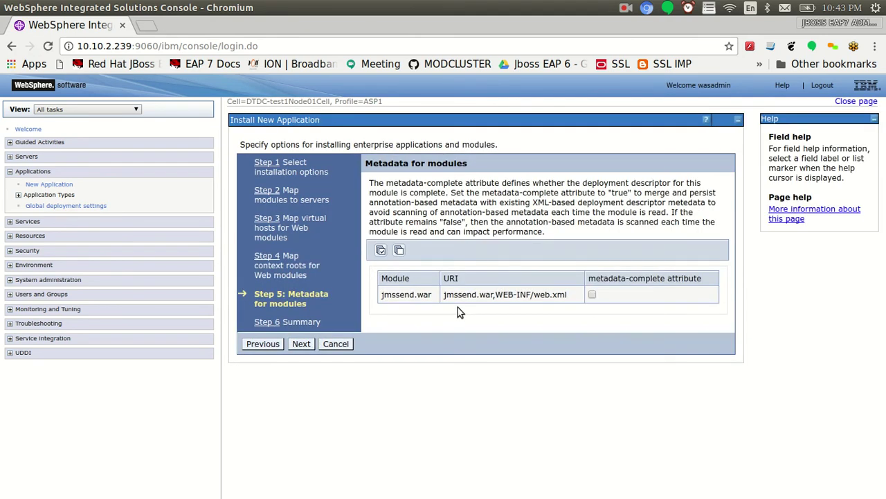
pyautogui.click(300, 344)
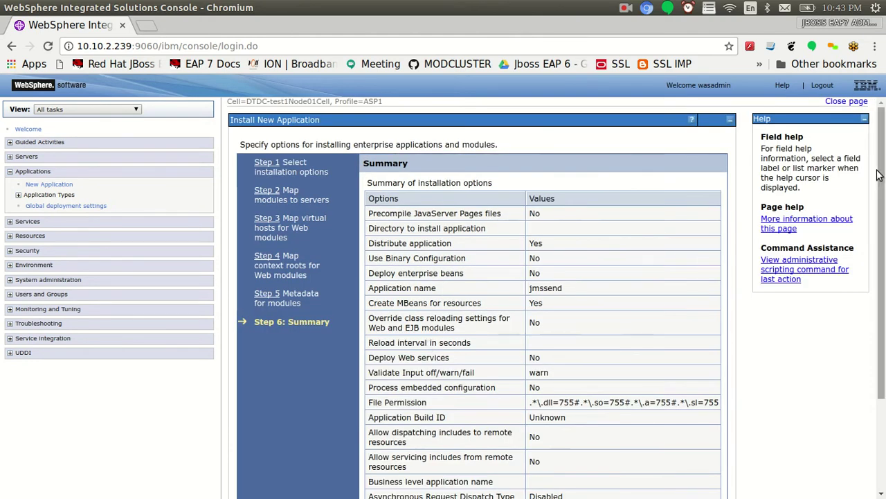
pyautogui.scroll(-3, 660, 349)
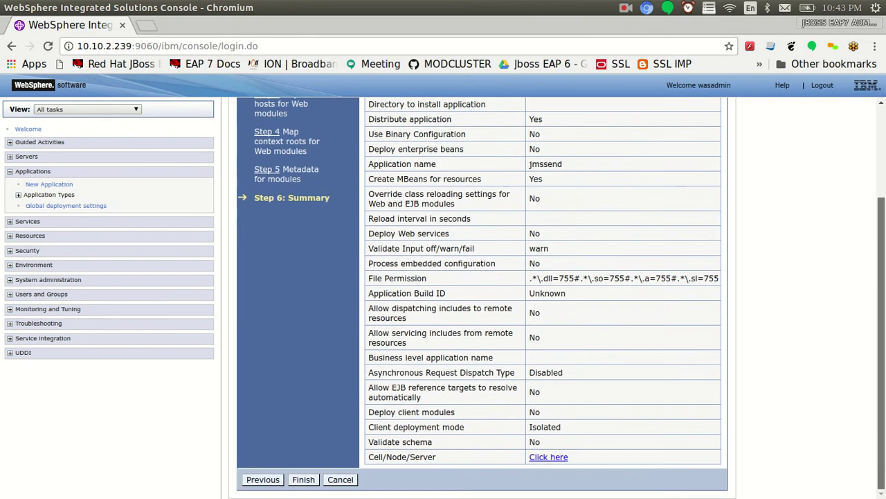
pyautogui.click(303, 480)
# In Eclipse, inspect jmssend.java's doGet and its 'Welcome TO websphere' message, then return to the console
pyautogui.hotkey('alt', 'Tab')
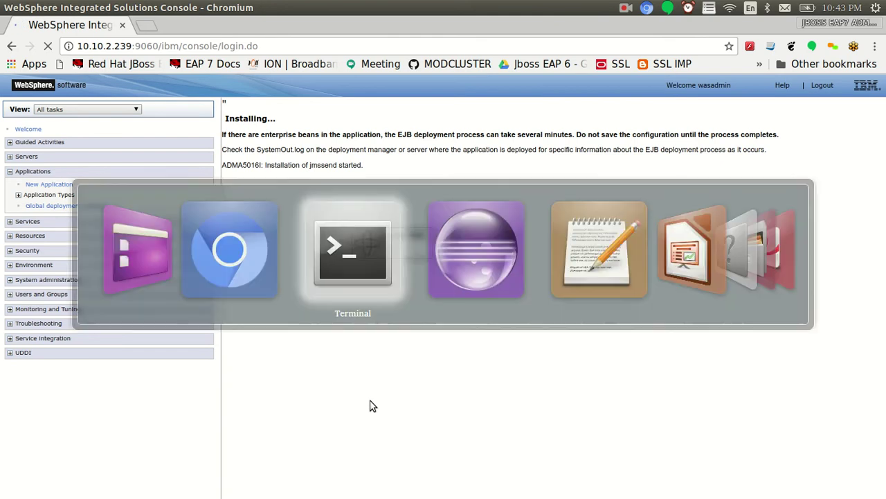
pyautogui.hotkey('alt', 'Tab')
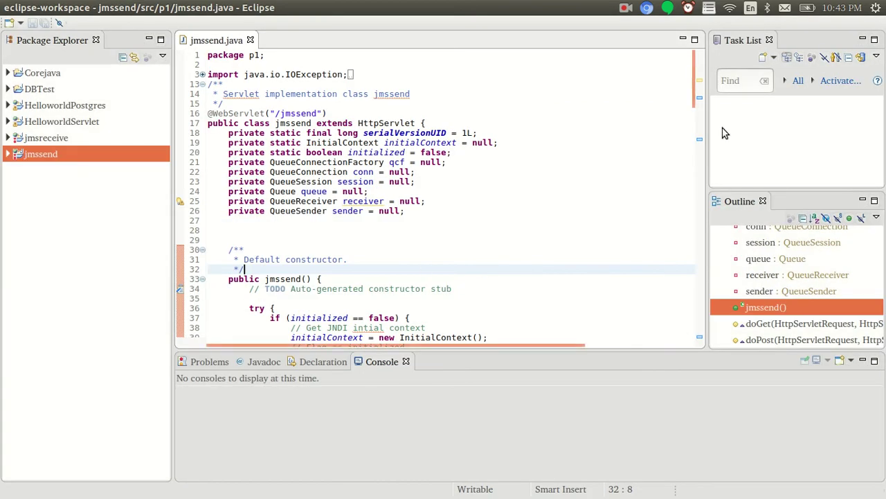
pyautogui.moveTo(694, 88); pyautogui.dragTo(701, 185)
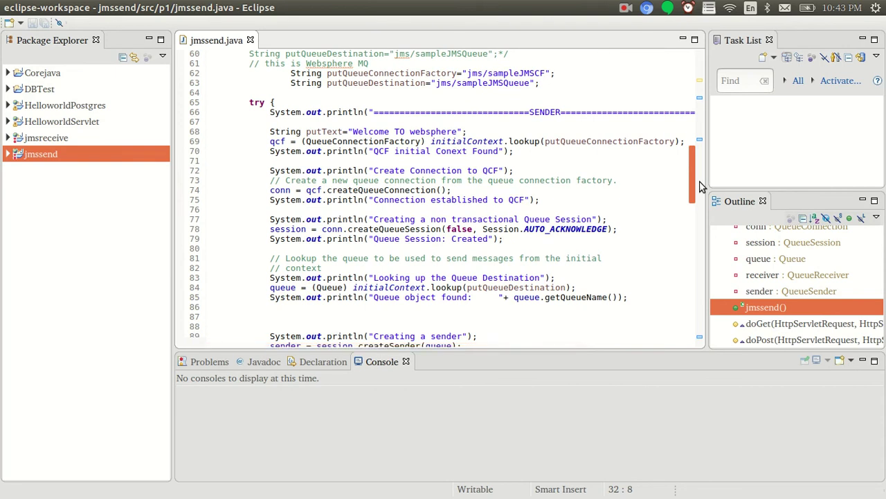
pyautogui.moveTo(701, 185); pyautogui.dragTo(703, 171)
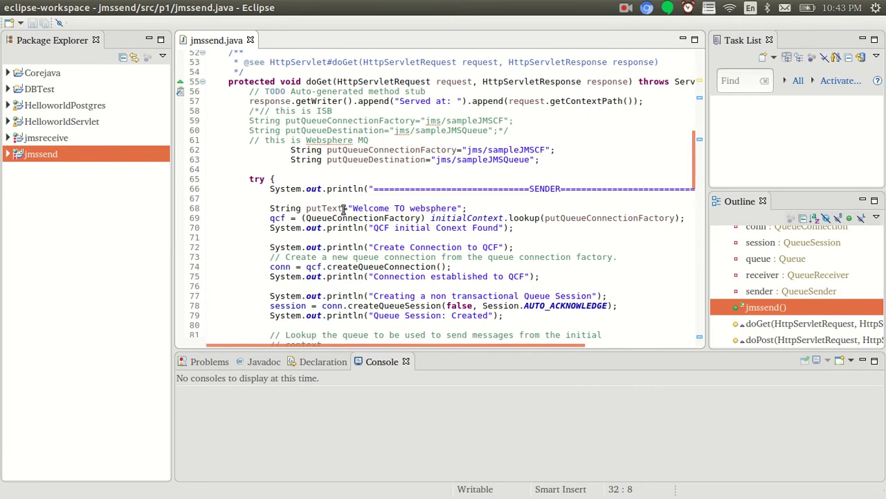
pyautogui.moveTo(352, 209); pyautogui.dragTo(457, 208)
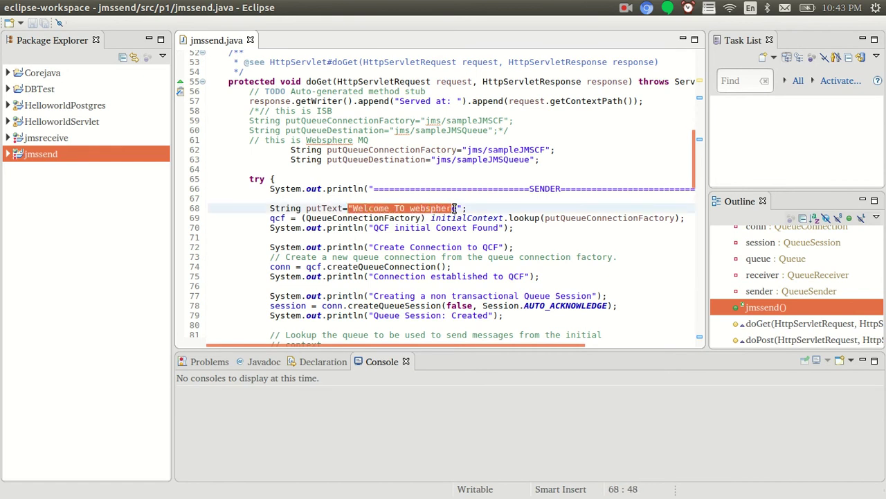
pyautogui.click(457, 208)
pyautogui.hotkey('alt', 'Tab')
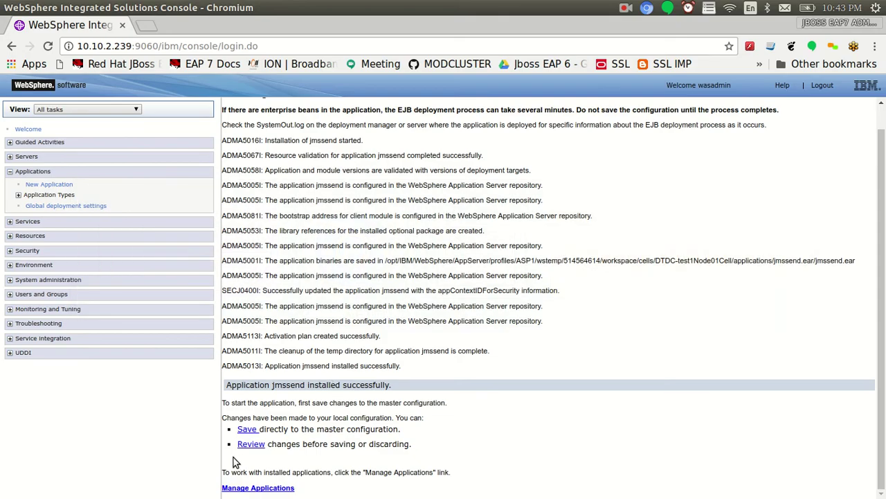
# Save changes to the master configuration and open the WebSphere enterprise applications list
pyautogui.click(246, 444)
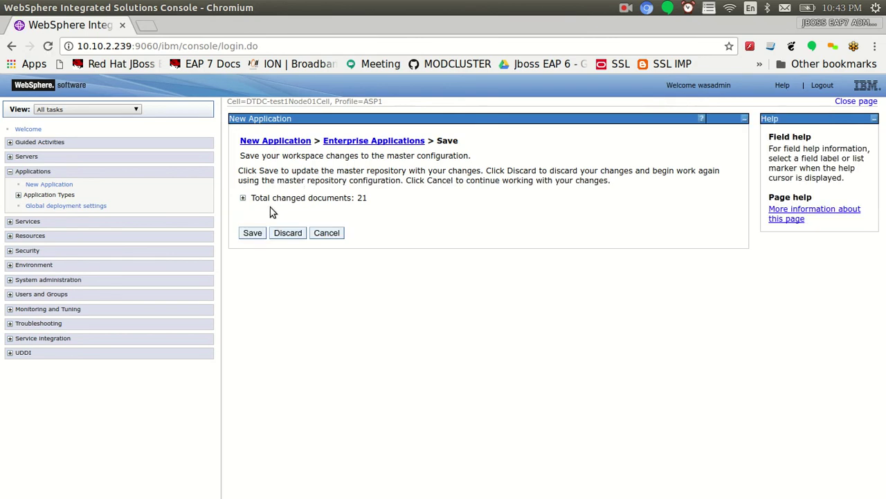
pyautogui.click(252, 234)
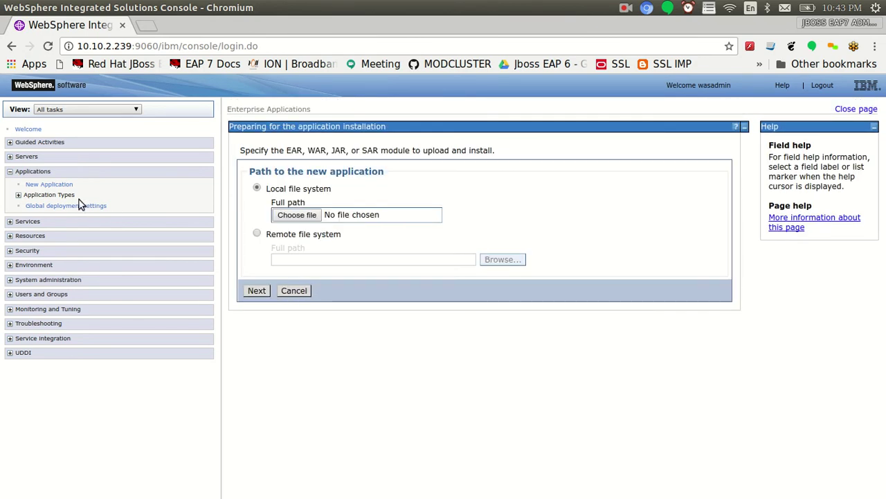
pyautogui.click(18, 195)
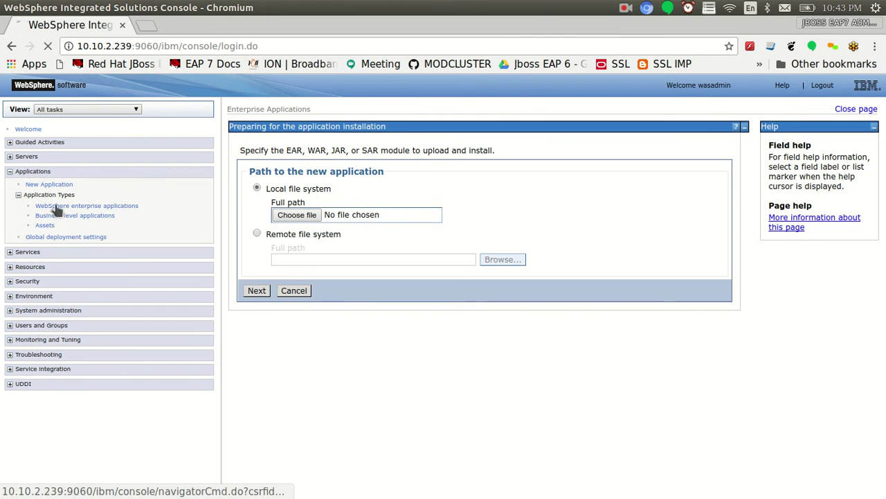
pyautogui.click(56, 208)
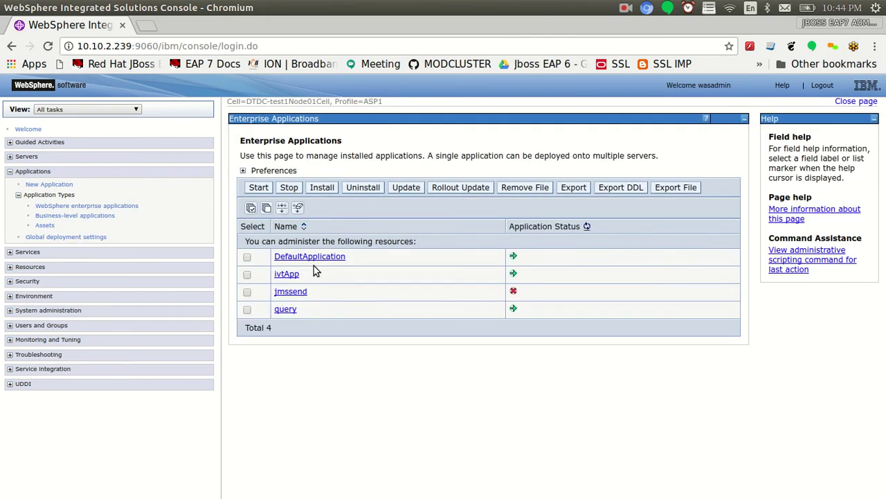
# Start the jmssend application and confirm its startup in the server log
pyautogui.click(248, 292)
pyautogui.click(259, 188)
pyautogui.hotkey('alt', 'Tab')
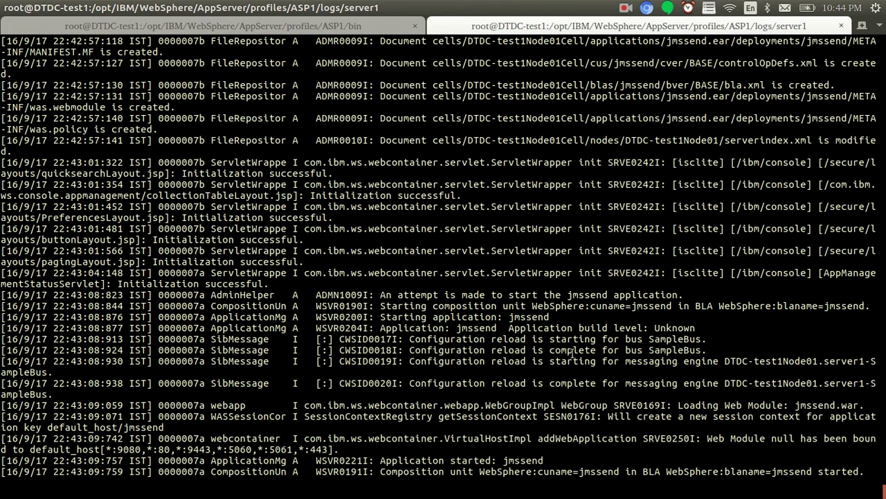
pyautogui.hotkey('alt', 'Tab')
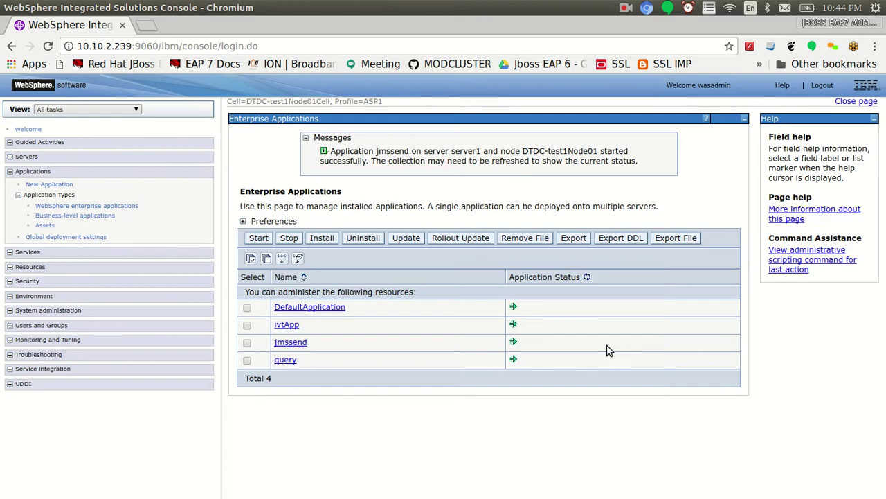
pyautogui.hotkey('alt', 'Tab')
pyautogui.hotkey('alt', 'Tab')
pyautogui.hotkey('alt', 'Tab')
pyautogui.hotkey('alt', 'Tab')
pyautogui.hotkey('alt', 'Tab')
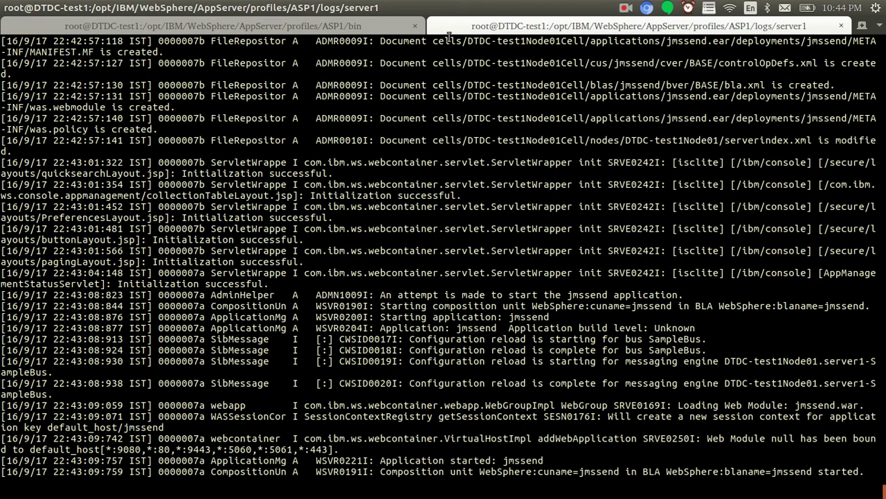
# In the logs folder, display AboutThisProfile.txt and pick out HTTP transport port 9080
pyautogui.click(348, 27)
pyautogui.write('cd')
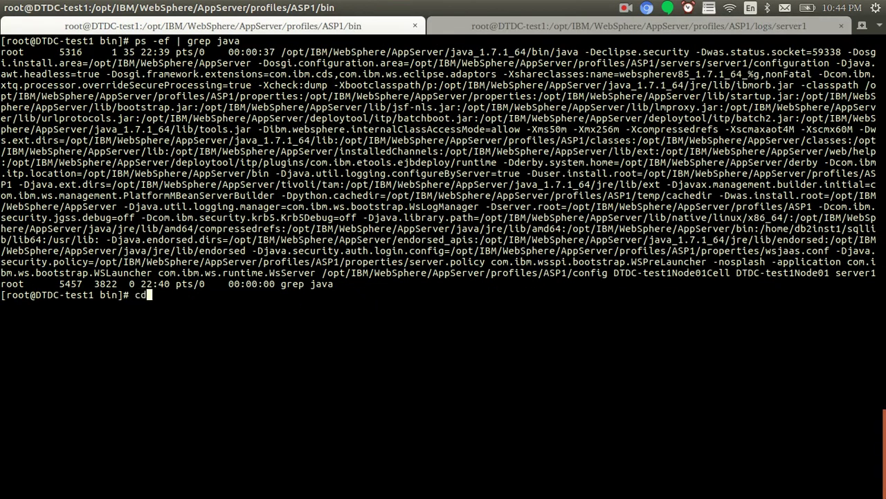
pyautogui.write(' ../l')
pyautogui.press('Tab')
pyautogui.press('Return')
pyautogui.write('ls')
pyautogui.press('Return')
pyautogui.write('cat Ab')
pyautogui.press('Tab')
pyautogui.press('Return')
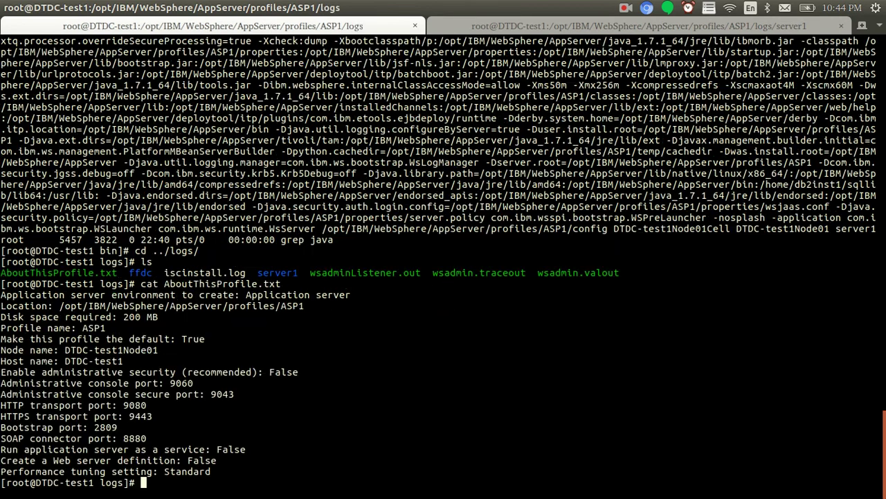
pyautogui.doubleClick(135, 405)
# Open a new Chromium tab and start entering the server's IP address
pyautogui.hotkey('alt', 'Tab')
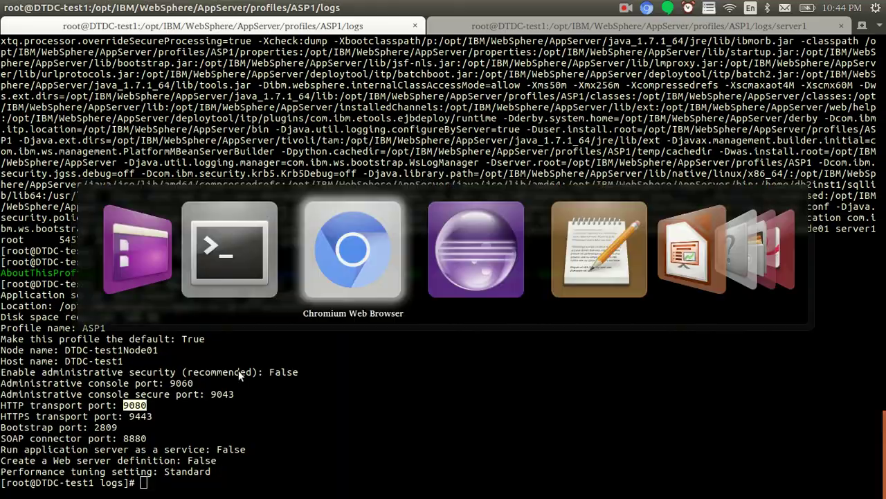
pyautogui.click(145, 25)
pyautogui.write('10.10.2')
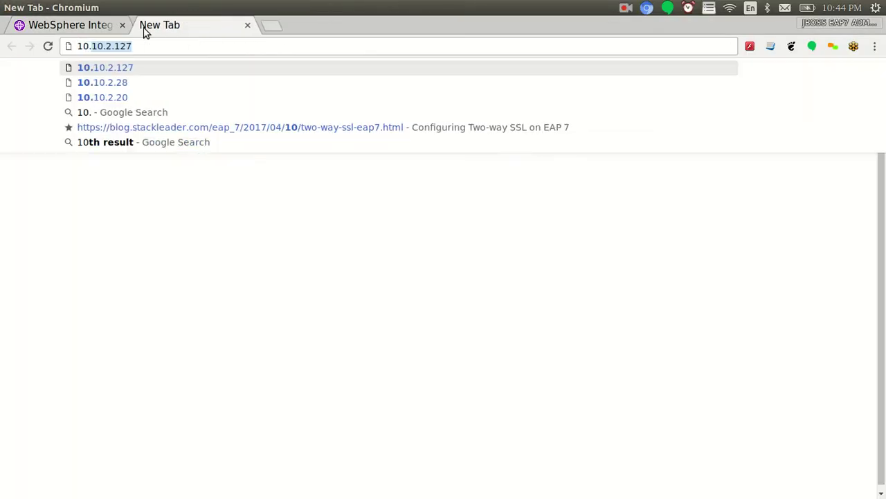
pyautogui.write('.23239')
# Correct the address to 10.10.2.239:9080/jmssend/jmssend and load the servlet page
pyautogui.press('BackSpace')
pyautogui.press('BackSpace')
pyautogui.press('BackSpace')
pyautogui.press('BackSpace')
pyautogui.write('39')
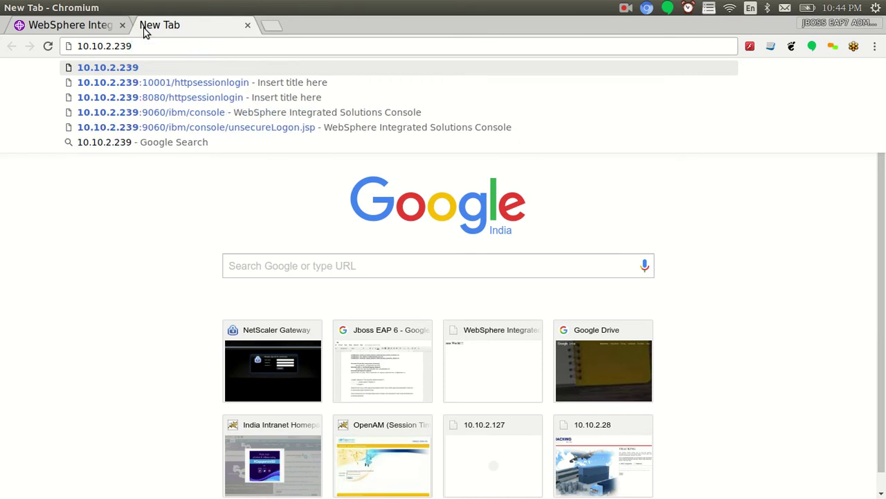
pyautogui.write(':9080/jmssend')
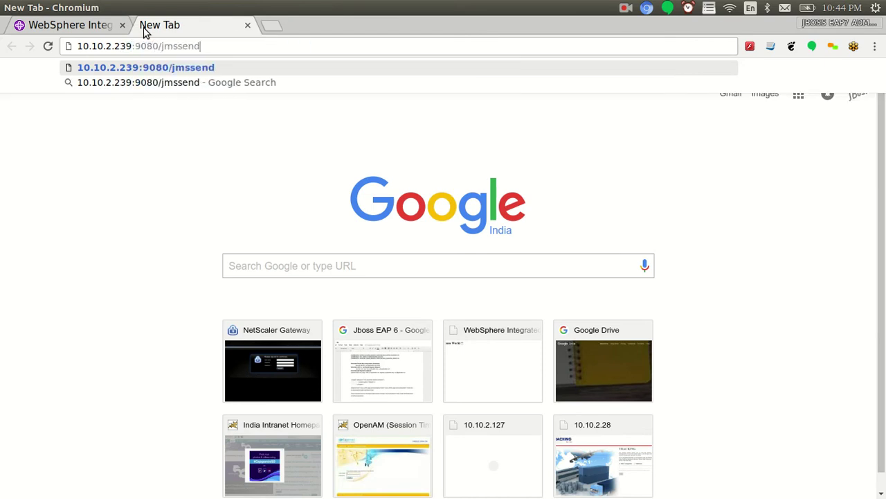
pyautogui.write('/jmssend')
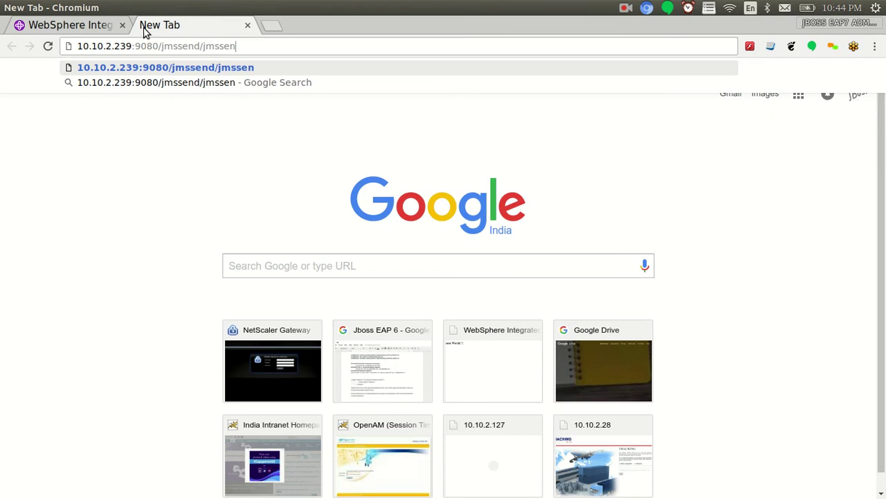
pyautogui.press('Return')
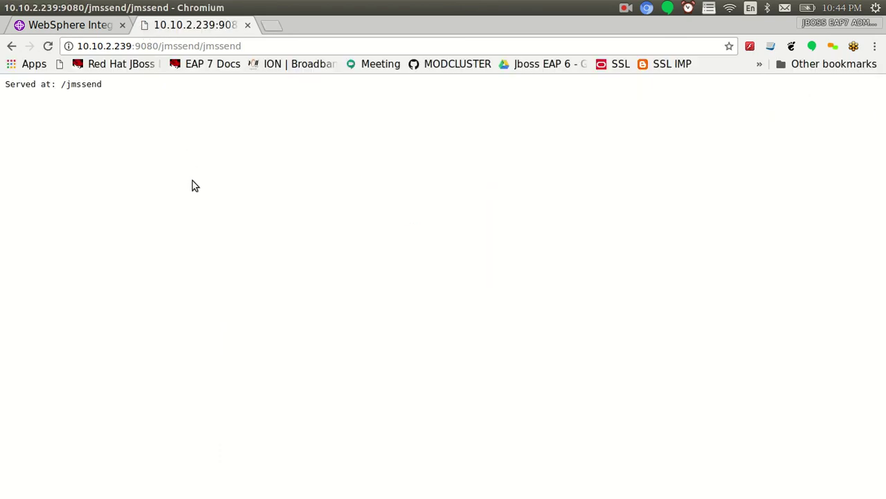
pyautogui.hotkey('alt', 'Tab')
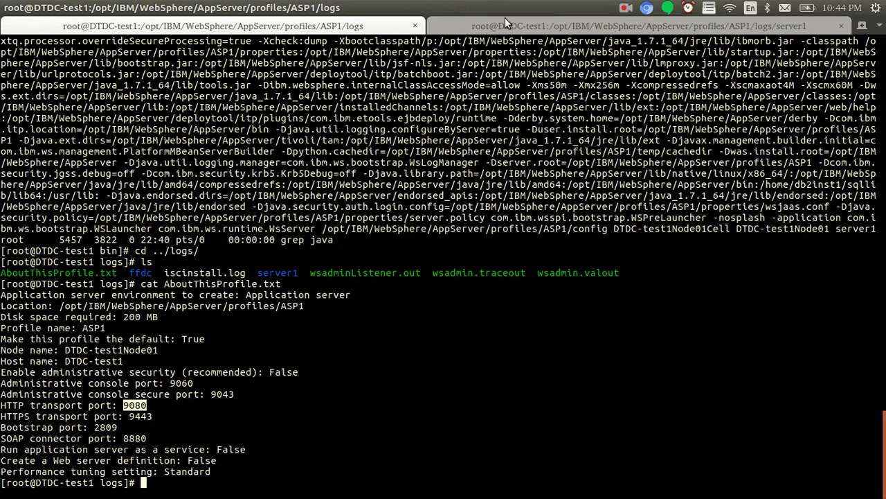
# In the server1 log, highlight HelloWorldQueue, the sent MessageID and the 'Welcome TO websphere' text
pyautogui.click(509, 25)
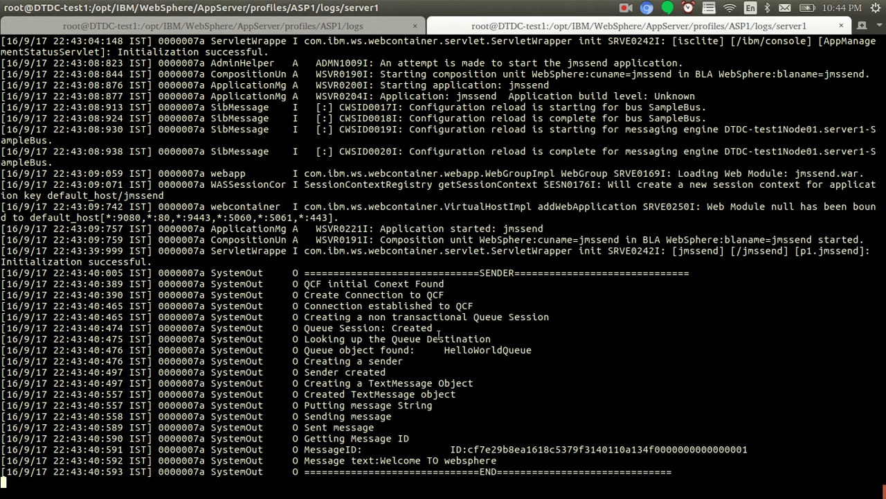
pyautogui.moveTo(339, 306); pyautogui.dragTo(532, 396)
pyautogui.click(532, 396)
pyautogui.moveTo(304, 350); pyautogui.dragTo(413, 350)
pyautogui.doubleClick(474, 350)
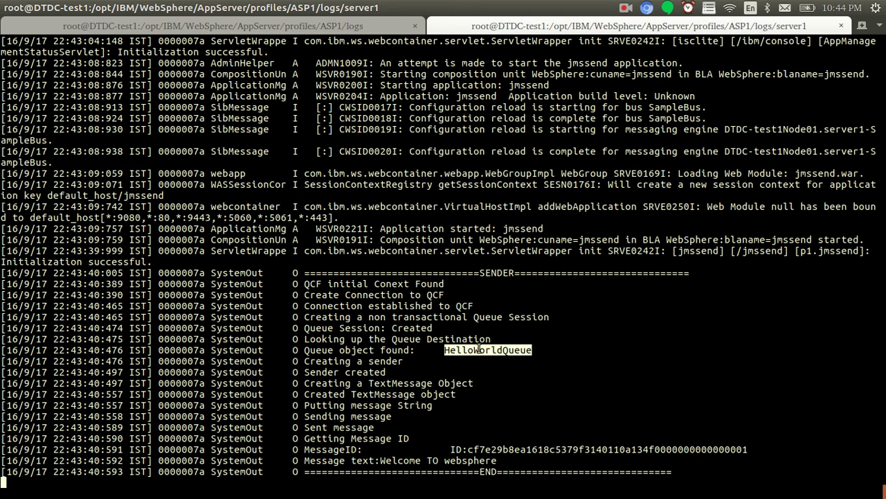
pyautogui.doubleClick(308, 449)
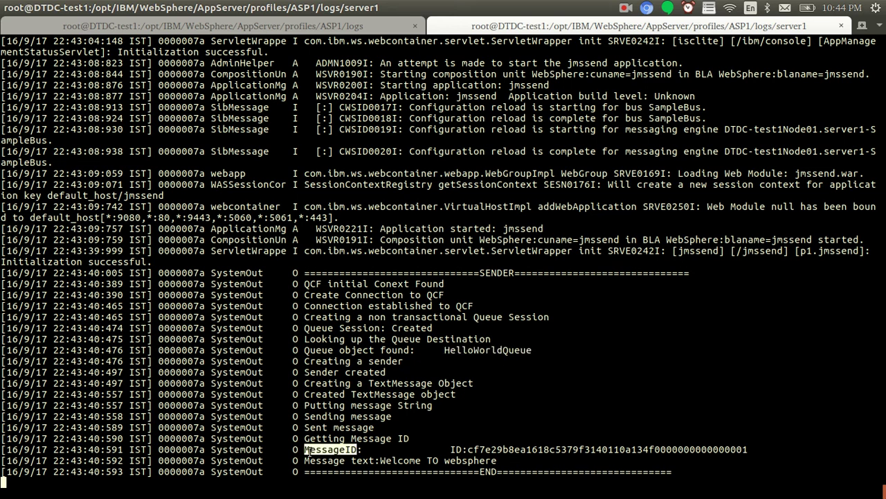
pyautogui.doubleClick(501, 449)
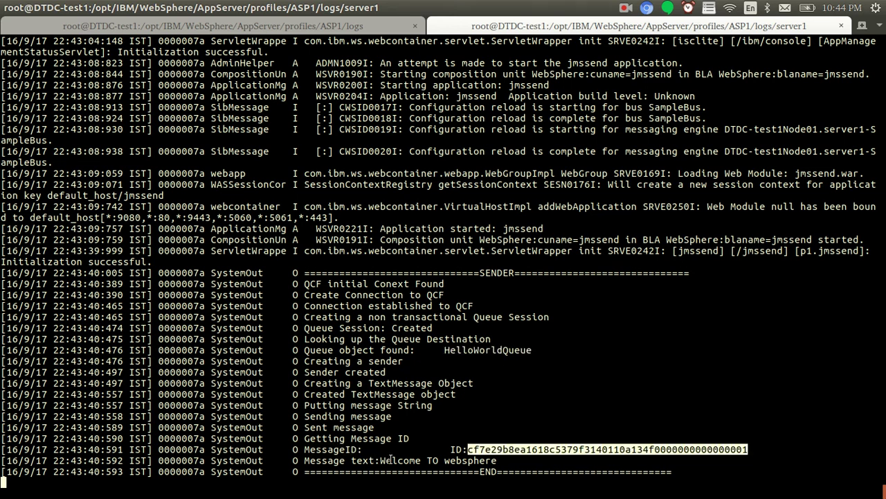
pyautogui.moveTo(382, 460); pyautogui.dragTo(493, 460)
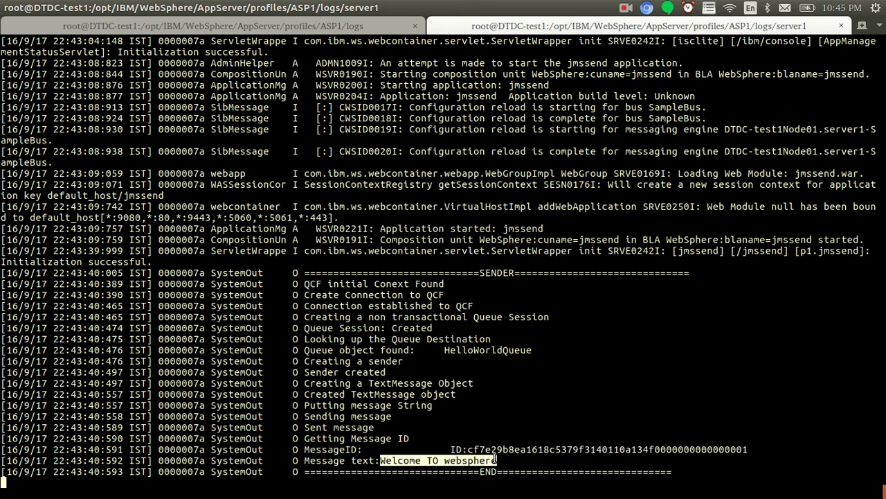
pyautogui.click(535, 416)
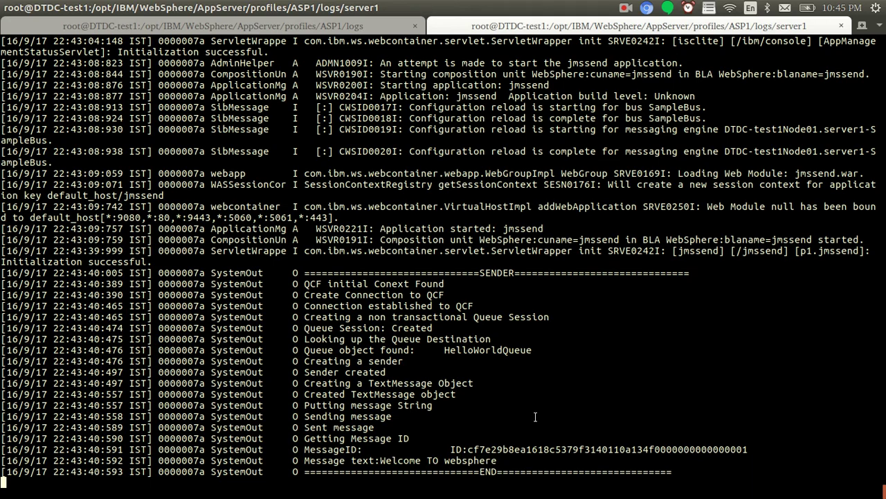
pyautogui.hotkey('alt', 'Tab')
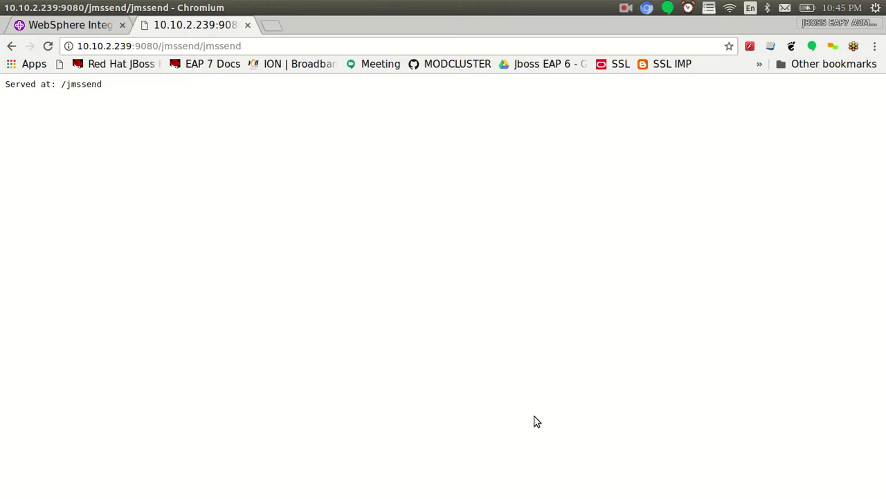
# Add spacing in the log and reload the jmssend page to send a second message
pyautogui.hotkey('alt', 'Tab')
pyautogui.press('Return')
pyautogui.press('Return')
pyautogui.press('Return')
pyautogui.press('Return')
pyautogui.press('Return')
pyautogui.press('Return')
pyautogui.press('Return')
pyautogui.press('Return')
pyautogui.press('Return')
pyautogui.press('Return')
pyautogui.press('Return')
pyautogui.press('Return')
pyautogui.press('Return')
pyautogui.press('Return')
pyautogui.press('Return')
pyautogui.press('Return')
pyautogui.hotkey('alt', 'Tab')
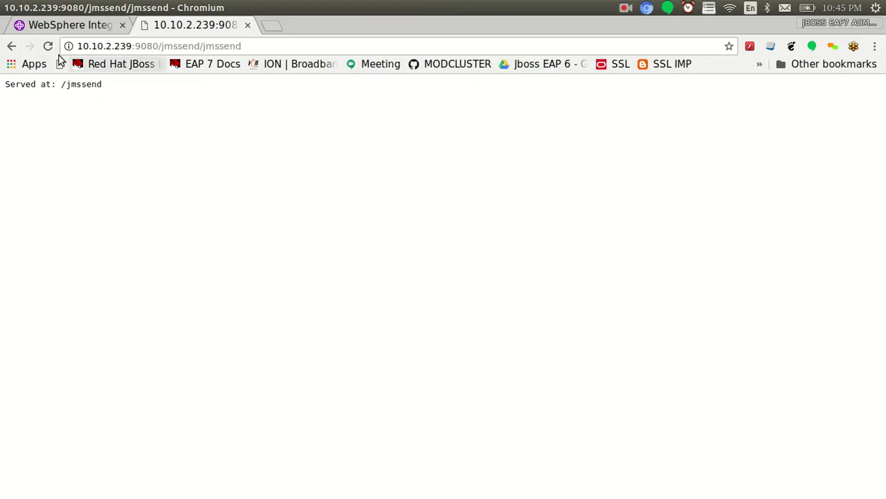
pyautogui.click(48, 46)
pyautogui.hotkey('alt', 'Tab')
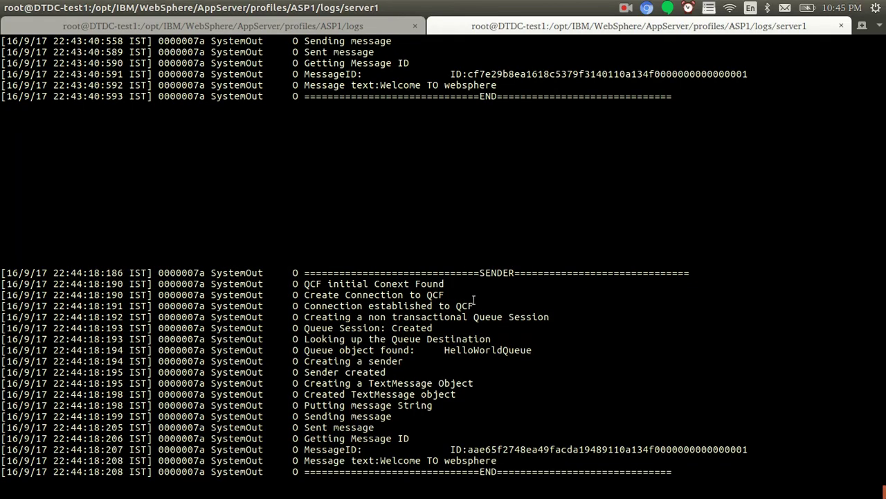
# Highlight the new message's ID and text, then compare it with the first message ID
pyautogui.doubleClick(491, 274)
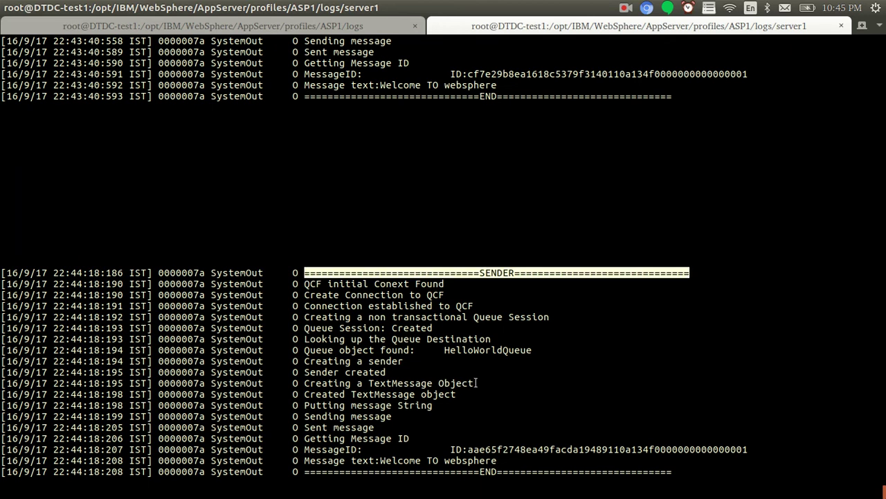
pyautogui.doubleClick(499, 449)
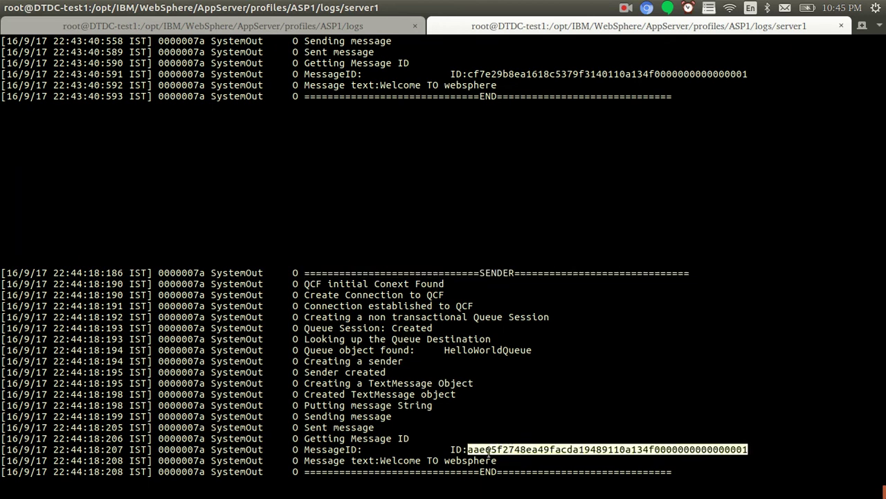
pyautogui.moveTo(374, 460); pyautogui.dragTo(500, 460)
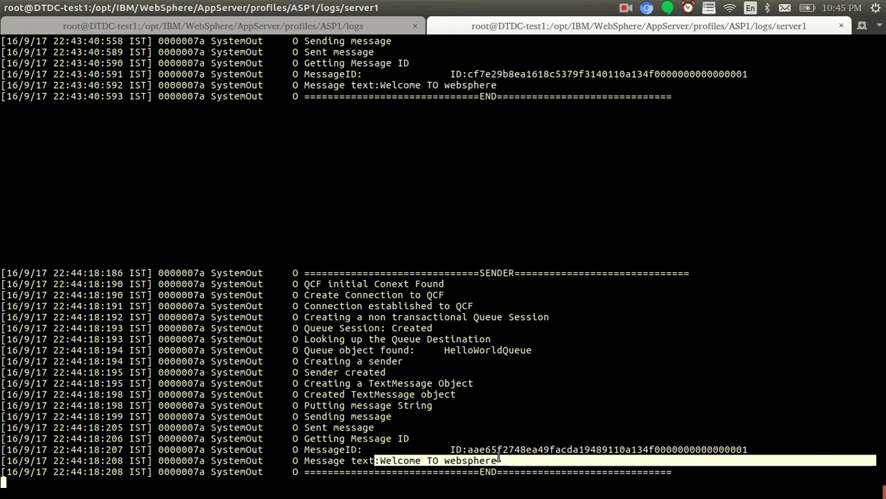
pyautogui.doubleClick(496, 449)
pyautogui.click(533, 415)
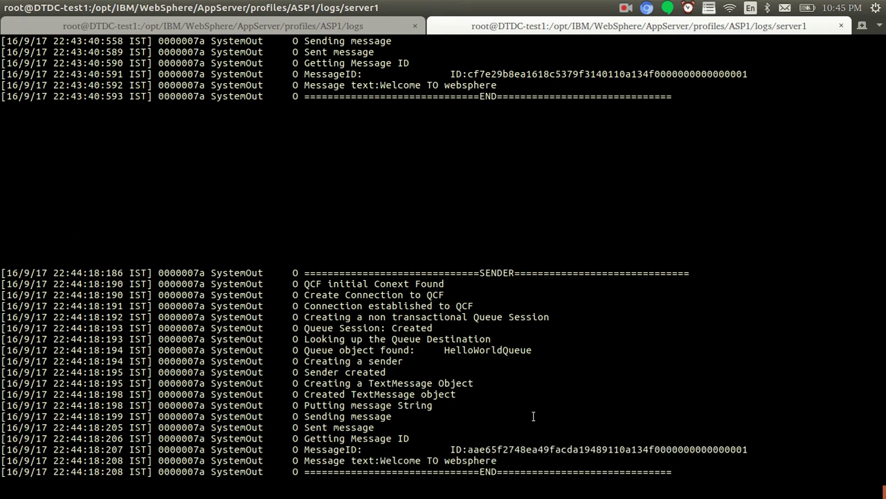
pyautogui.doubleClick(541, 73)
pyautogui.click(510, 450)
# Open jmsreceive.java from jmsreceive > src > p1 in Eclipse's Package Explorer
pyautogui.doubleClick(491, 350)
pyautogui.hotkey('alt', 'Tab')
pyautogui.hotkey('alt', 'Tab')
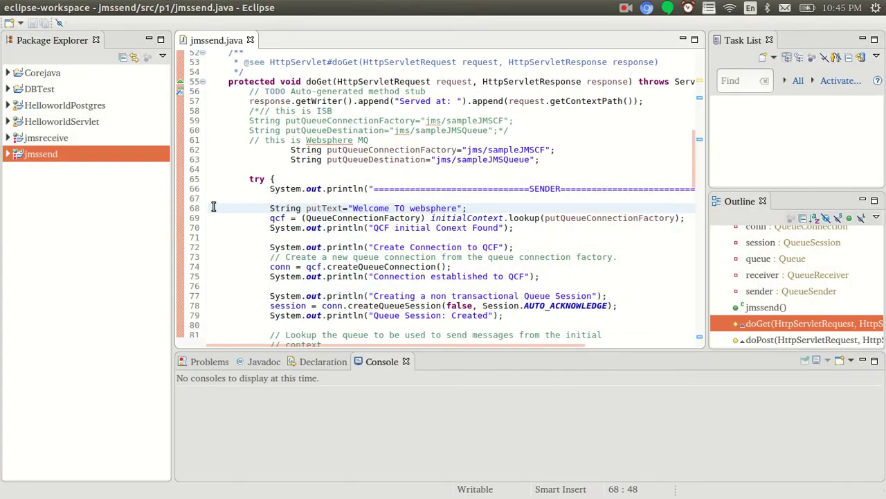
pyautogui.click(8, 138)
pyautogui.click(18, 153)
pyautogui.click(27, 170)
pyautogui.click(37, 186)
pyautogui.doubleClick(39, 188)
pyautogui.click(37, 187)
# Review the sampleJMSCF factory and sampleJMSQueue names, then scroll through the receiver code
pyautogui.moveTo(694, 99); pyautogui.dragTo(697, 151)
pyautogui.scroll(-2, 632, 200)
pyautogui.doubleClick(478, 251)
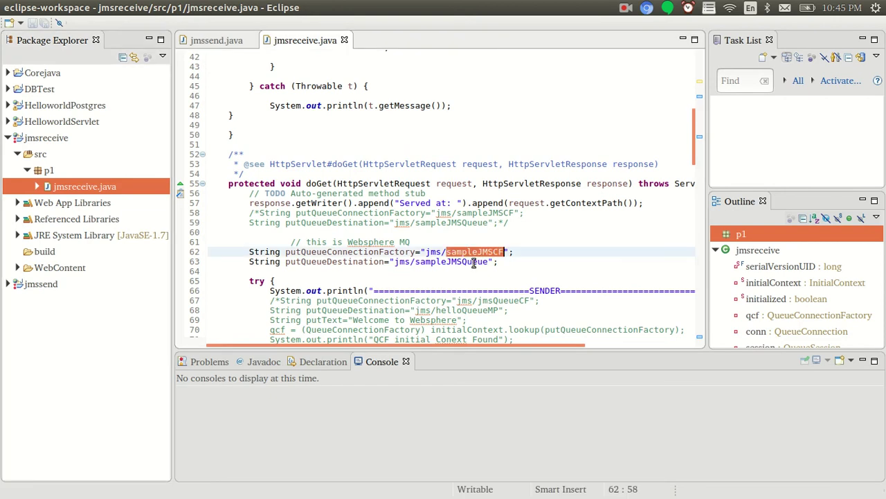
pyautogui.doubleClick(469, 261)
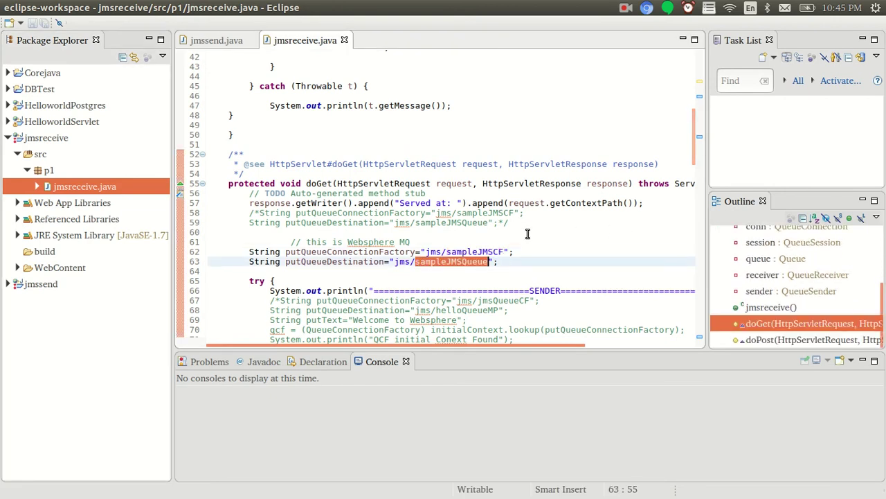
pyautogui.scroll(-7, 689, 220)
pyautogui.scroll(-20, 690, 221)
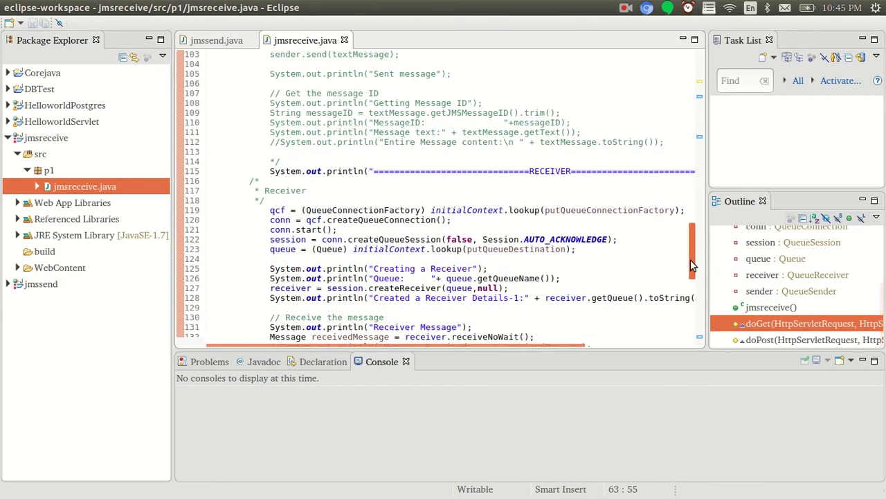
pyautogui.scroll(-2, 693, 302)
pyautogui.moveTo(693, 302); pyautogui.dragTo(694, 58)
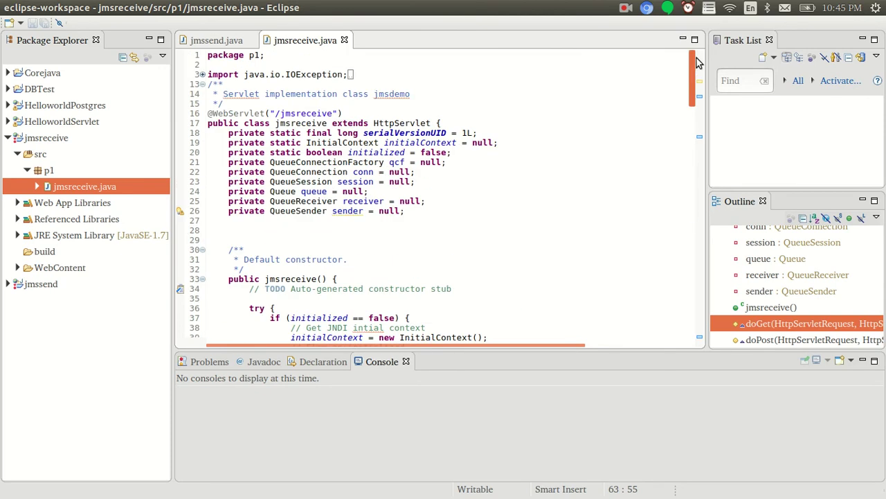
# Export the jmsreceive project as a WAR file into Documents/Websphere/JMS, beside jmssend.war
pyautogui.click(26, 137)
pyautogui.rightClick(27, 137)
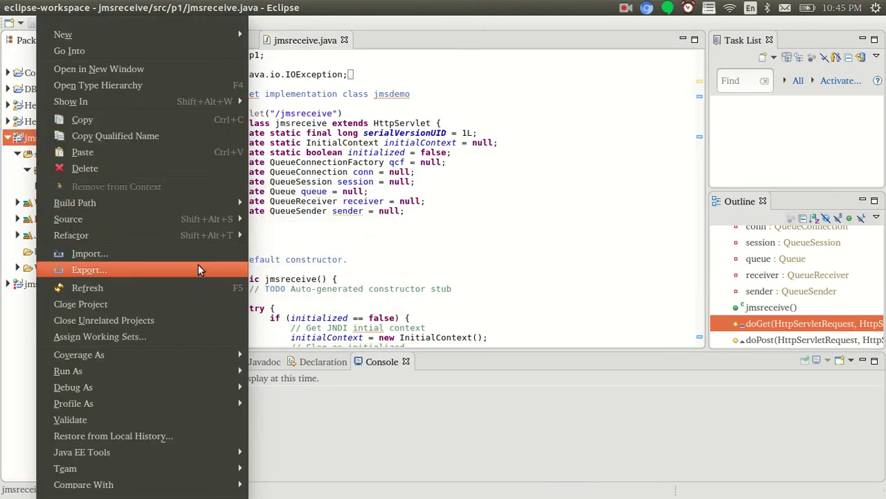
pyautogui.click(89, 270)
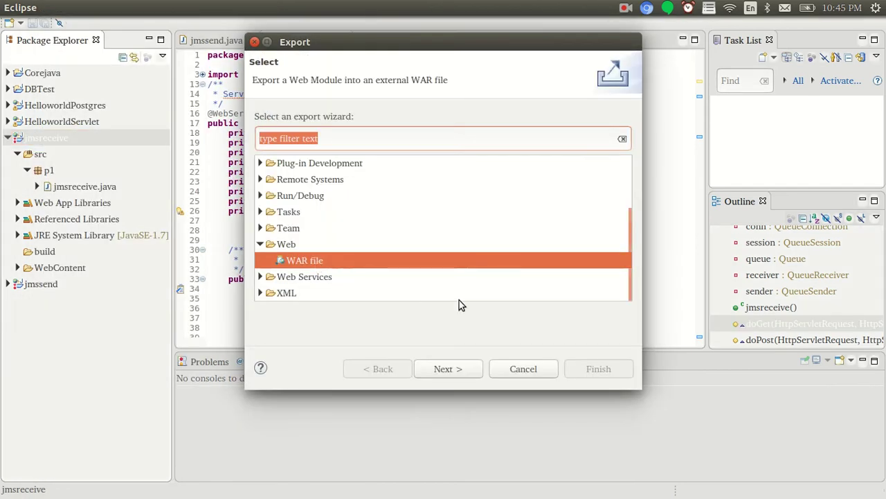
pyautogui.click(468, 365)
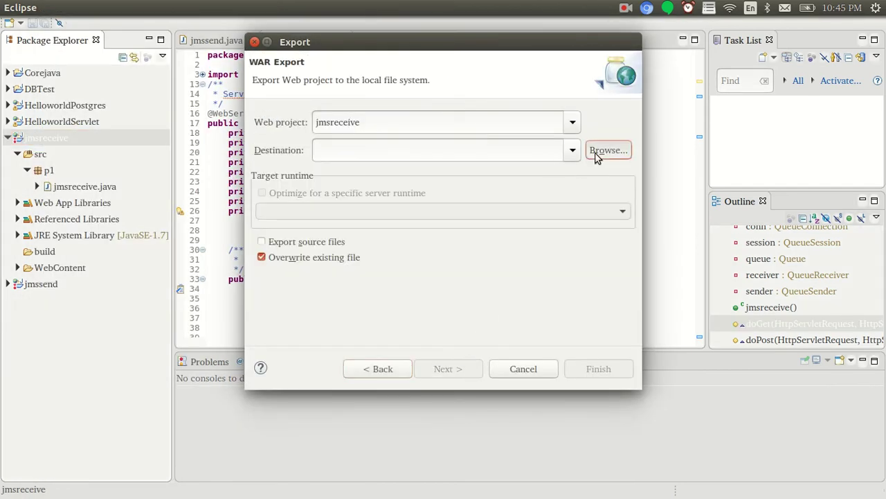
pyautogui.click(604, 151)
pyautogui.click(97, 125)
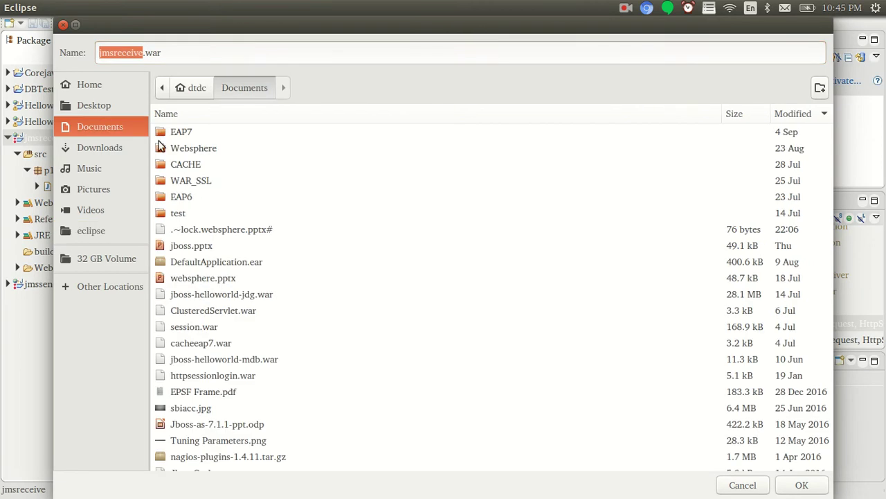
pyautogui.doubleClick(182, 149)
pyautogui.click(179, 133)
pyautogui.doubleClick(179, 134)
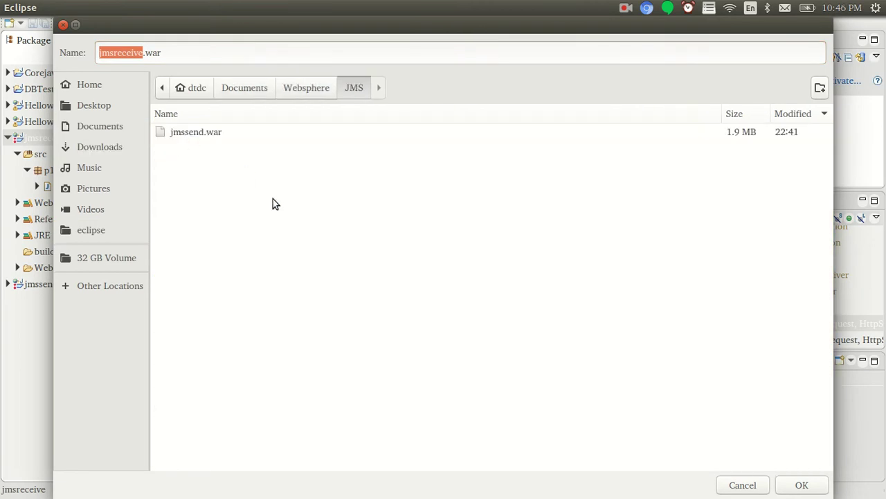
pyautogui.click(800, 484)
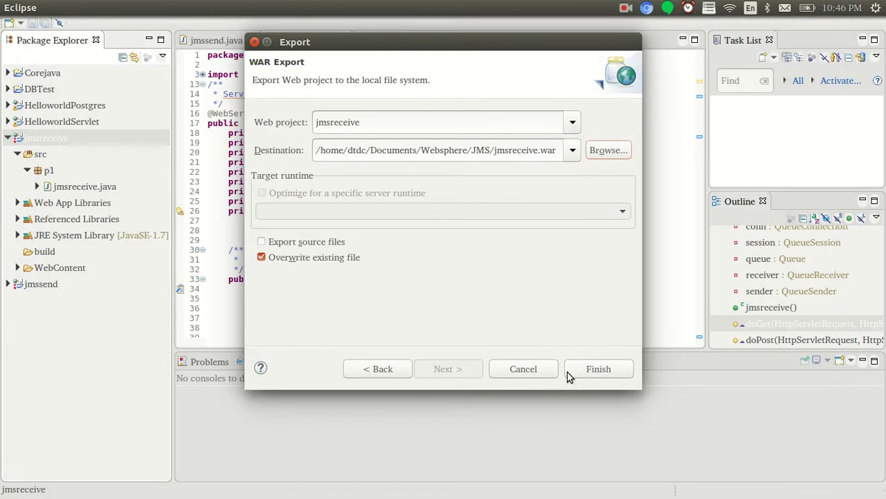
pyautogui.click(593, 370)
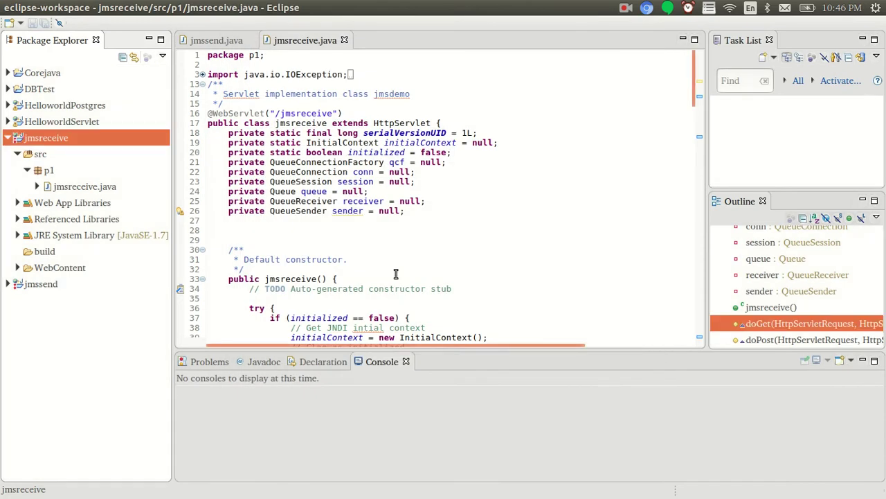
# In the console, go to Service Integration > Buses > SampleBus destinations and open HelloWorldQueue
pyautogui.hotkey('alt', 'Tab')
pyautogui.hotkey('alt', 'Tab')
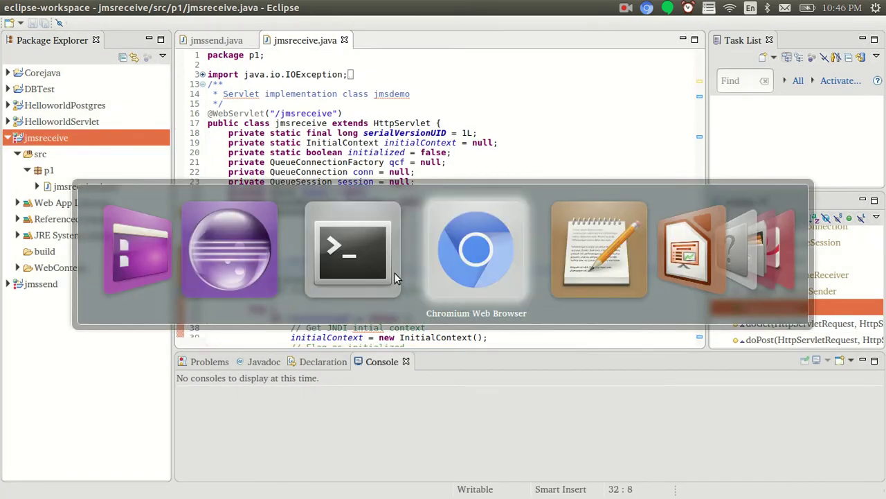
pyautogui.click(78, 27)
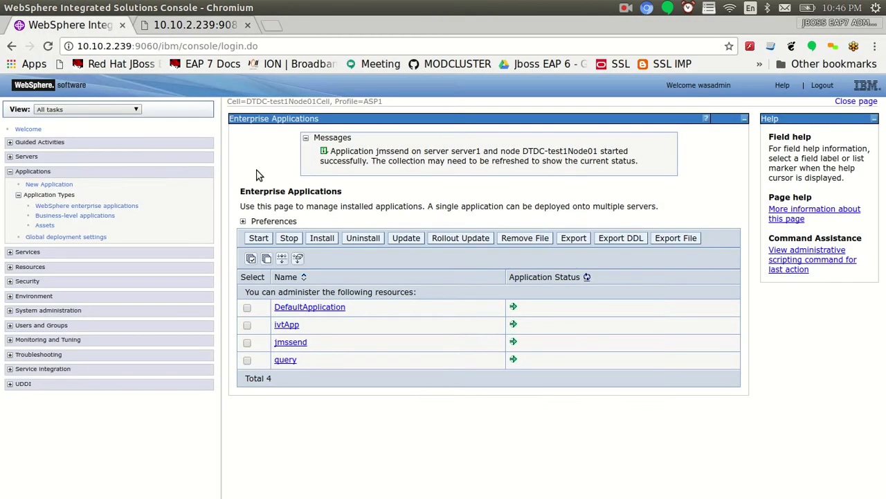
pyautogui.click(10, 369)
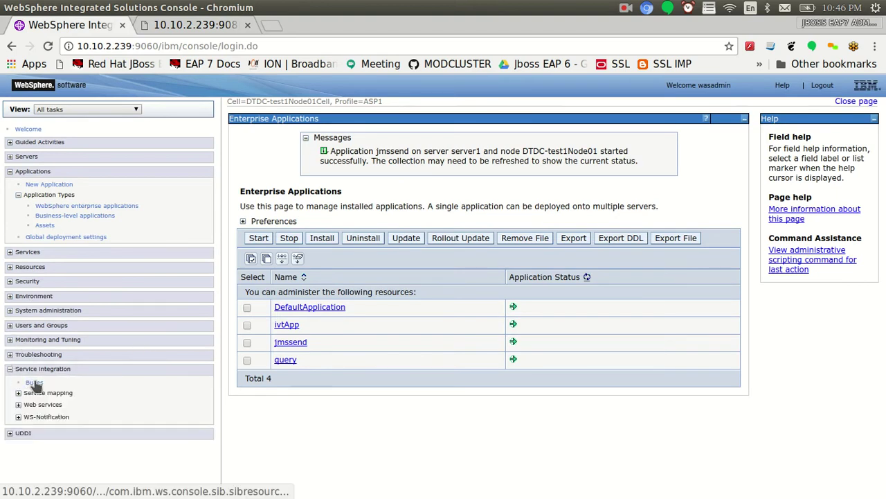
pyautogui.click(34, 382)
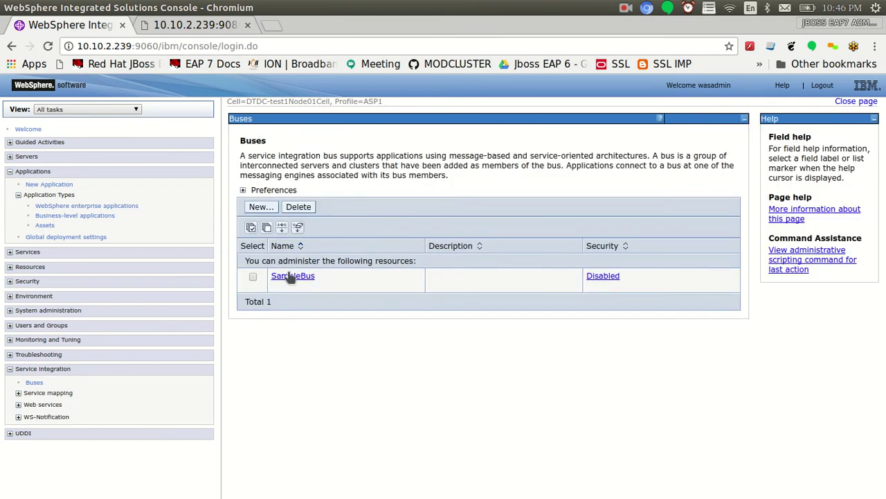
pyautogui.click(290, 277)
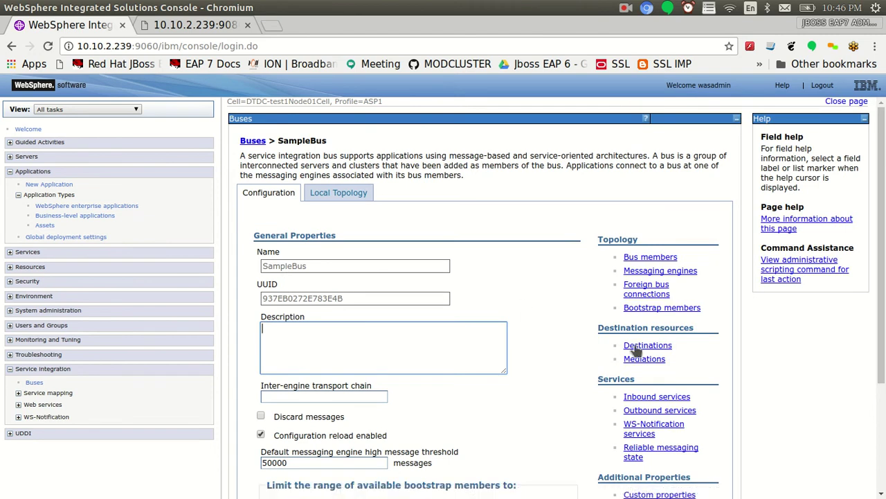
pyautogui.click(642, 350)
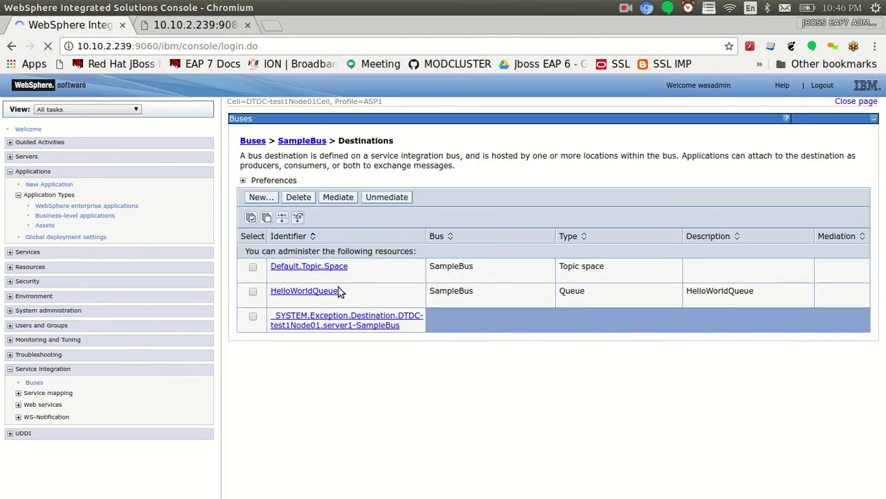
pyautogui.click(312, 295)
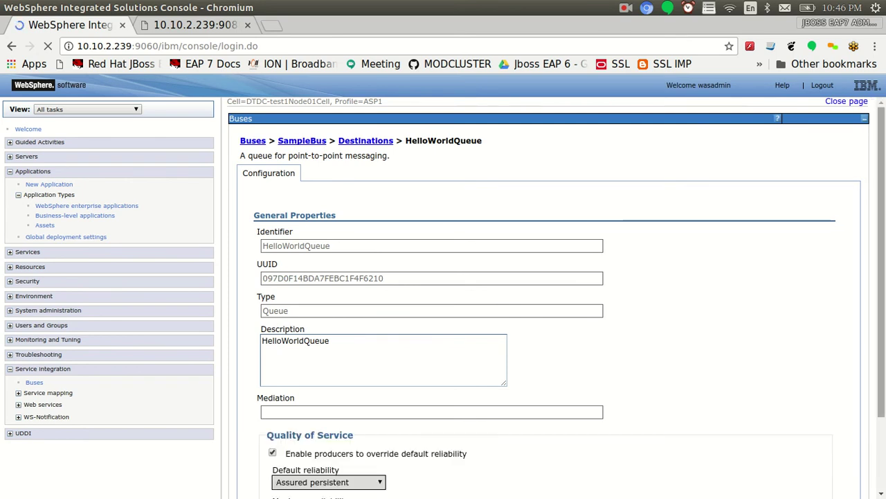
# Check HelloWorldQueue's queue points for a depth of 2, glancing at the jmssend tab
pyautogui.scroll(-3, 851, 277)
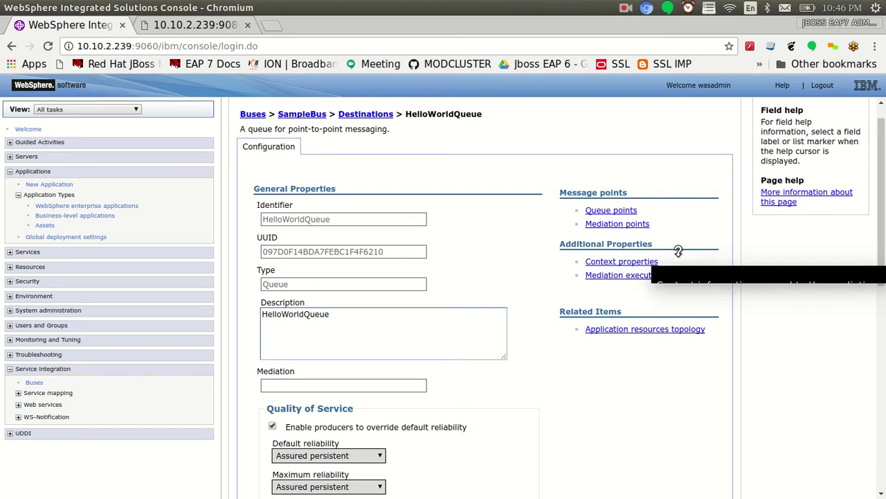
pyautogui.click(600, 212)
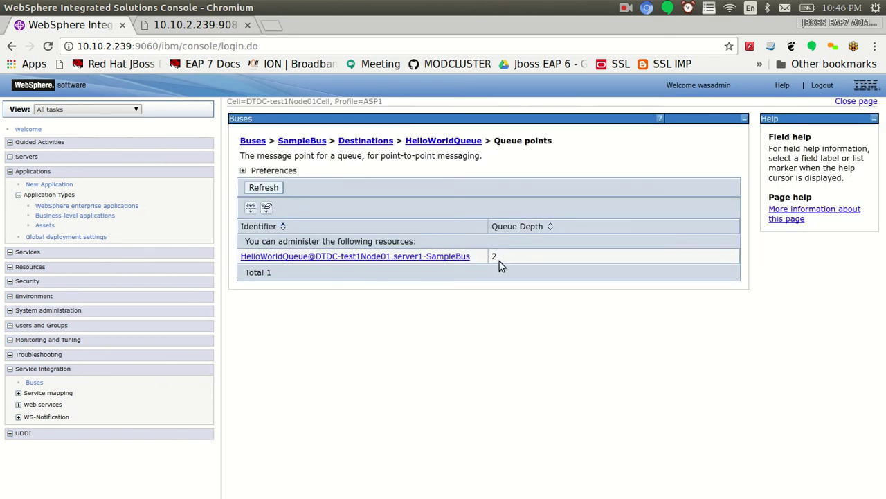
pyautogui.moveTo(499, 256); pyautogui.dragTo(493, 257)
pyautogui.click(210, 29)
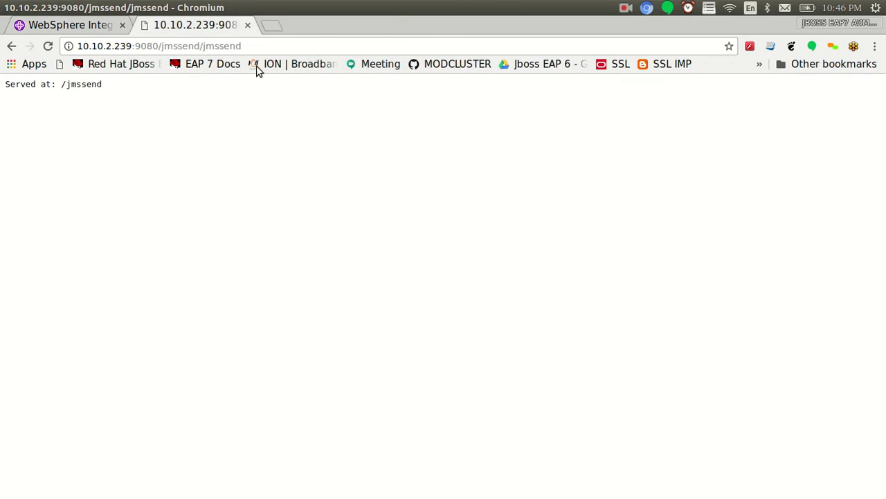
pyautogui.click(85, 28)
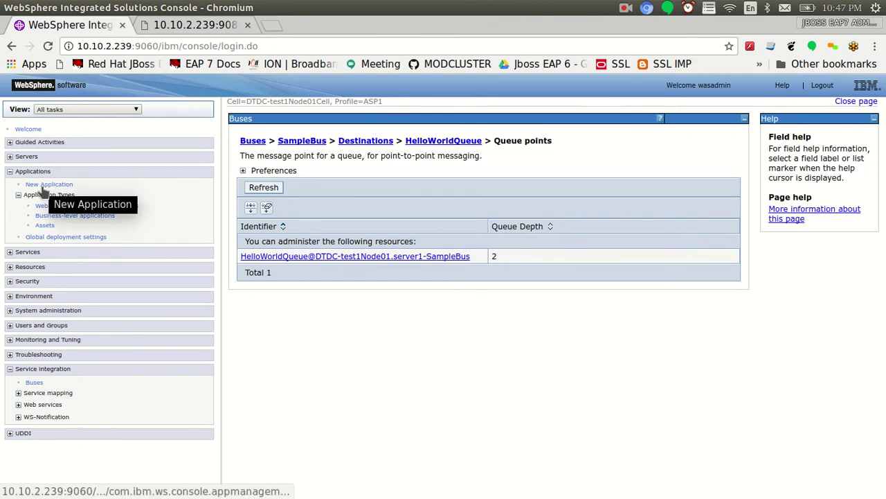
# Start a new enterprise application install and upload the local file jmsreceive.war
pyautogui.click(48, 206)
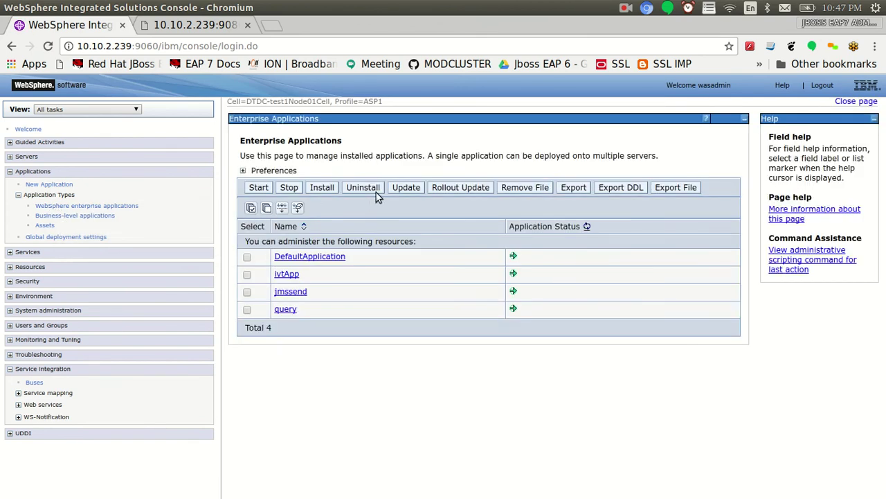
pyautogui.click(323, 187)
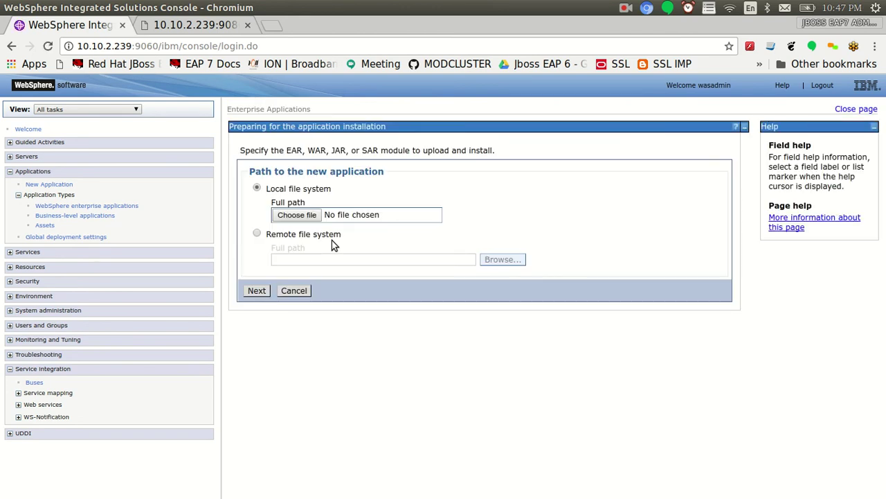
pyautogui.click(301, 223)
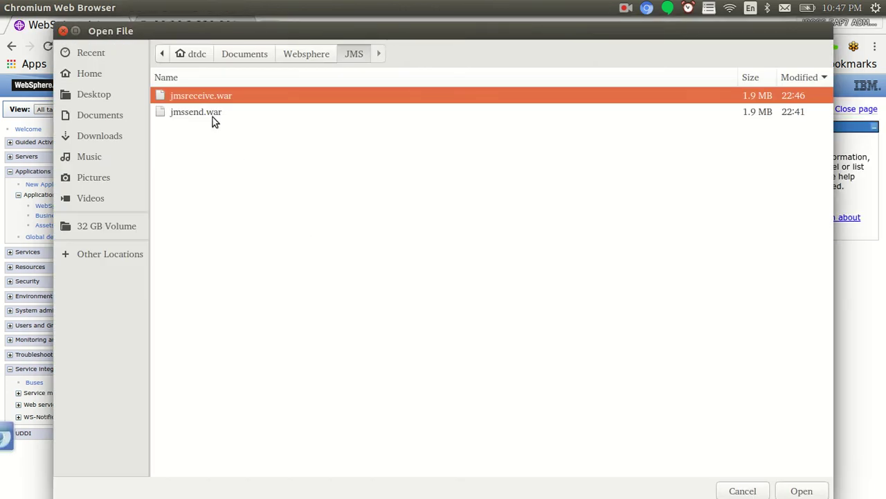
pyautogui.doubleClick(211, 97)
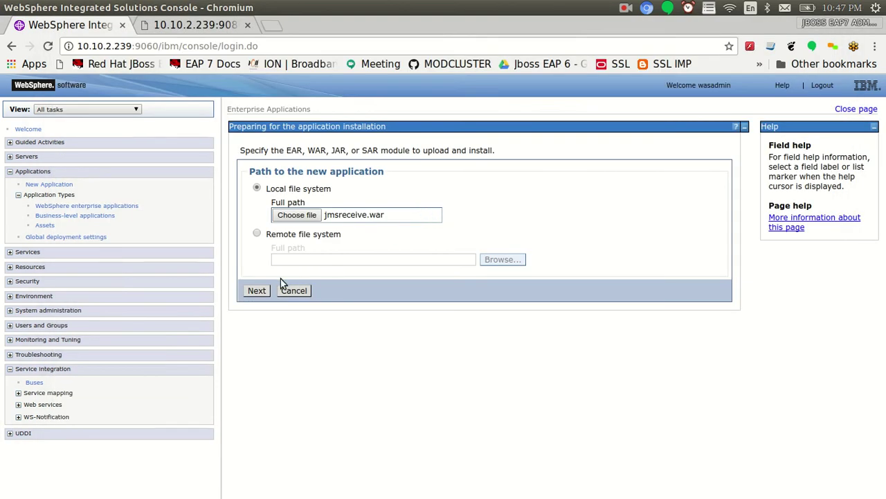
pyautogui.click(257, 291)
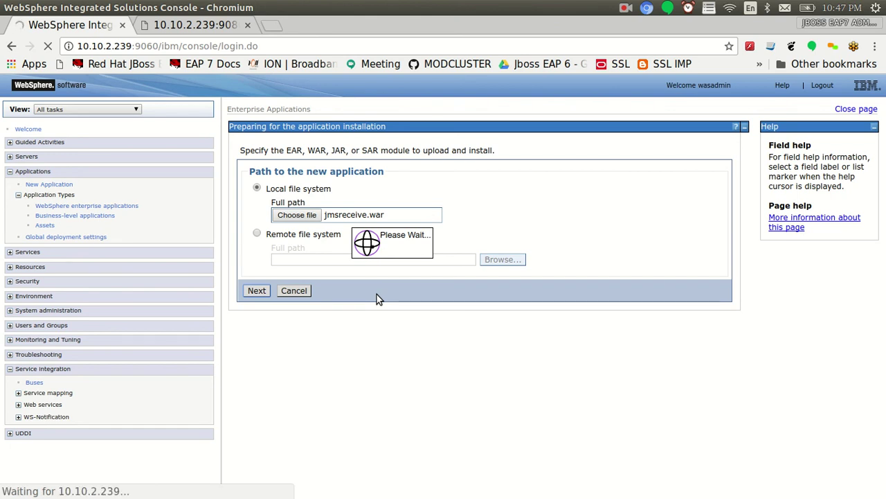
# Trim the application name to jmsreceive and advance the install to module mapping
pyautogui.hotkey('alt', 'Tab')
pyautogui.hotkey('alt', 'Tab')
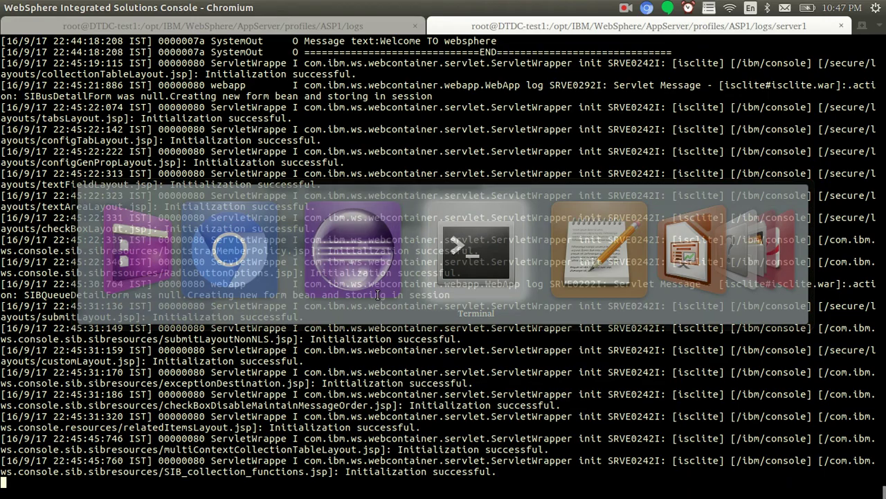
pyautogui.hotkey('alt', 'Tab')
pyautogui.click(302, 245)
pyautogui.click(435, 311)
pyautogui.press('BackSpace')
pyautogui.press('BackSpace')
pyautogui.press('BackSpace')
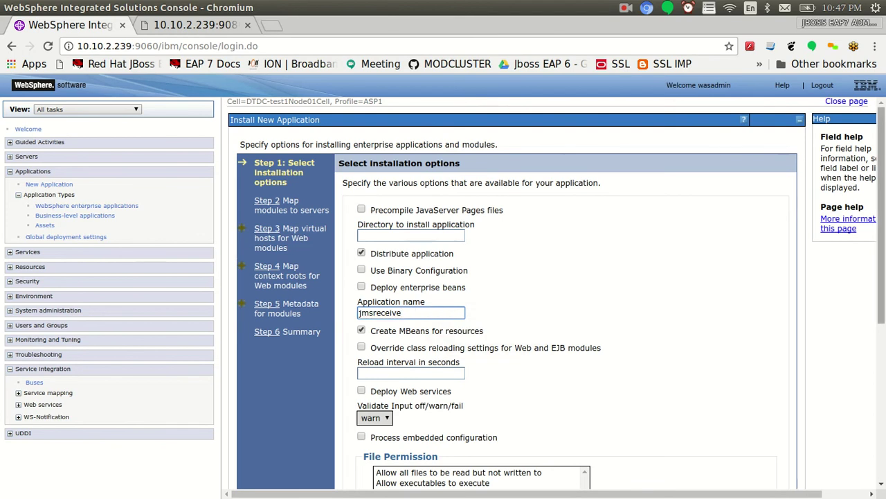
pyautogui.scroll(-4, 437, 313)
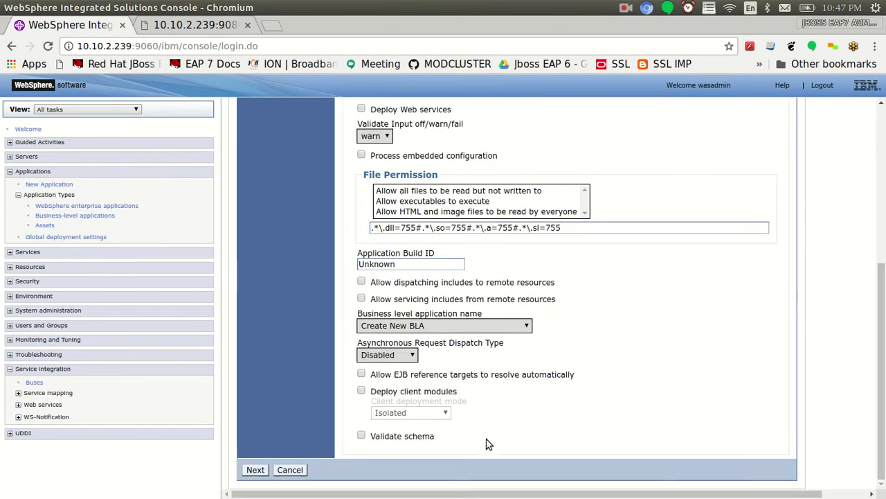
pyautogui.click(255, 470)
# Copy the first sender's MessageID from the server log into gedit below the JNDI line
pyautogui.hotkey('alt', 'Tab')
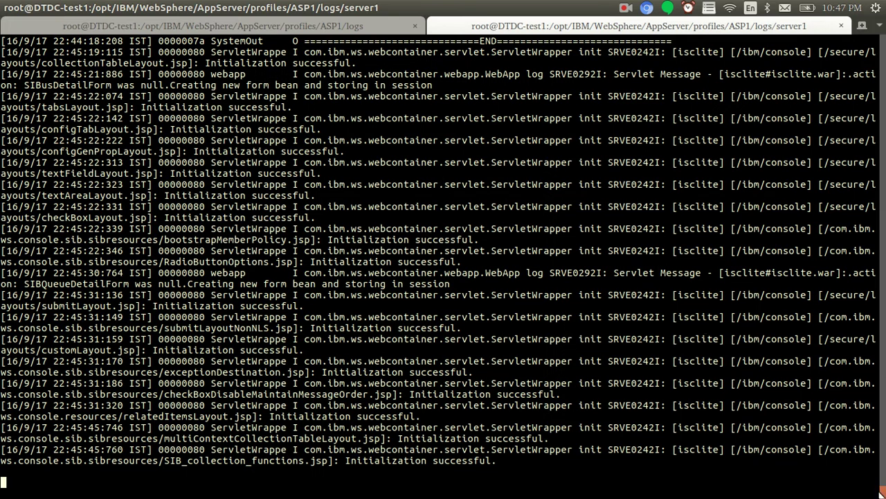
pyautogui.scroll(15, 638, 383)
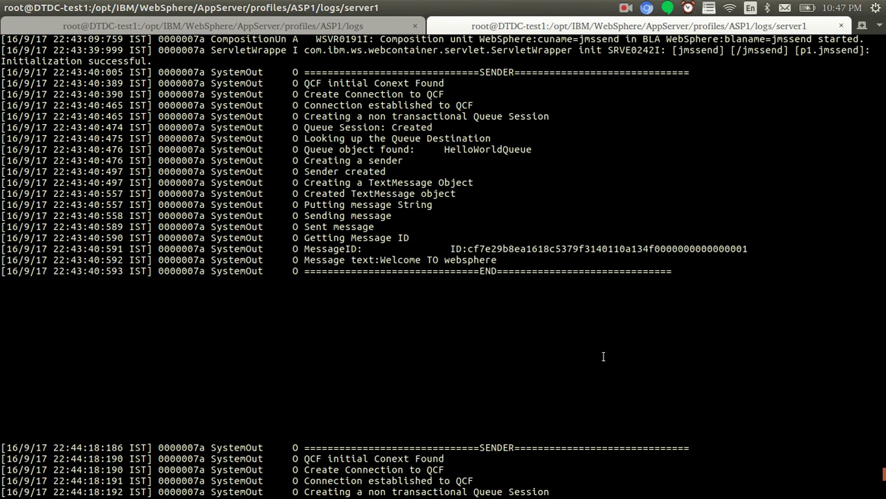
pyautogui.moveTo(306, 250); pyautogui.dragTo(745, 252)
pyautogui.rightClick(748, 248)
pyautogui.click(758, 272)
pyautogui.hotkey('alt', 'Tab')
pyautogui.click(242, 282)
pyautogui.press('Return')
pyautogui.press('Return')
pyautogui.press('Return')
pyautogui.press('Return')
pyautogui.hotkey('ctrl', 'v')
# Copy the second sender's MessageID into gedit under the first, then return to the console
pyautogui.hotkey('alt', 'Tab')
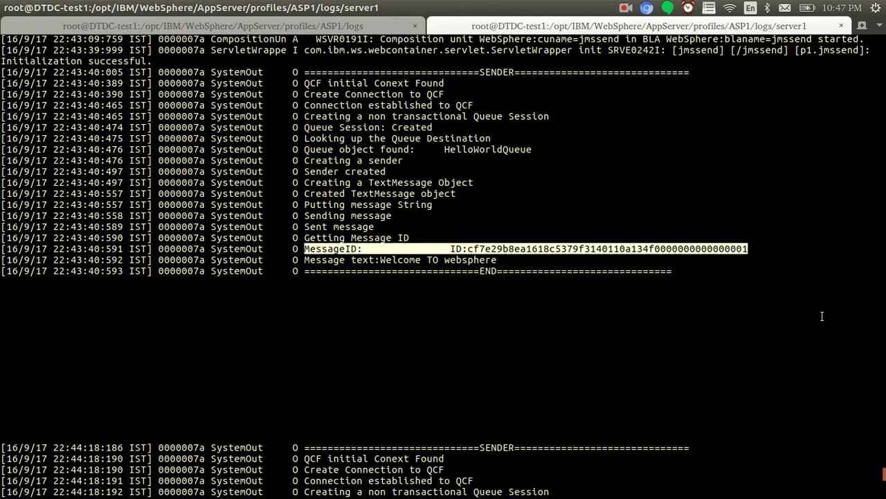
pyautogui.scroll(-10, 347, 280)
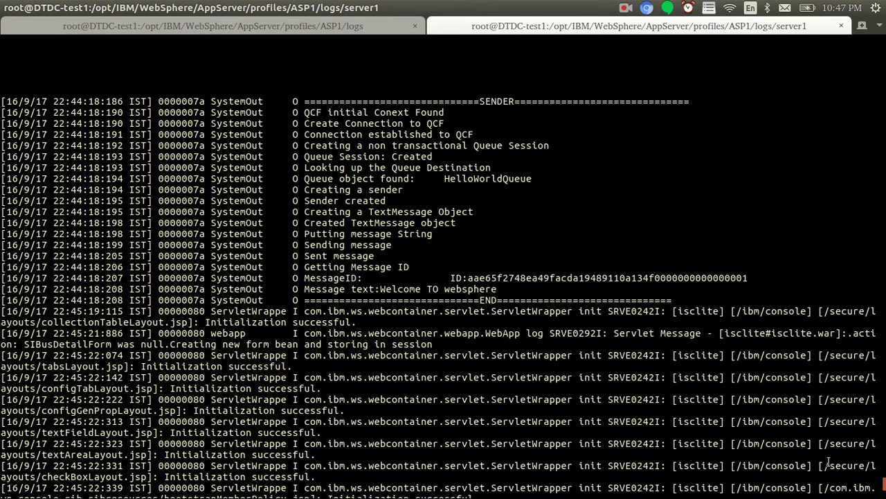
pyautogui.moveTo(307, 277); pyautogui.dragTo(751, 278)
pyautogui.rightClick(753, 279)
pyautogui.click(770, 305)
pyautogui.hotkey('alt', 'Tab')
pyautogui.press('Return')
pyautogui.press('Return')
pyautogui.hotkey('ctrl', 'v')
pyautogui.press('Return')
pyautogui.press('Return')
pyautogui.hotkey('alt', 'Tab')
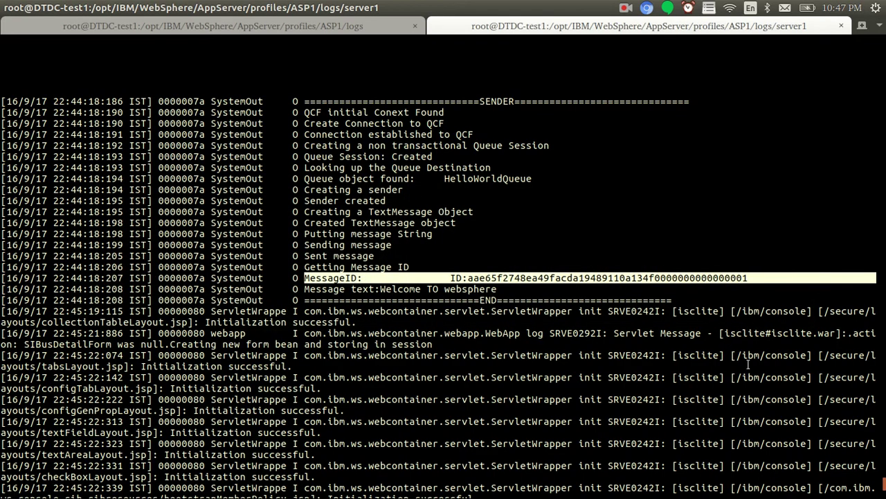
pyautogui.hotkey('alt', 'Tab')
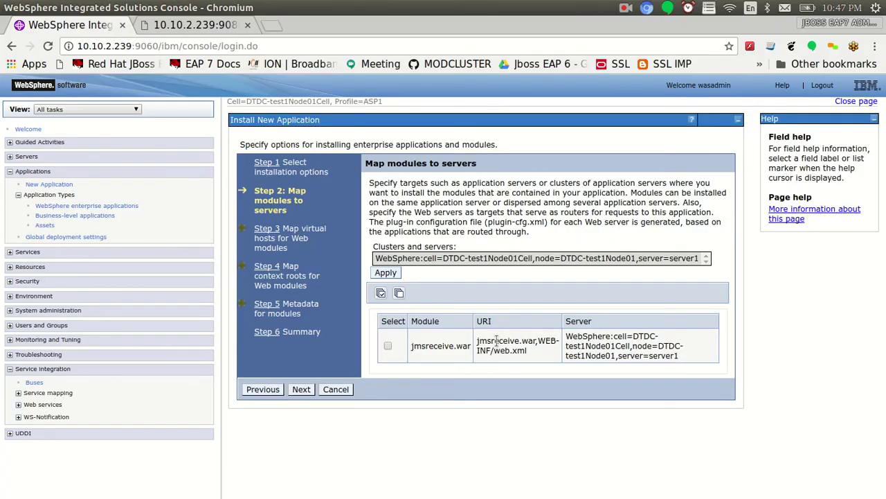
# Map the jmsreceive.war module to server1 and continue past virtual host mapping
pyautogui.click(389, 345)
pyautogui.click(433, 258)
pyautogui.click(386, 272)
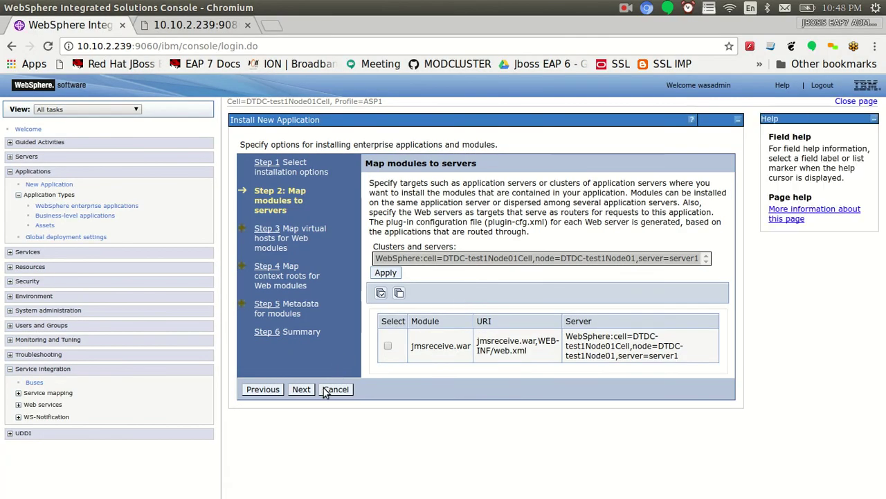
pyautogui.click(306, 388)
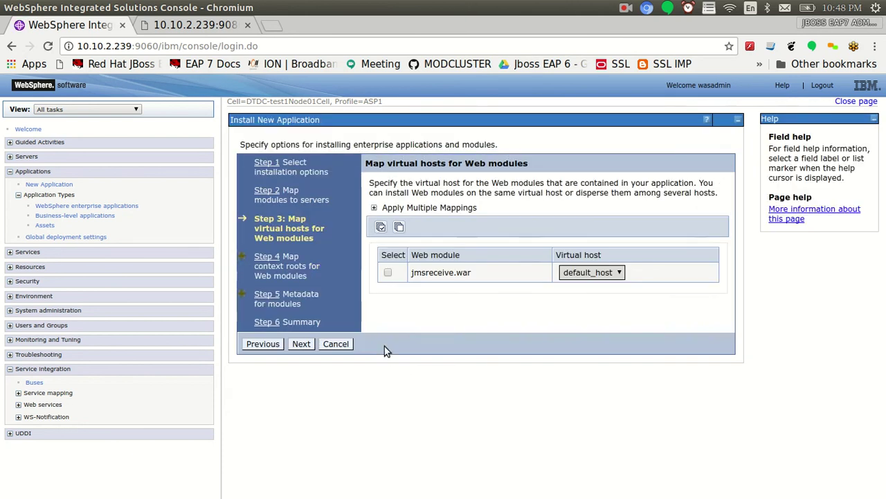
pyautogui.click(301, 344)
# Set the context root to /jmsreceive and mark the module metadata-complete
pyautogui.click(620, 216)
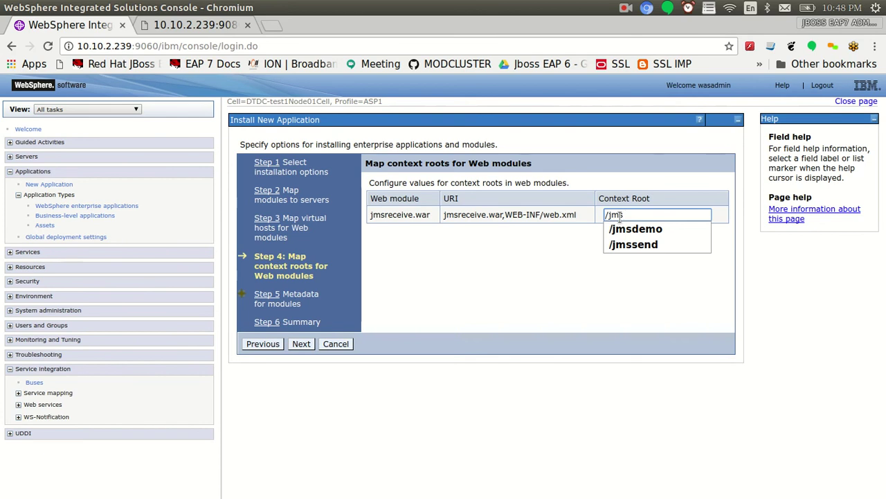
pyautogui.write('eceive')
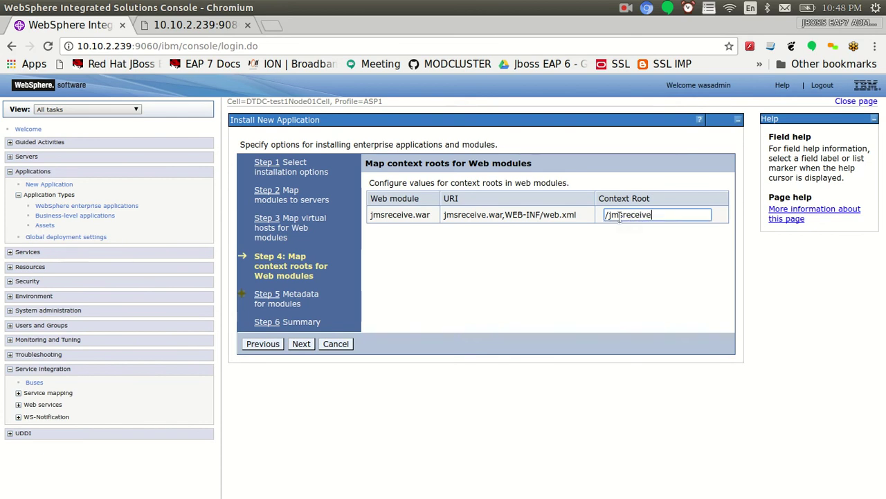
pyautogui.click(302, 344)
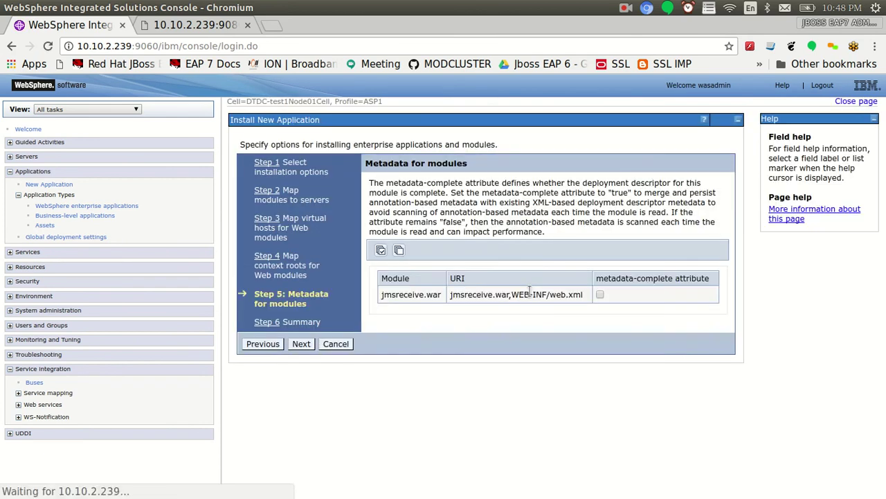
pyautogui.click(600, 294)
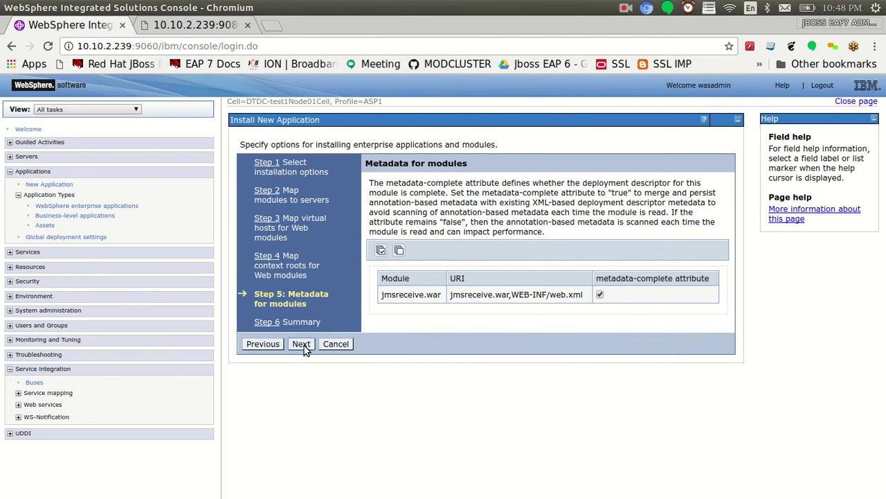
pyautogui.click(302, 344)
# Finish the jmsreceive installation and review the pending changes, checking the server log
pyautogui.scroll(-3, 326, 398)
pyautogui.click(303, 479)
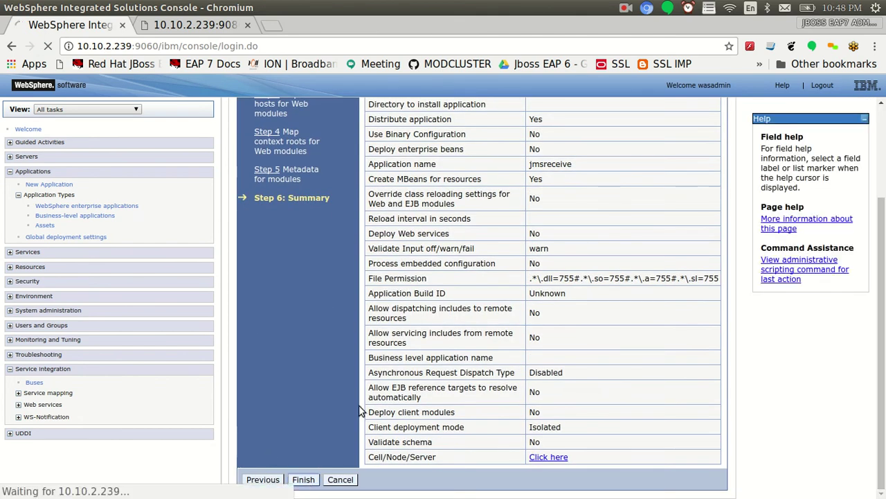
pyautogui.hotkey('alt', 'Tab')
pyautogui.hotkey('alt', 'Tab')
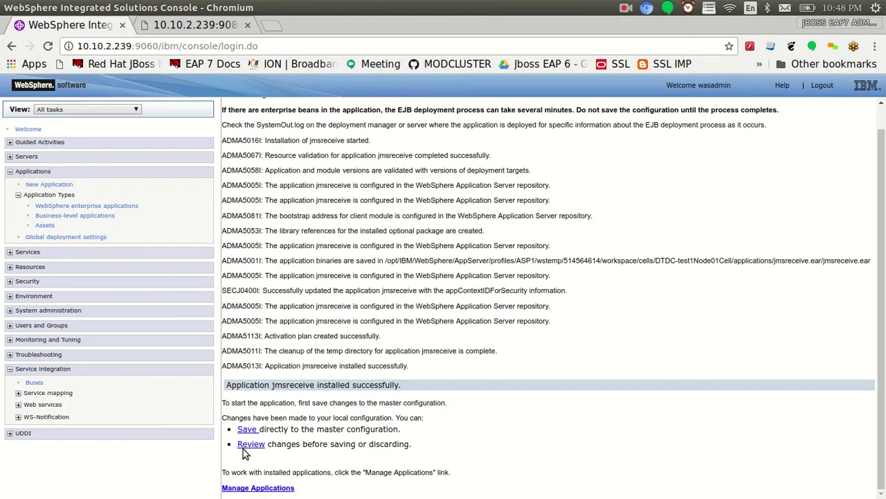
pyautogui.click(244, 448)
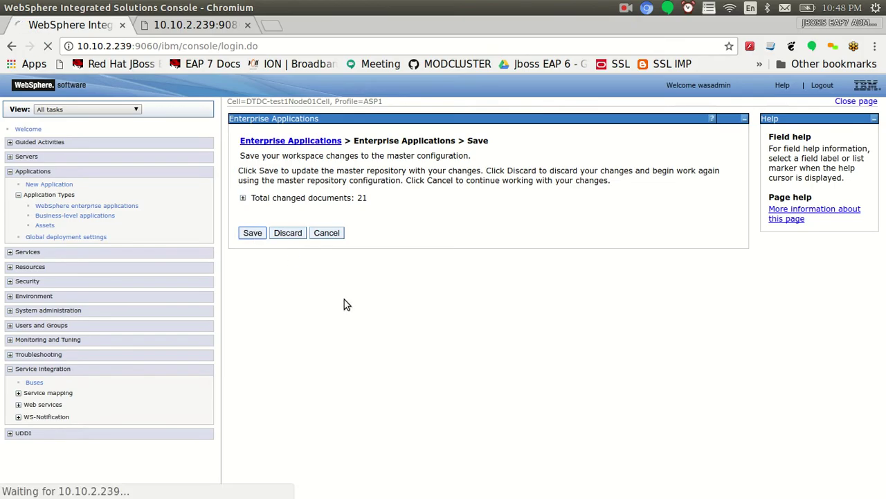
pyautogui.hotkey('alt', 'Tab')
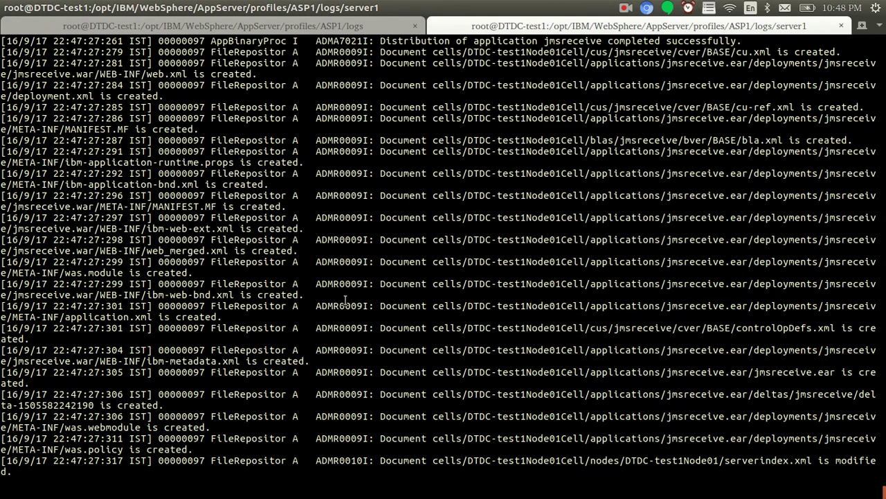
pyautogui.hotkey('alt', 'Tab')
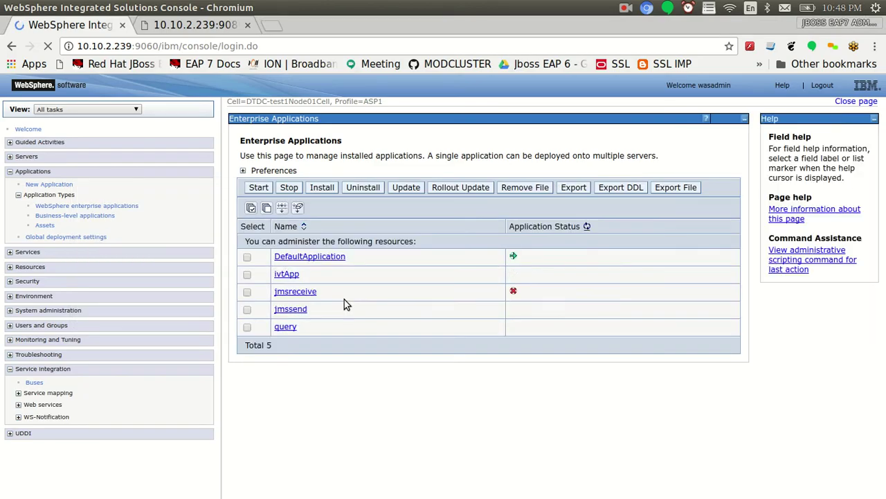
# Start jmsreceive, confirm the start in the server log, then select the jmssend tab's address
pyautogui.click(247, 292)
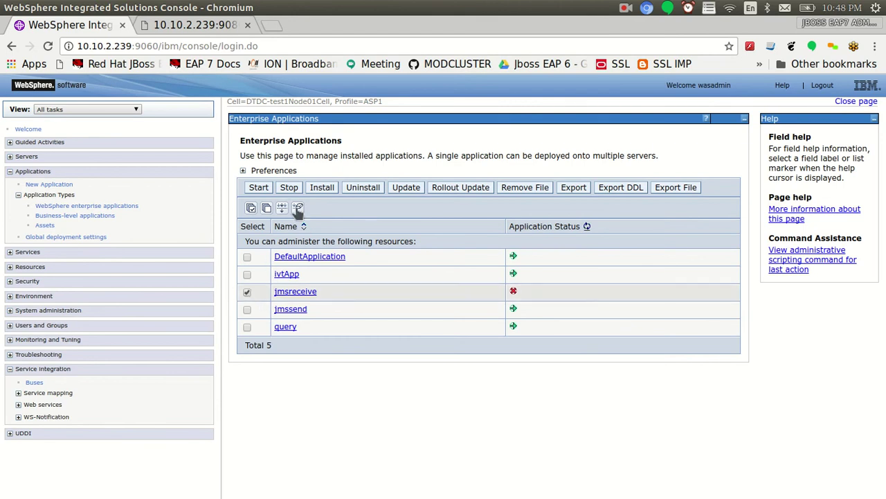
pyautogui.click(258, 187)
pyautogui.hotkey('alt', 'Tab')
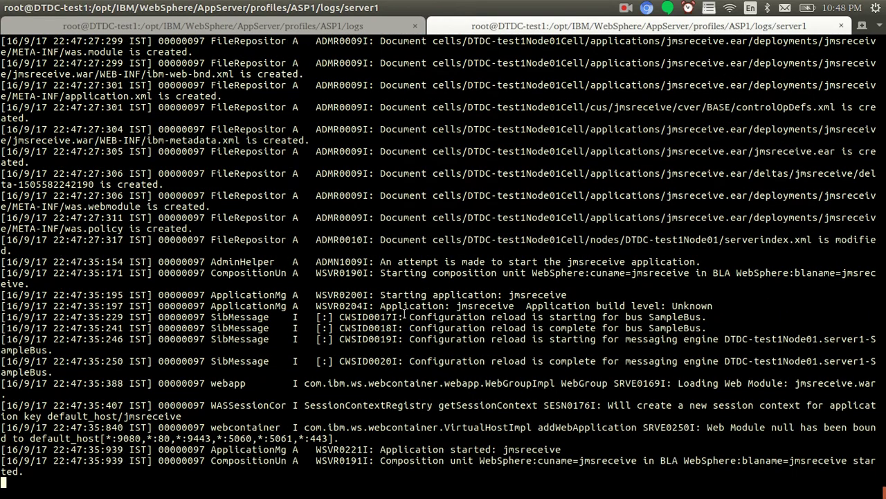
pyautogui.hotkey('alt', 'Tab')
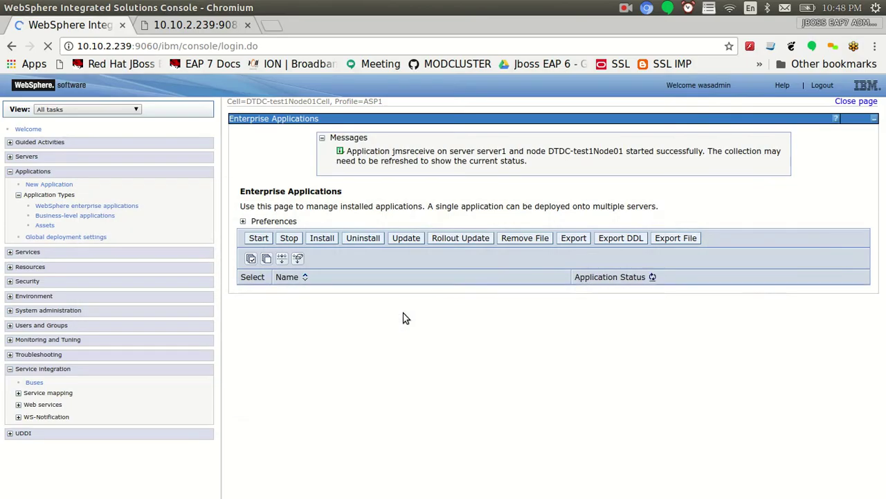
pyautogui.hotkey('alt', 'Tab')
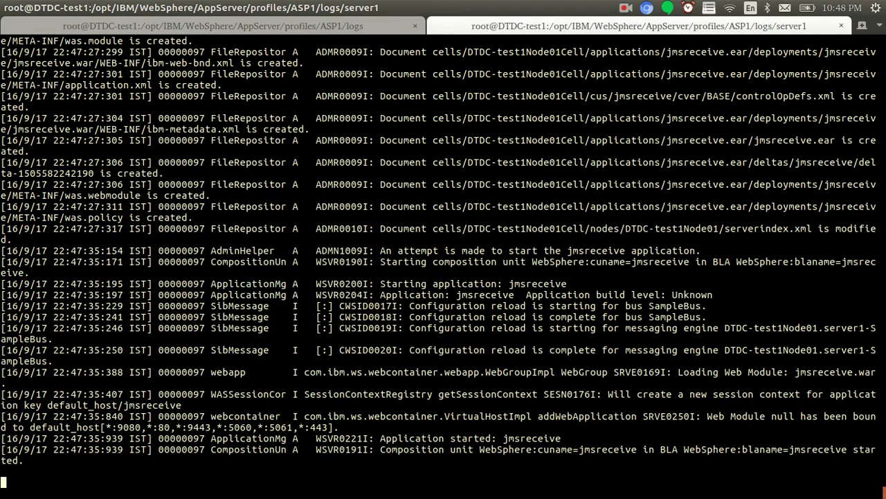
pyautogui.hotkey('alt', 'Tab')
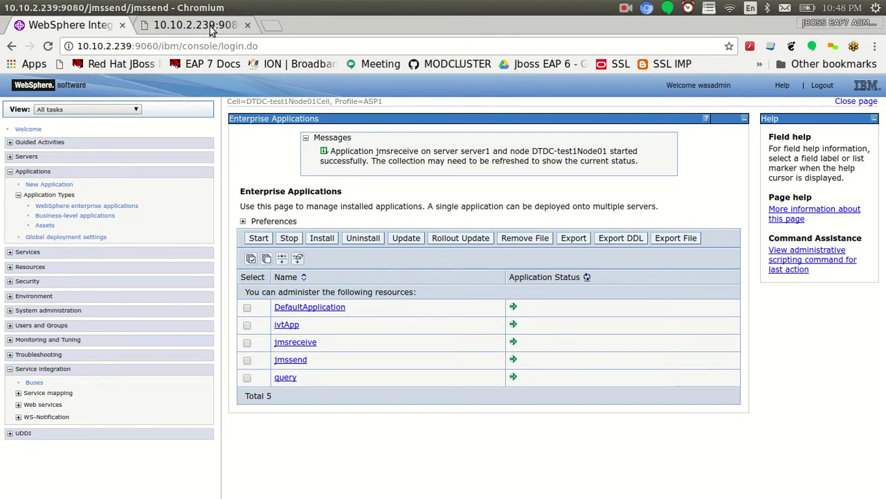
pyautogui.click(214, 31)
pyautogui.click(261, 45)
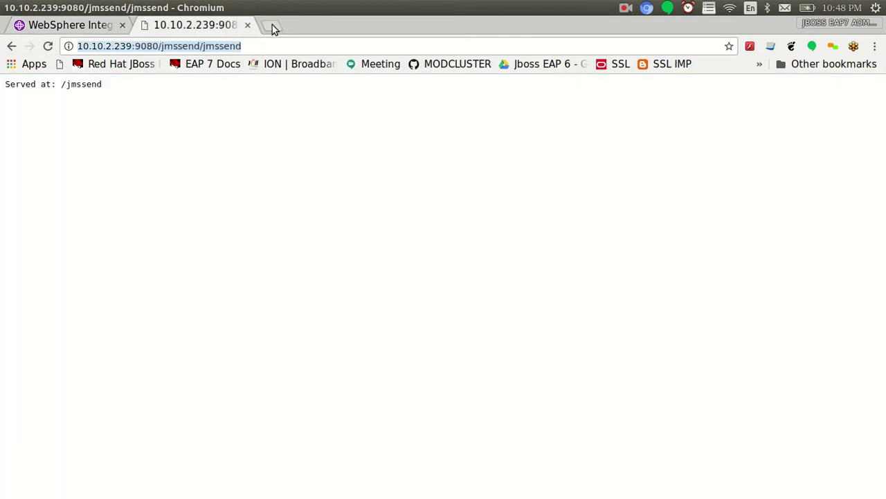
# Load 10.10.2.239:9080/jmsreceive/jmsreceive in a new tab, which returns Error 404
pyautogui.click(272, 25)
pyautogui.hotkey('ctrl', 'v')
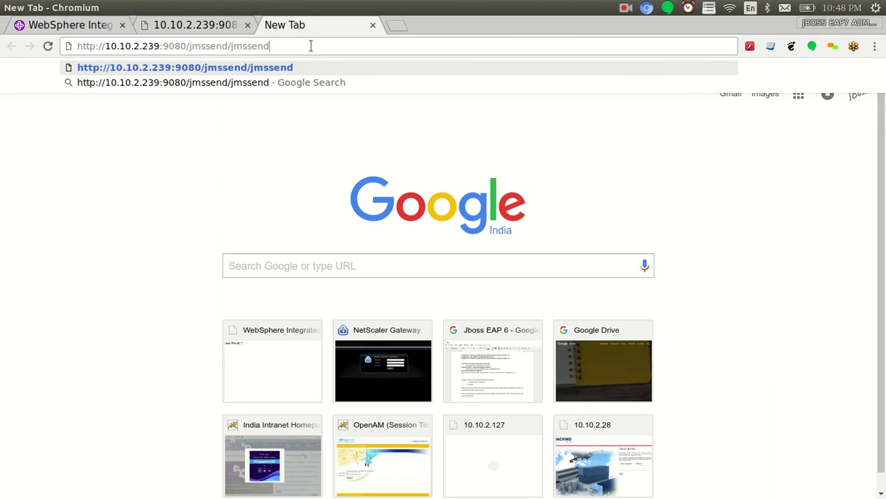
pyautogui.press('BackSpace')
pyautogui.press('BackSpace')
pyautogui.press('BackSpace')
pyautogui.press('BackSpace')
pyautogui.press('BackSpace')
pyautogui.press('BackSpace')
pyautogui.press('BackSpace')
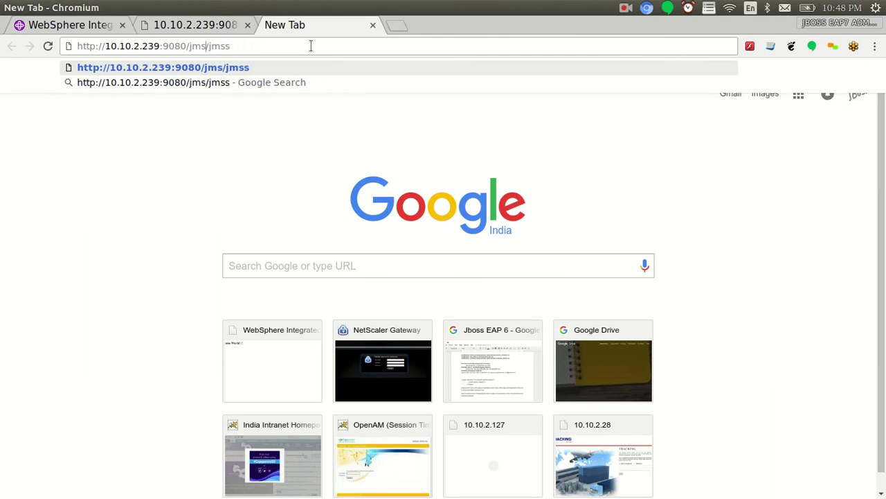
pyautogui.write('receive')
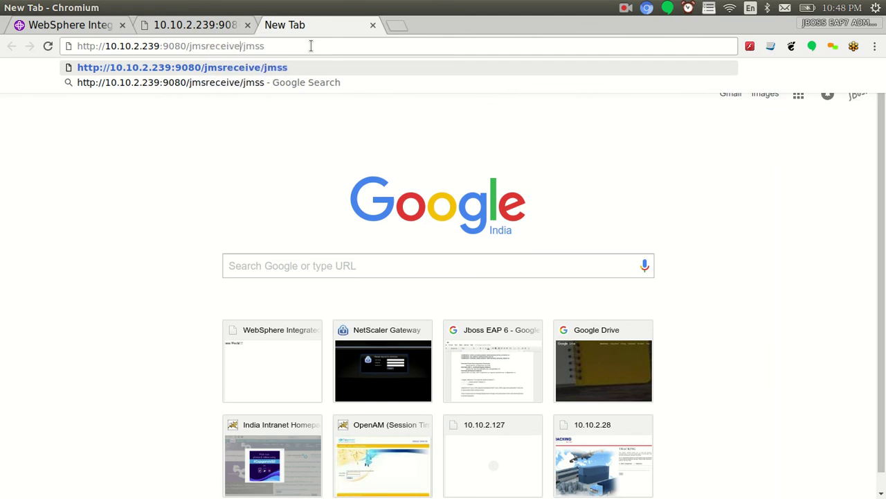
pyautogui.press('BackSpace')
pyautogui.write('receive')
pyautogui.press('Return')
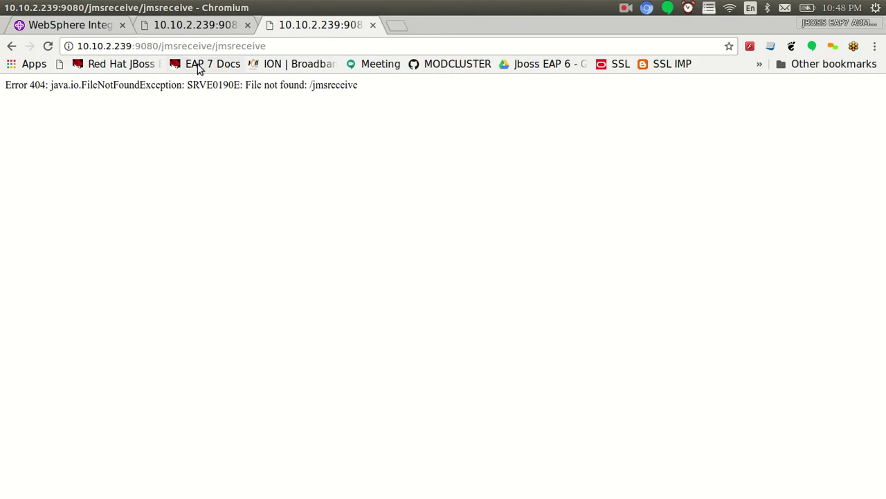
# Copy the jmsreceive application name and context root from the server log
pyautogui.hotkey('alt', 'Tab')
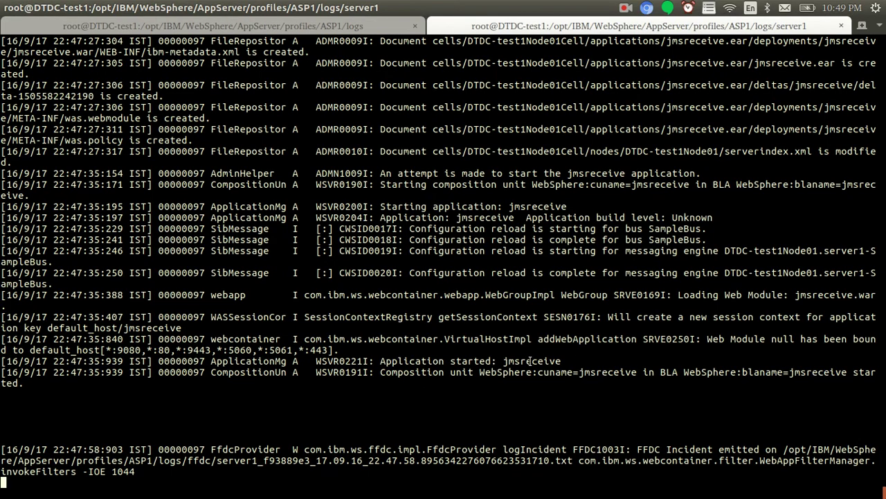
pyautogui.doubleClick(531, 361)
pyautogui.rightClick(531, 362)
pyautogui.click(552, 388)
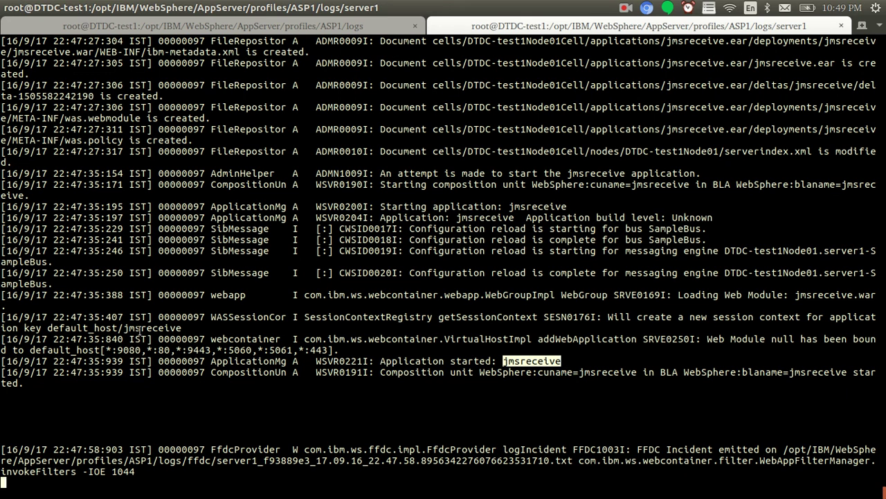
pyautogui.moveTo(125, 328); pyautogui.dragTo(182, 328)
pyautogui.rightClick(181, 328)
pyautogui.click(198, 356)
# Replace the URL path with the copied context root and retry, then go to Eclipse
pyautogui.hotkey('alt', 'Tab')
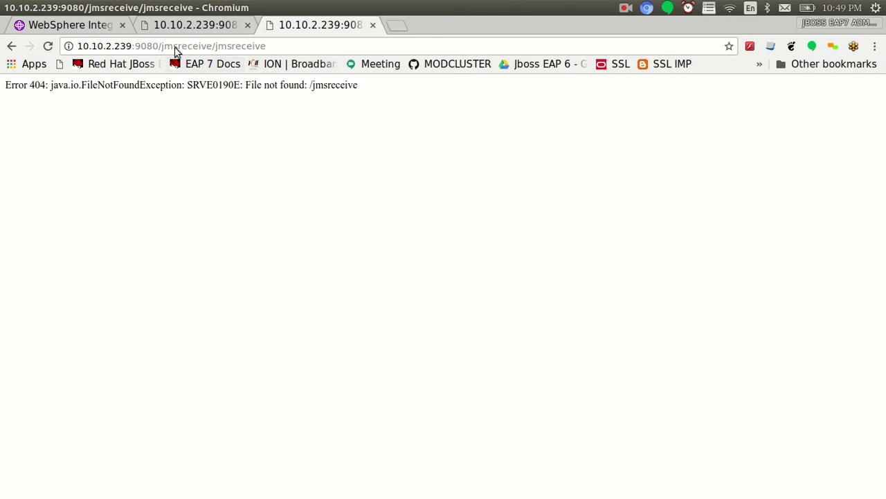
pyautogui.click(167, 51)
pyautogui.doubleClick(165, 52)
pyautogui.click(165, 53)
pyautogui.moveTo(163, 51); pyautogui.dragTo(461, 79)
pyautogui.hotkey('ctrl', 'v')
pyautogui.press('Return')
pyautogui.hotkey('alt', 'Tab')
pyautogui.hotkey('alt', 'Tab')
pyautogui.hotkey('alt', 'Tab')
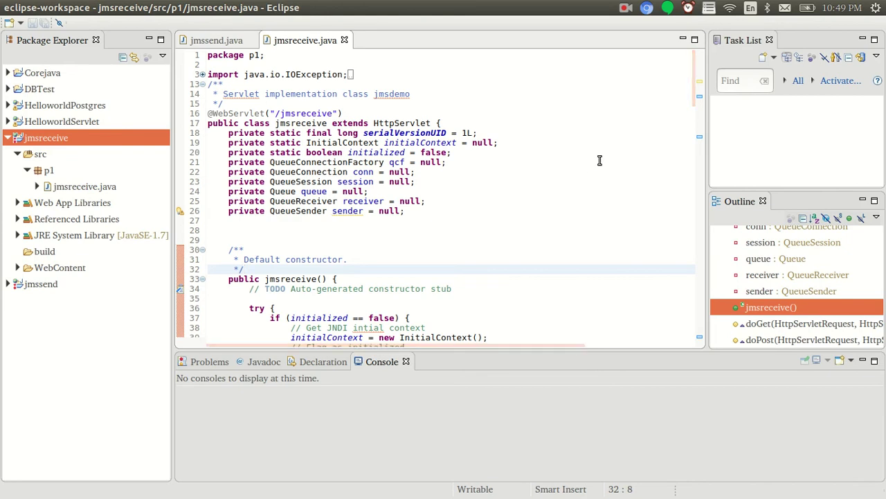
# Select the jmsreceive constructor, URL mapping and jmsdemo comment names in the servlet code
pyautogui.doubleClick(298, 279)
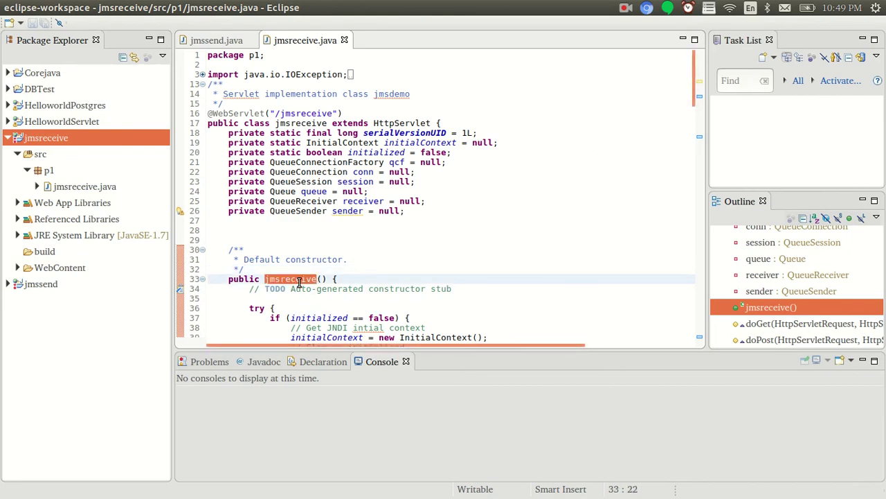
pyautogui.doubleClick(311, 114)
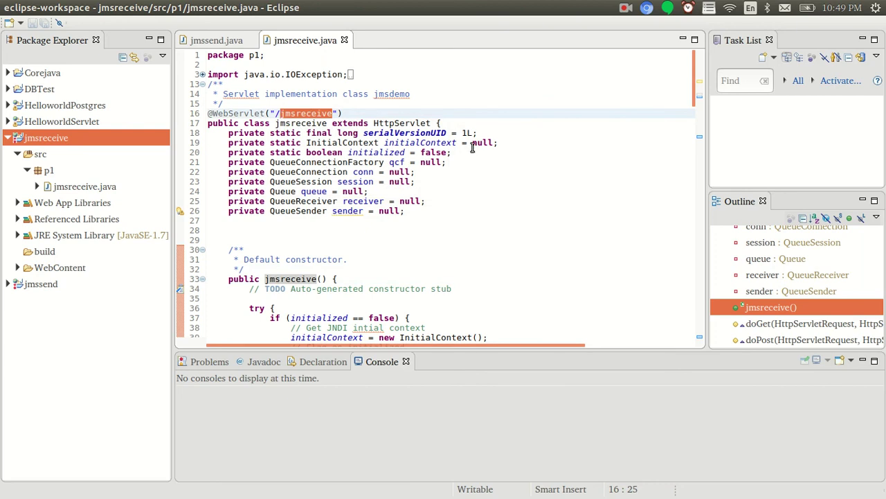
pyautogui.doubleClick(392, 93)
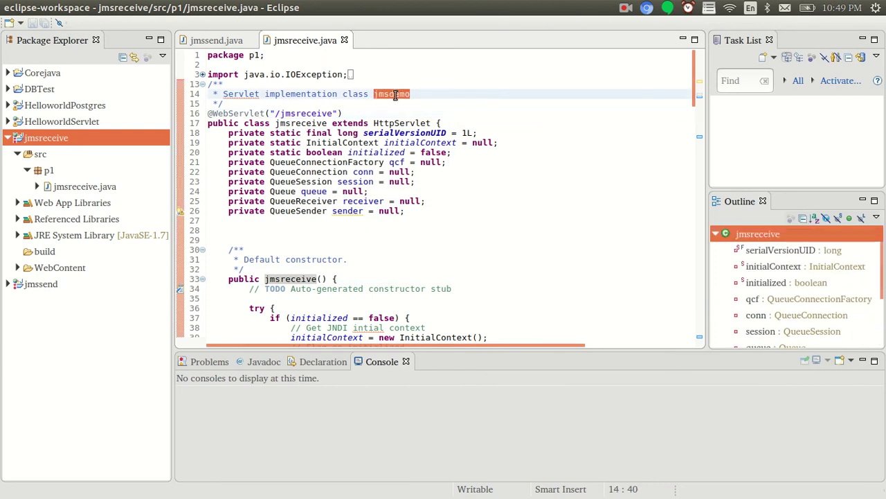
pyautogui.rightClick(48, 142)
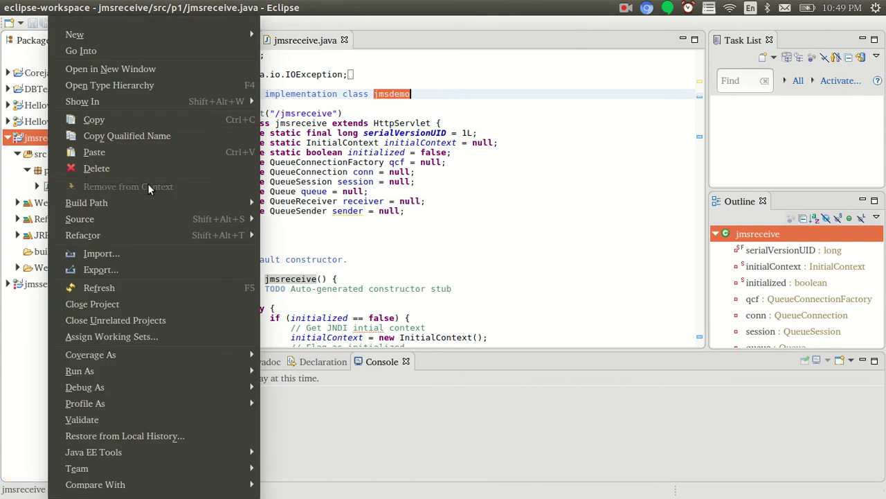
pyautogui.click(337, 222)
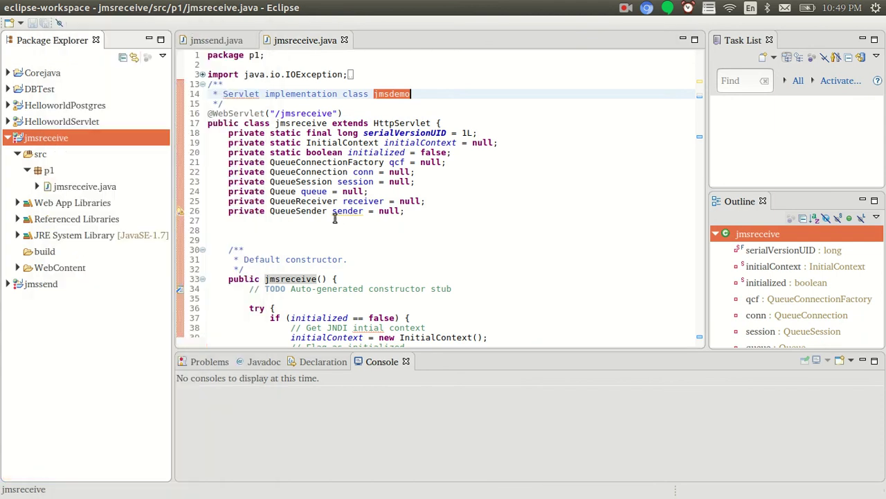
pyautogui.rightClick(77, 191)
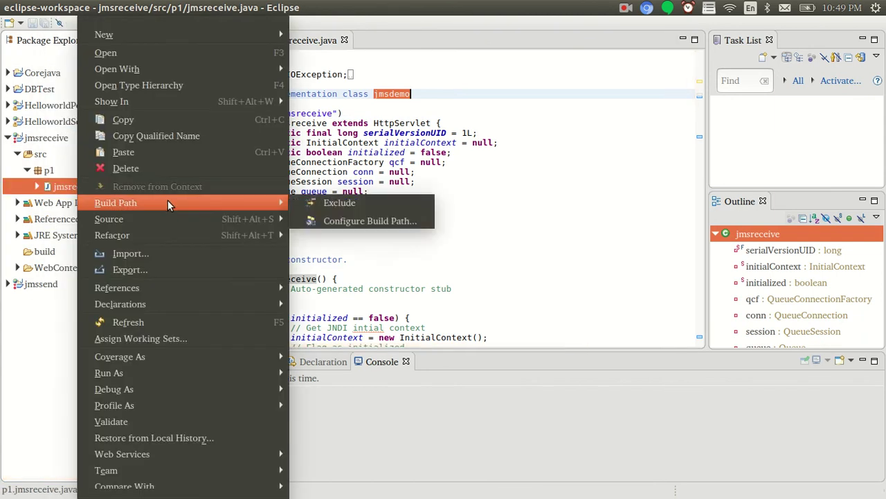
pyautogui.moveTo(178, 291)
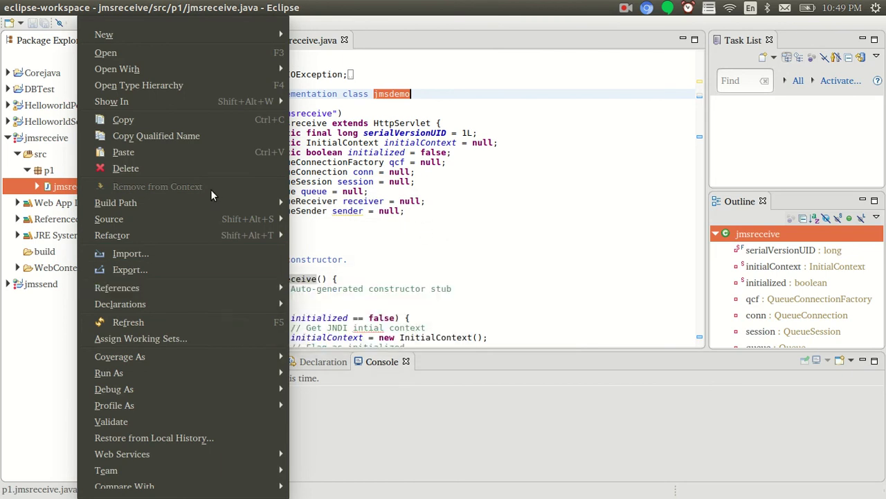
pyautogui.click(346, 221)
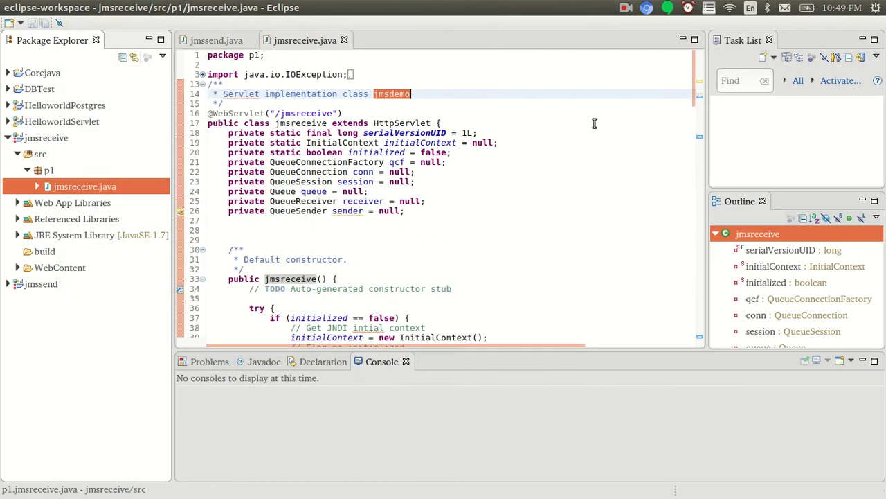
pyautogui.click(625, 8)
pyautogui.click(641, 56)
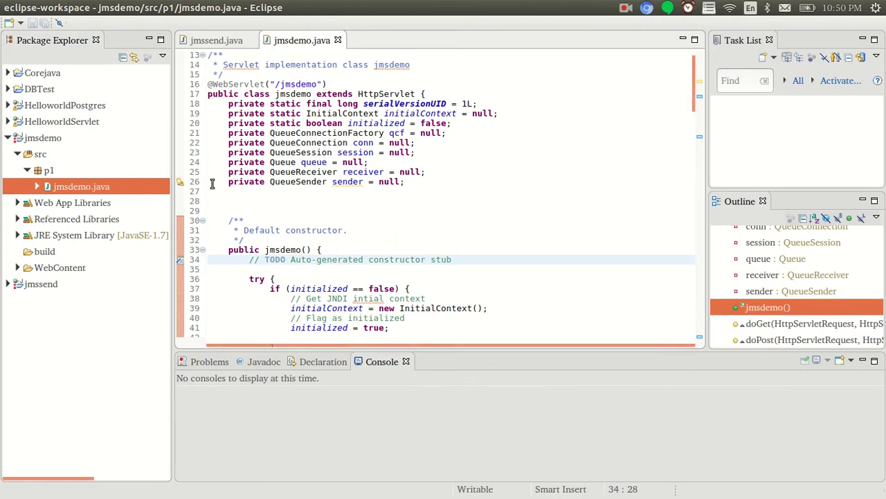
pyautogui.click(281, 162)
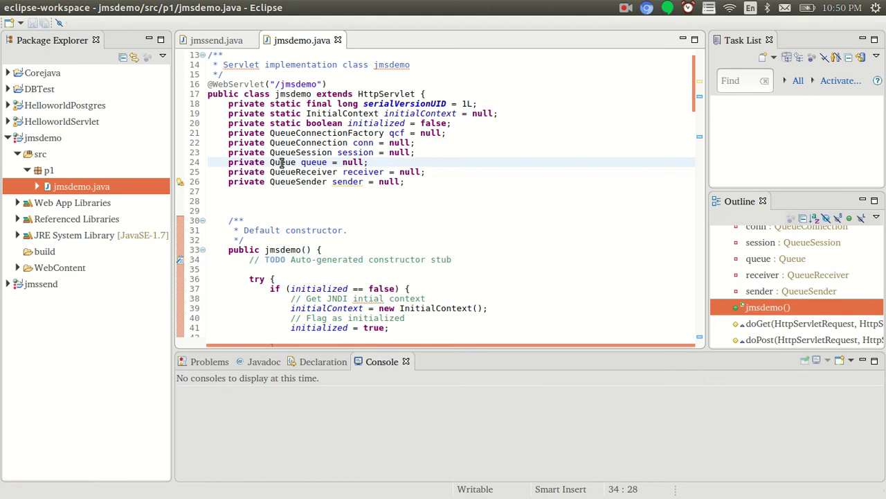
# Export jmsdemo as jmsdemo.war into Documents/Websphere/JMS and return to the browser
pyautogui.rightClick(40, 137)
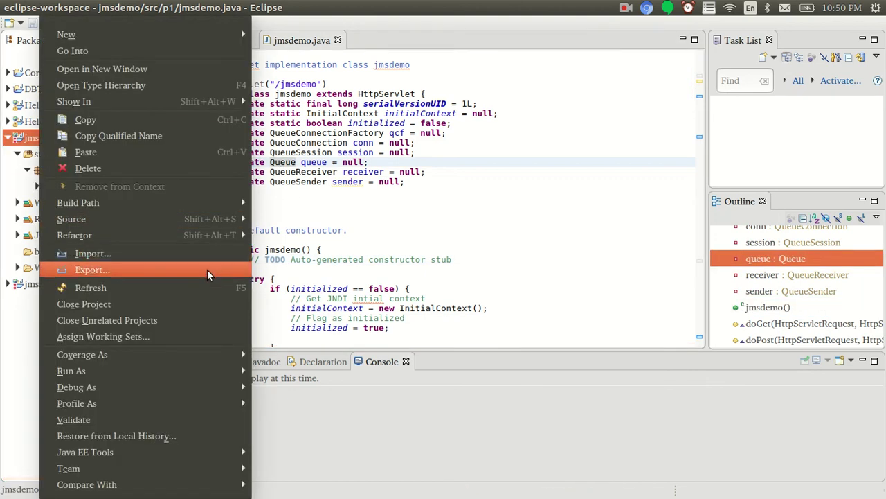
pyautogui.click(235, 270)
pyautogui.click(469, 369)
pyautogui.click(607, 150)
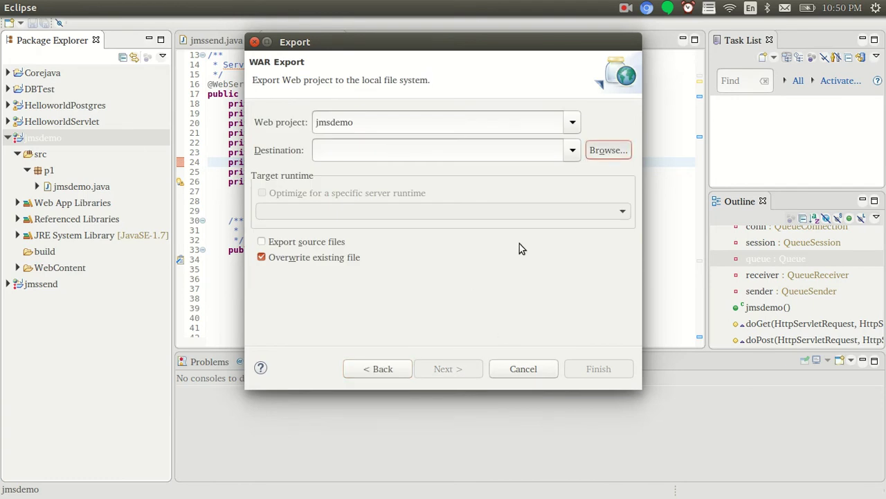
pyautogui.click(99, 126)
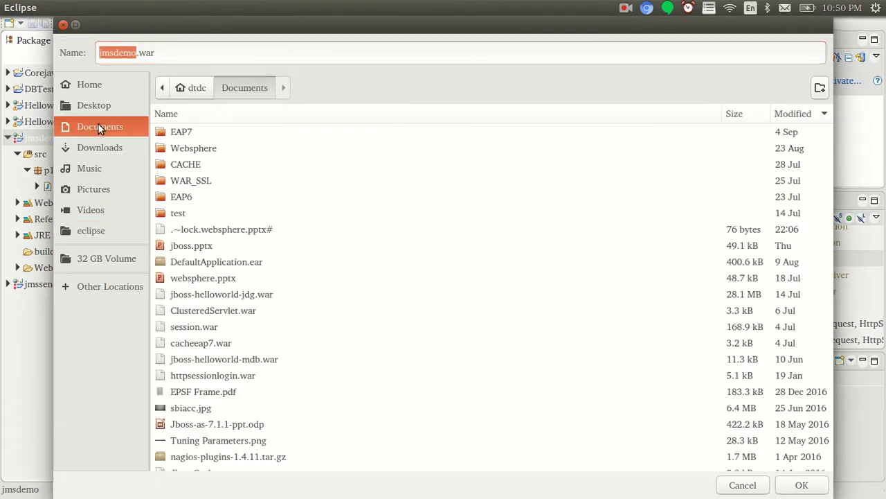
pyautogui.doubleClick(181, 148)
pyautogui.click(179, 136)
pyautogui.doubleClick(179, 135)
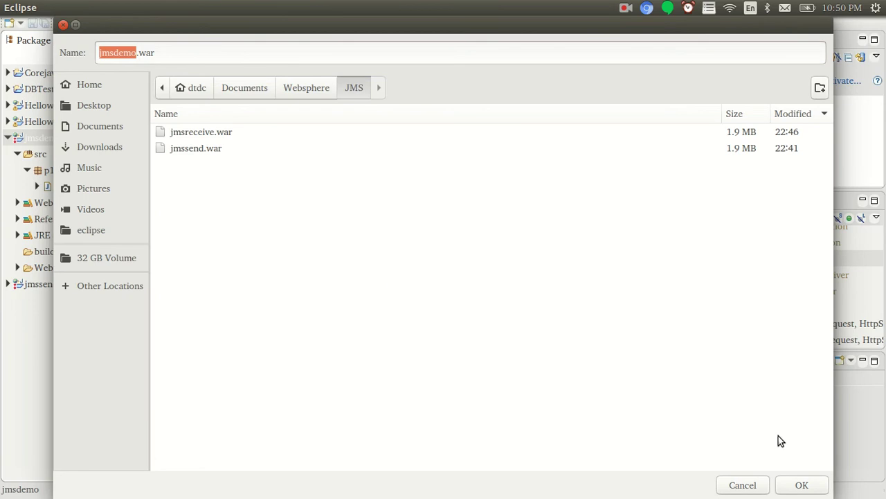
pyautogui.click(810, 483)
pyautogui.click(589, 365)
pyautogui.click(476, 211)
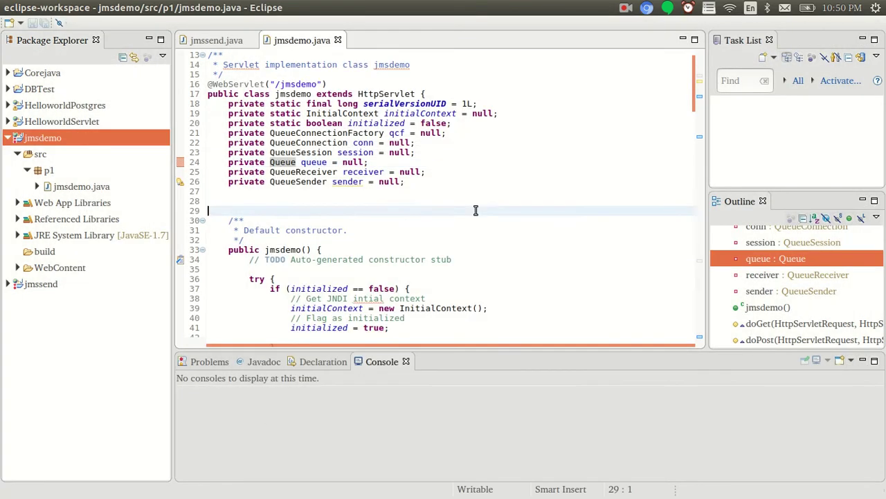
pyautogui.hotkey('alt', 'Tab')
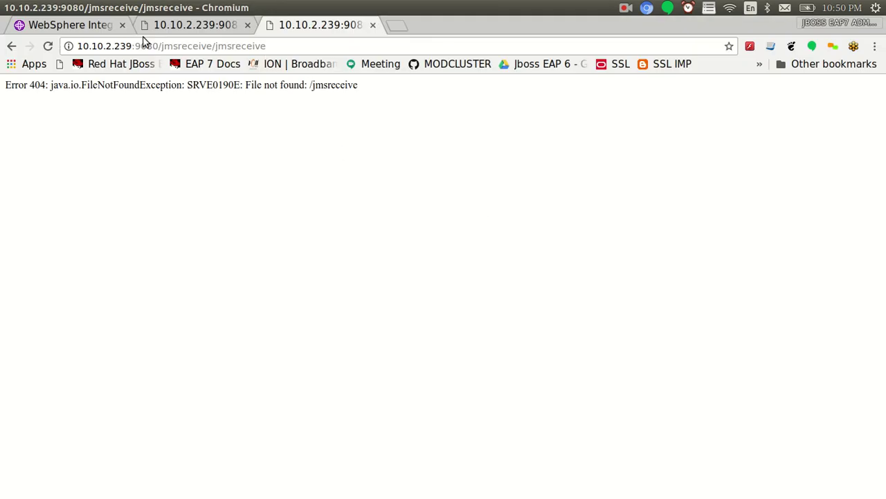
# Uninstall the jmsreceive application and save the change to the master configuration
pyautogui.click(102, 28)
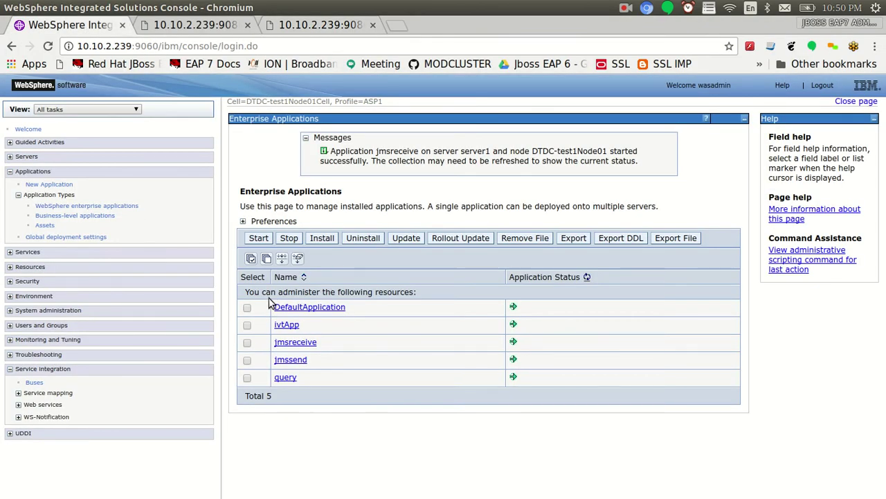
pyautogui.click(247, 344)
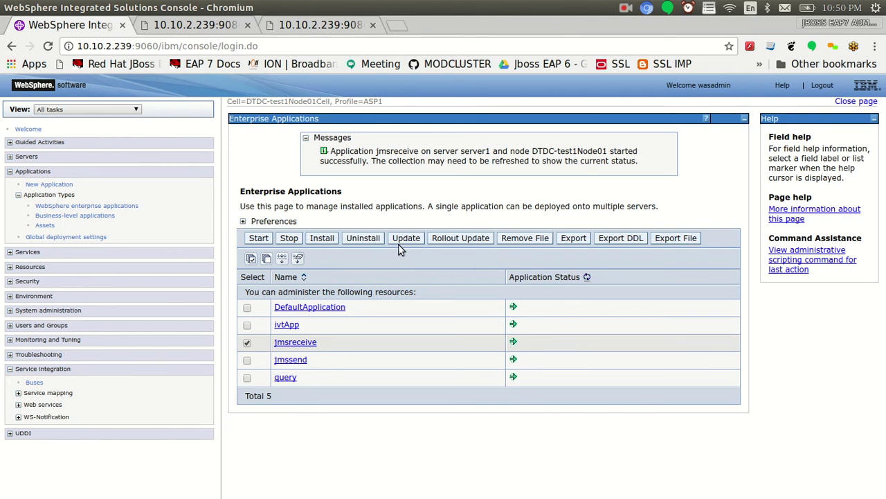
pyautogui.click(364, 238)
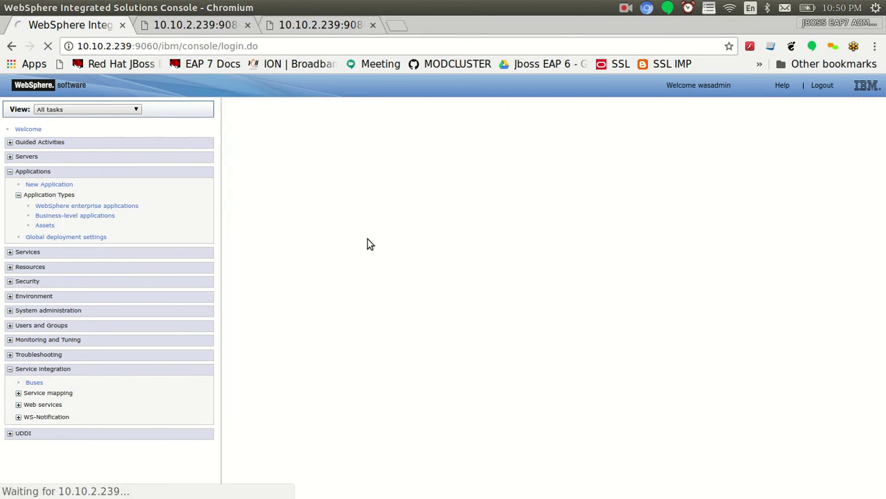
pyautogui.click(252, 257)
pyautogui.click(351, 191)
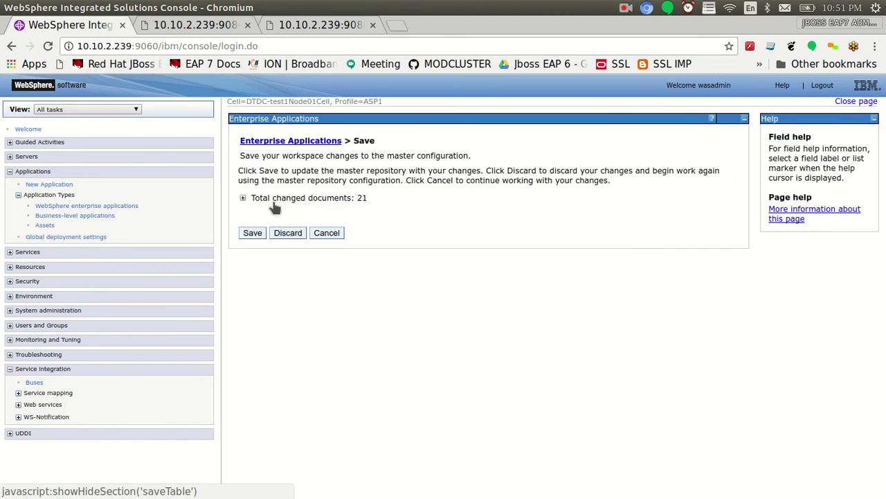
pyautogui.click(254, 230)
# Check the server log, then begin a new application install
pyautogui.hotkey('alt', 'Tab')
pyautogui.hotkey('alt', 'Tab')
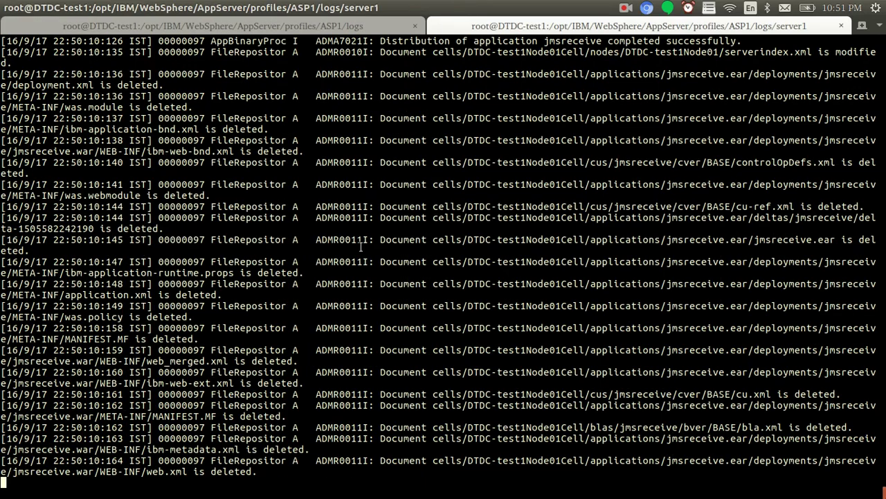
pyautogui.hotkey('alt', 'Tab')
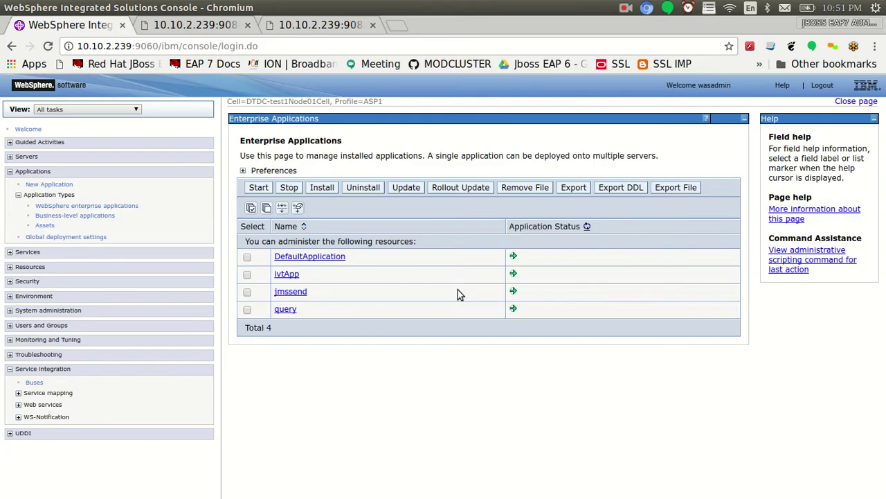
pyautogui.click(323, 188)
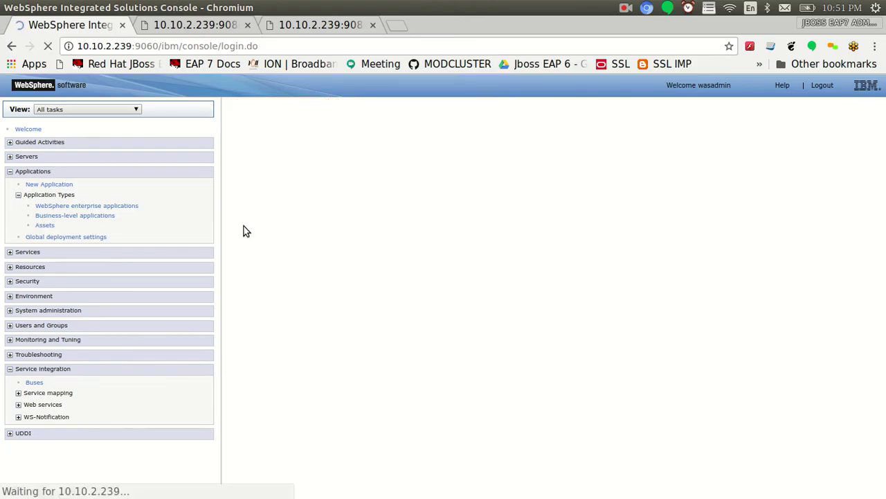
# Upload jmsdemo.war from the JMS folder and rename the application to jmsdemo
pyautogui.click(300, 216)
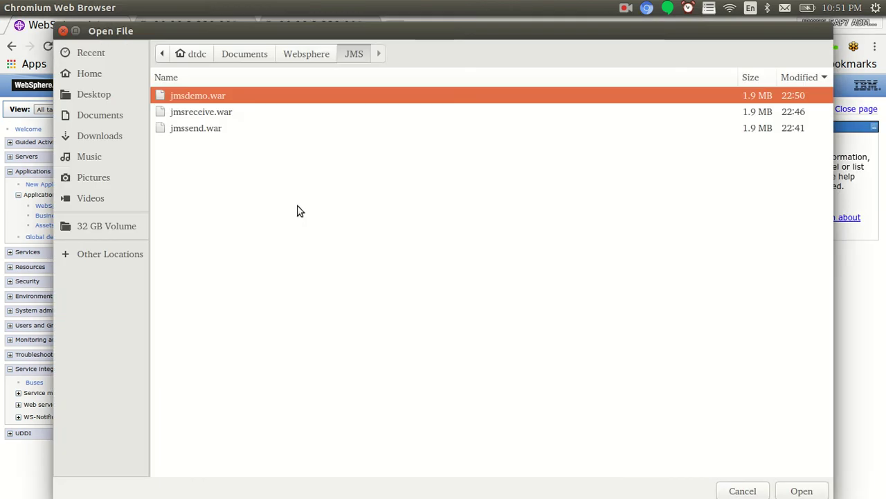
pyautogui.click(206, 131)
pyautogui.doubleClick(198, 96)
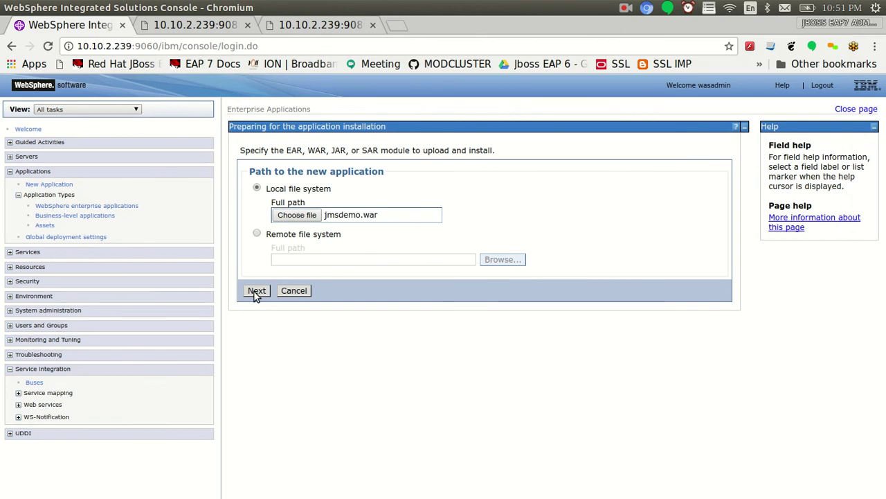
pyautogui.click(255, 290)
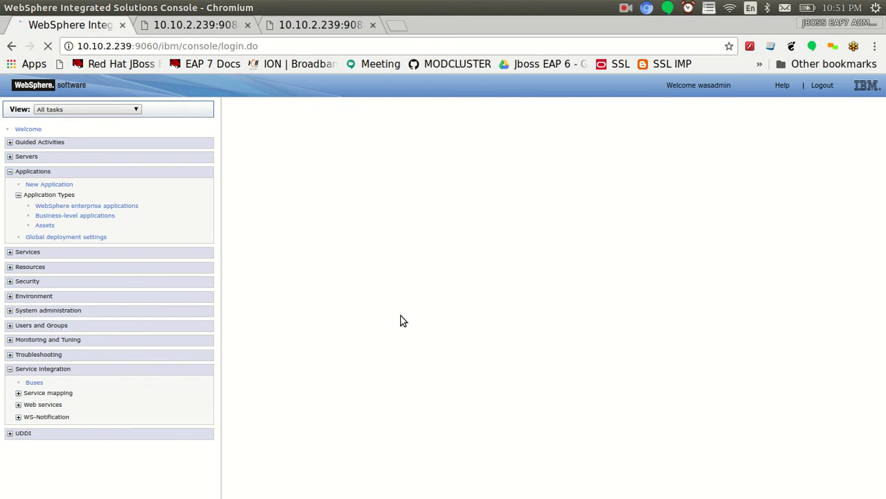
pyautogui.click(305, 246)
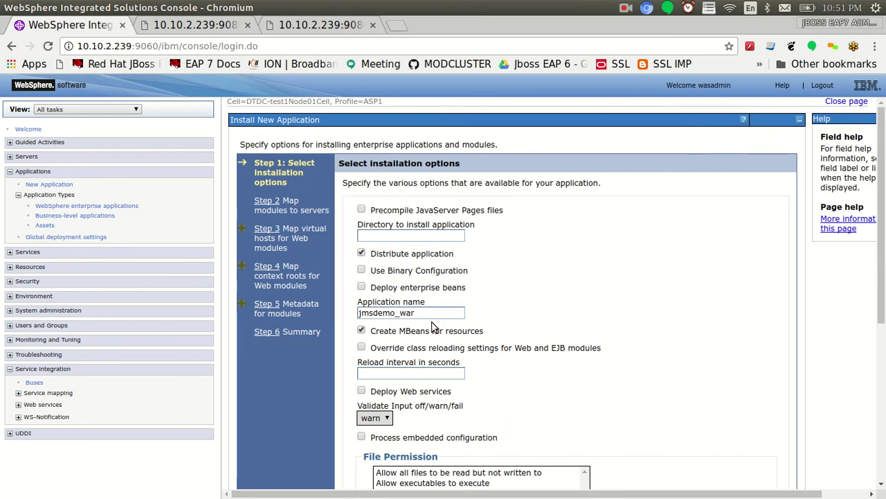
pyautogui.click(428, 314)
pyautogui.press('BackSpace')
pyautogui.press('BackSpace')
pyautogui.press('BackSpace')
pyautogui.press('BackSpace')
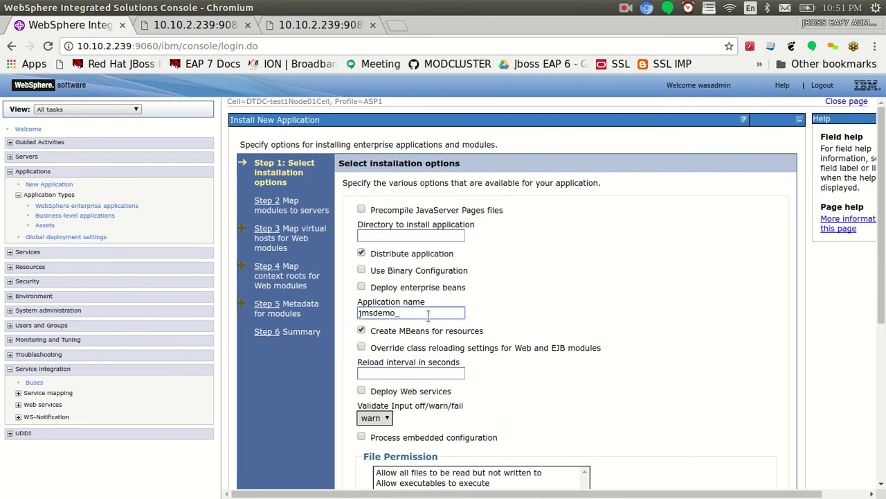
pyautogui.moveTo(882, 214); pyautogui.dragTo(881, 371)
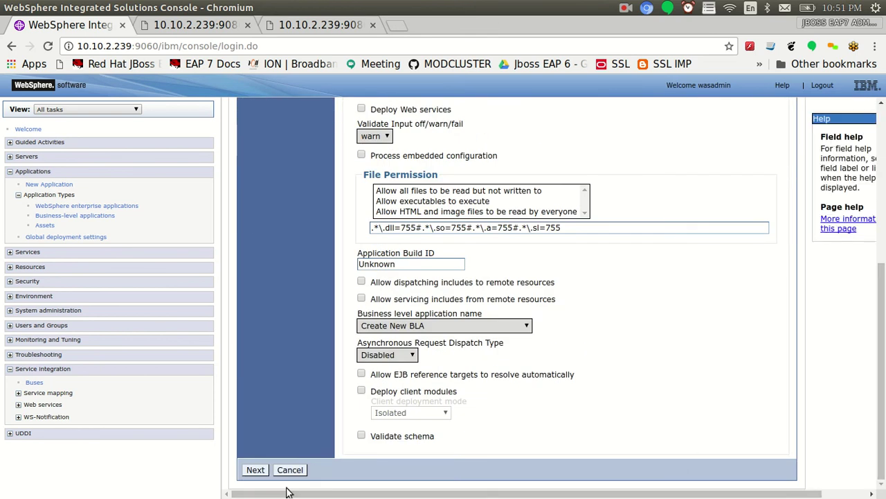
# Map the jmsdemo.war module to the server and to its virtual host
pyautogui.click(254, 470)
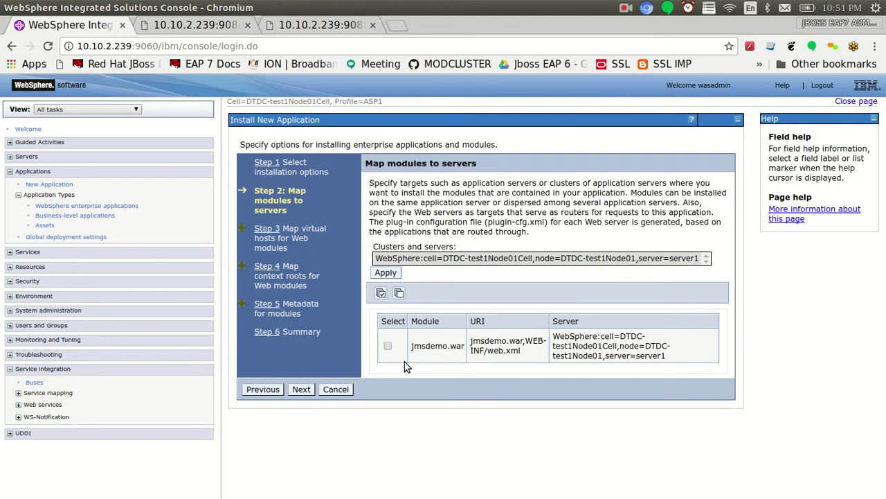
pyautogui.click(387, 345)
pyautogui.click(537, 258)
pyautogui.click(386, 272)
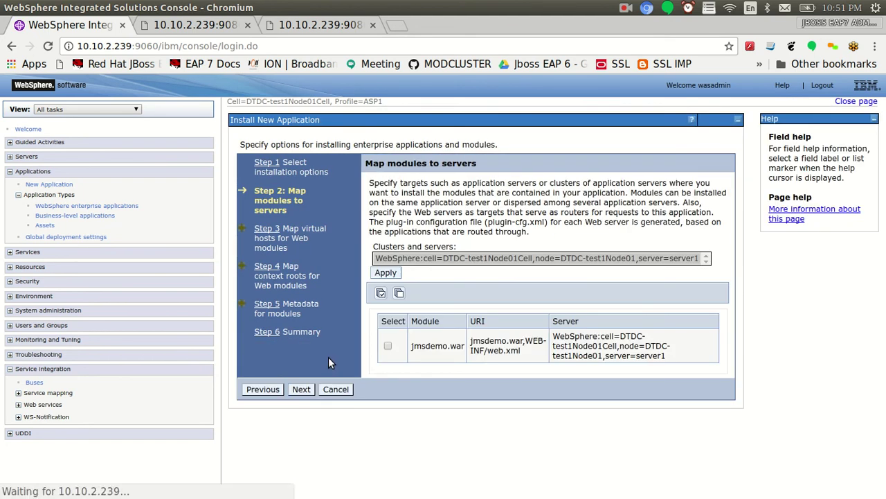
pyautogui.click(303, 389)
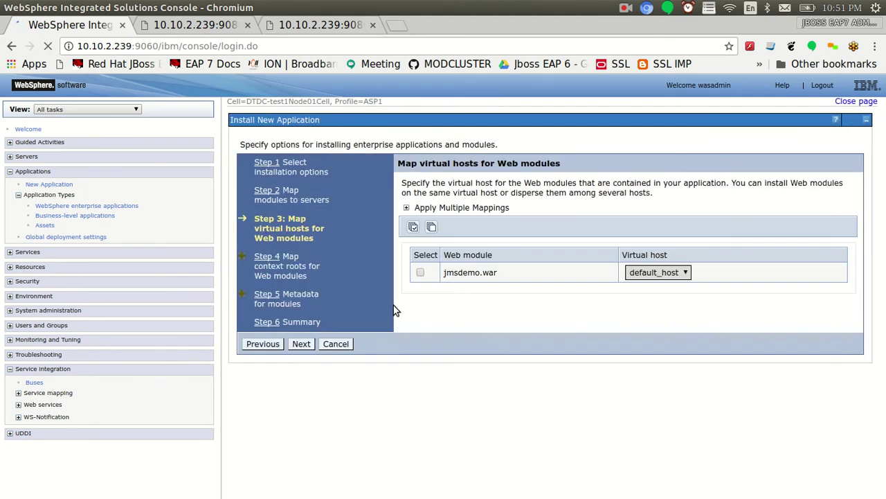
pyautogui.click(387, 273)
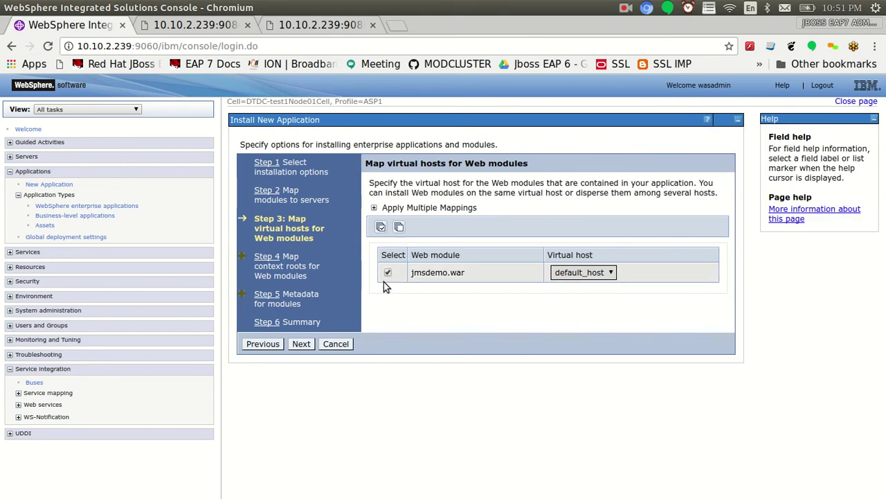
pyautogui.click(300, 345)
# Set the jmsdemo.war context root to /jmsdemo and tick metadata-complete
pyautogui.click(653, 214)
pyautogui.write('jmsdemo')
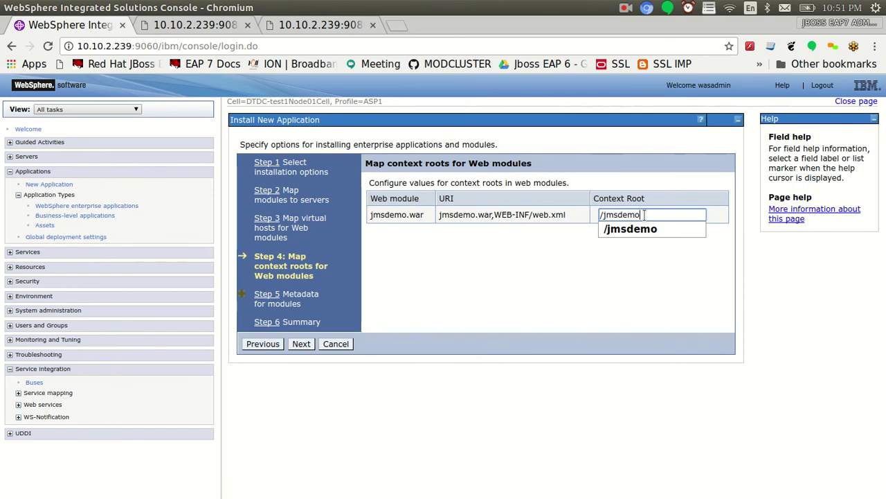
pyautogui.click(301, 343)
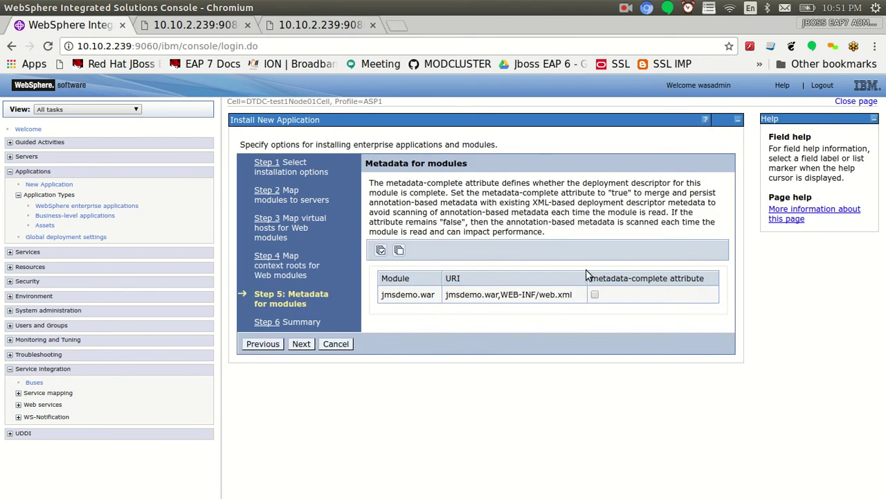
pyautogui.click(595, 294)
pyautogui.click(302, 344)
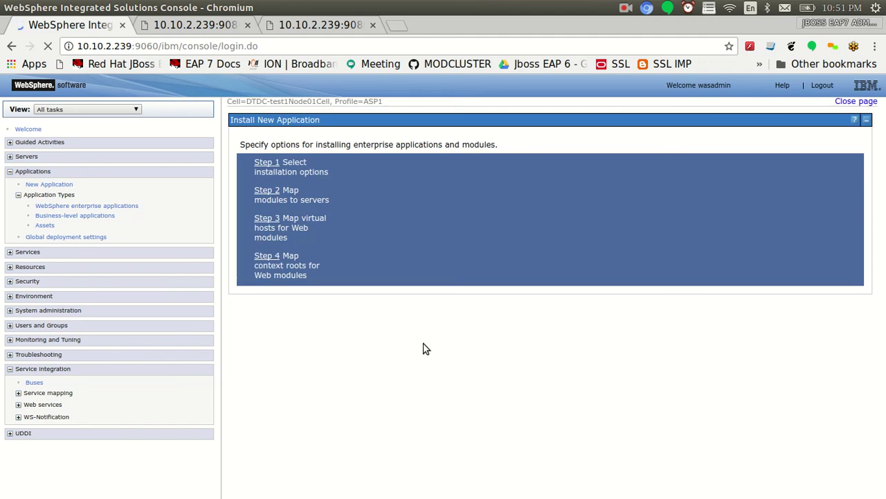
# Finish the installation, review the changes, and save to the master configuration
pyautogui.scroll(-3, 431, 459)
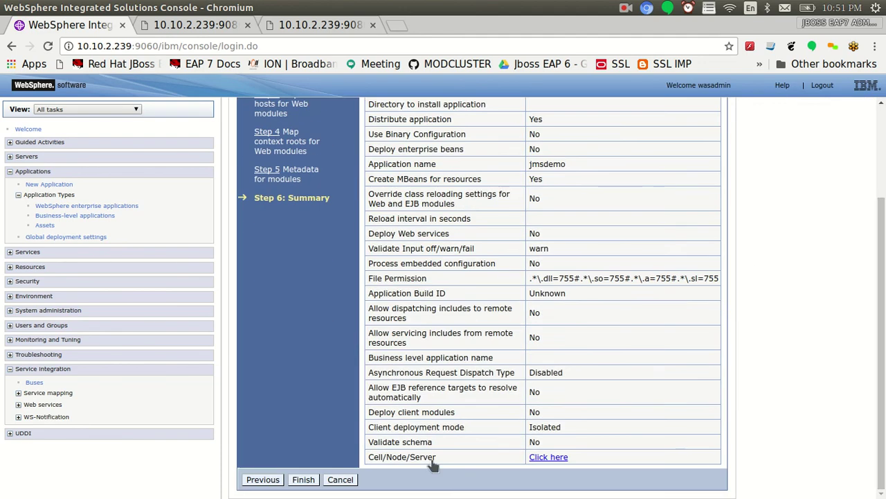
pyautogui.click(302, 479)
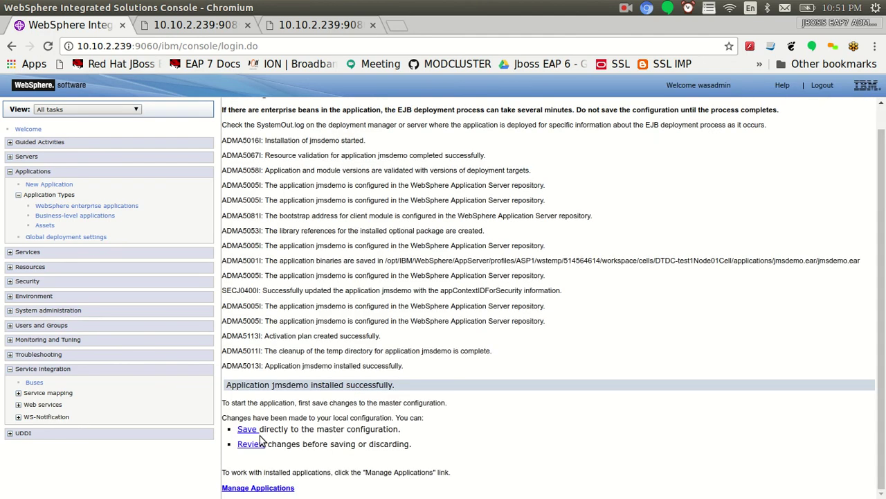
pyautogui.click(254, 444)
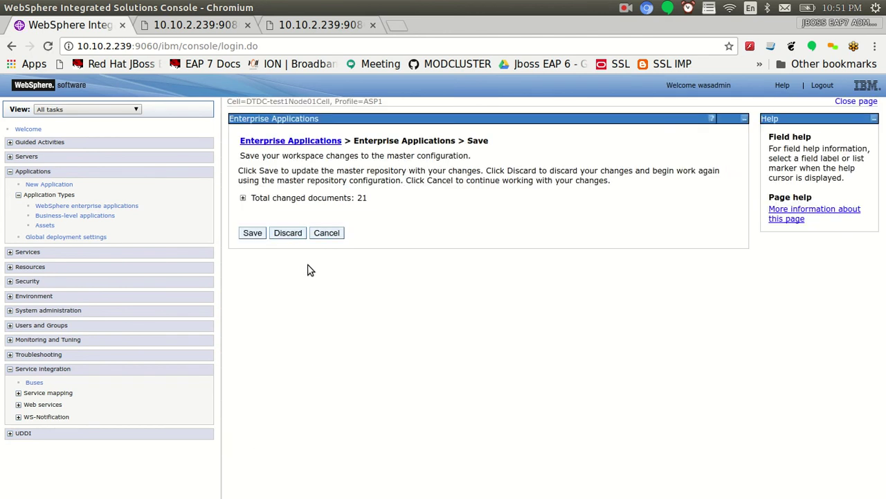
pyautogui.click(252, 234)
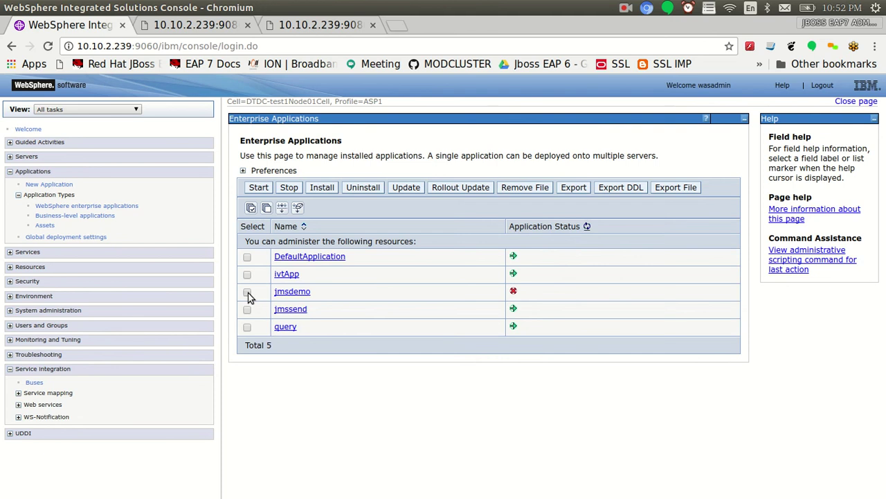
# Start the jmsdemo application and copy the word 'jmsdemo' from the server log
pyautogui.click(247, 292)
pyautogui.click(263, 187)
pyautogui.hotkey('alt', 'Tab')
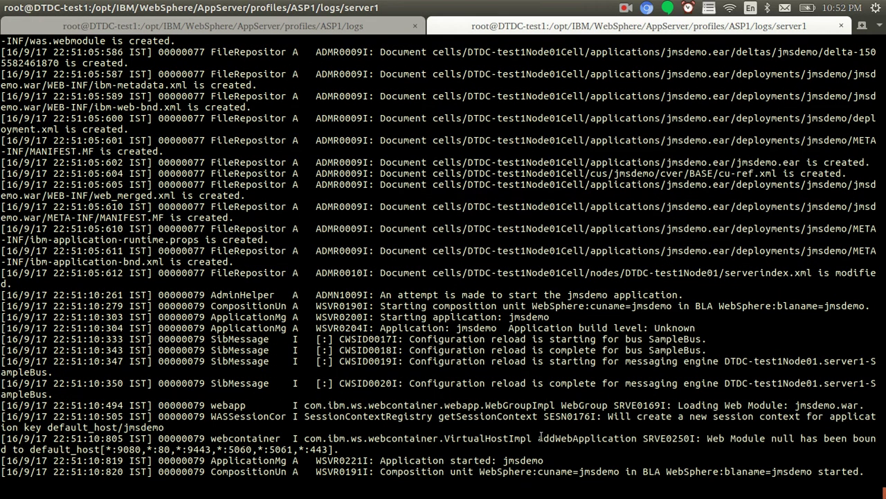
pyautogui.doubleClick(524, 459)
pyautogui.rightClick(524, 460)
pyautogui.click(556, 386)
pyautogui.hotkey('alt', 'Tab')
# Load /jmsdemo/jmsdemo in the third browser tab, then check the server log
pyautogui.click(331, 30)
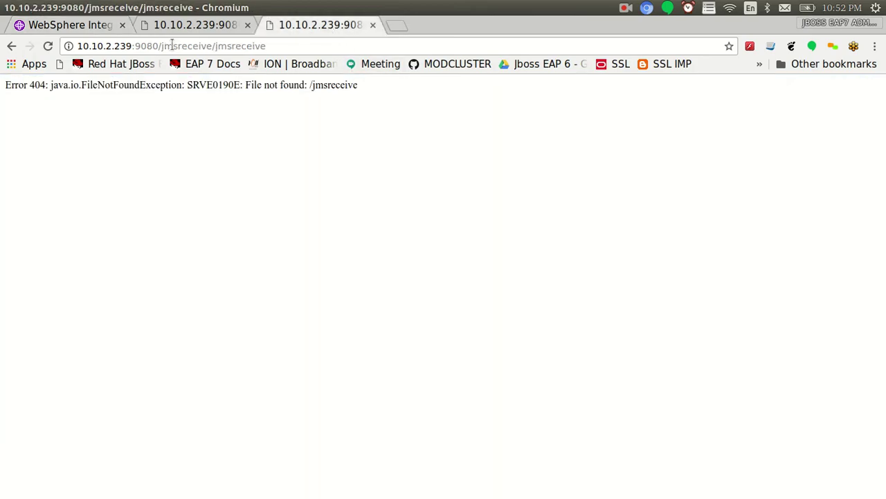
pyautogui.moveTo(163, 45); pyautogui.dragTo(443, 87)
pyautogui.write('msdemo/jmsdemo')
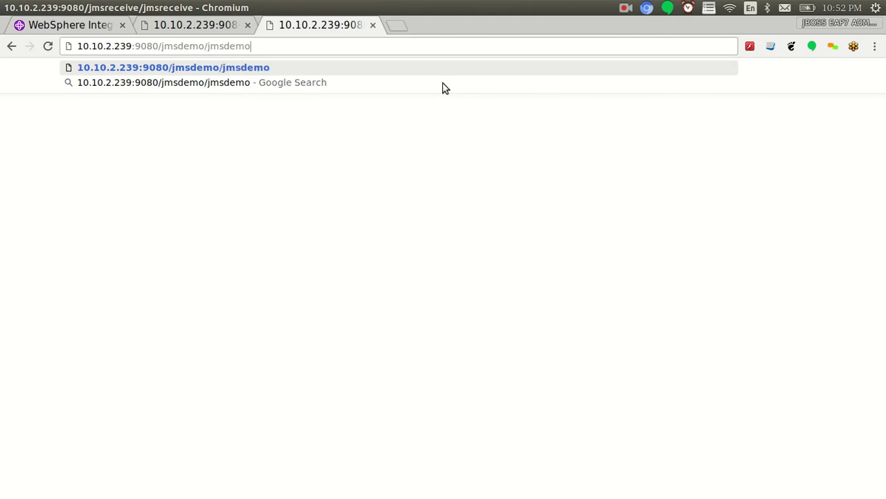
pyautogui.press('Return')
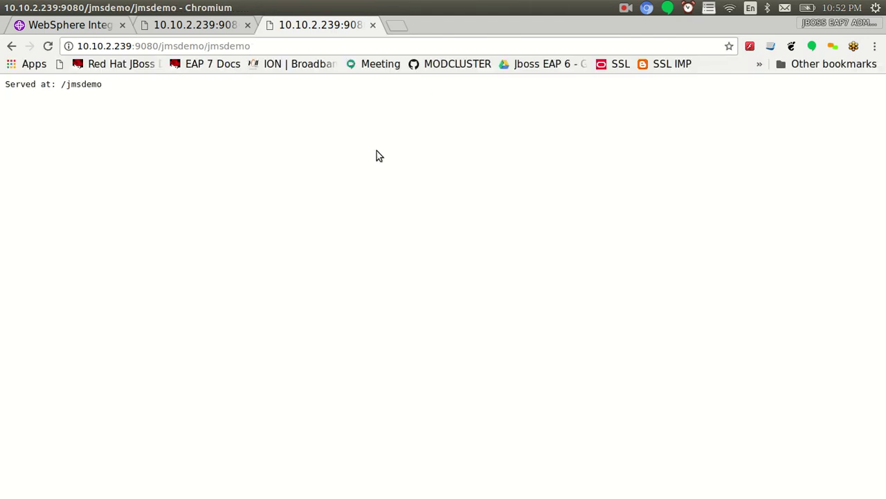
pyautogui.hotkey('alt', 'Tab')
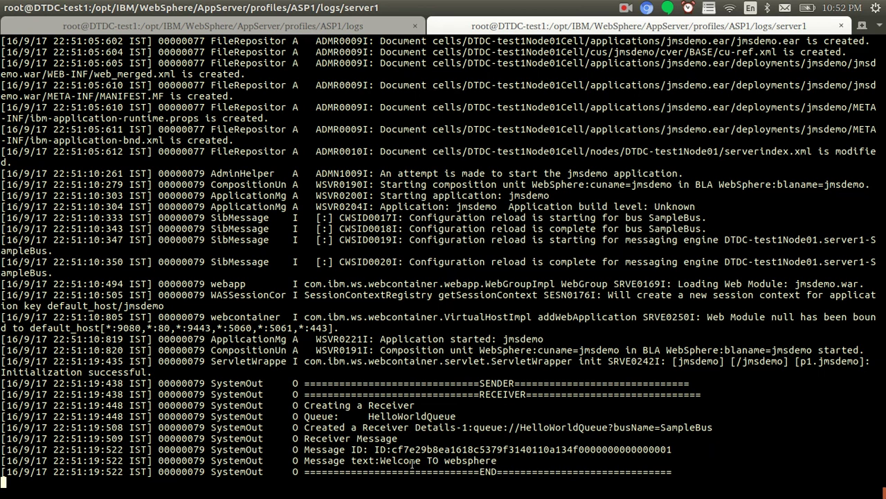
# Copy the received Message ID line from the server log
pyautogui.moveTo(380, 461); pyautogui.dragTo(493, 461)
pyautogui.click(474, 460)
pyautogui.moveTo(306, 449); pyautogui.dragTo(674, 449)
pyautogui.rightClick(665, 450)
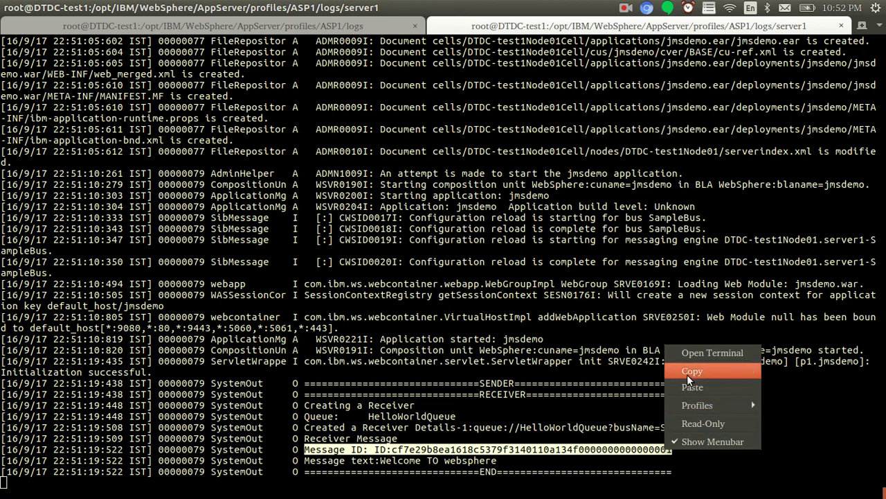
pyautogui.click(687, 374)
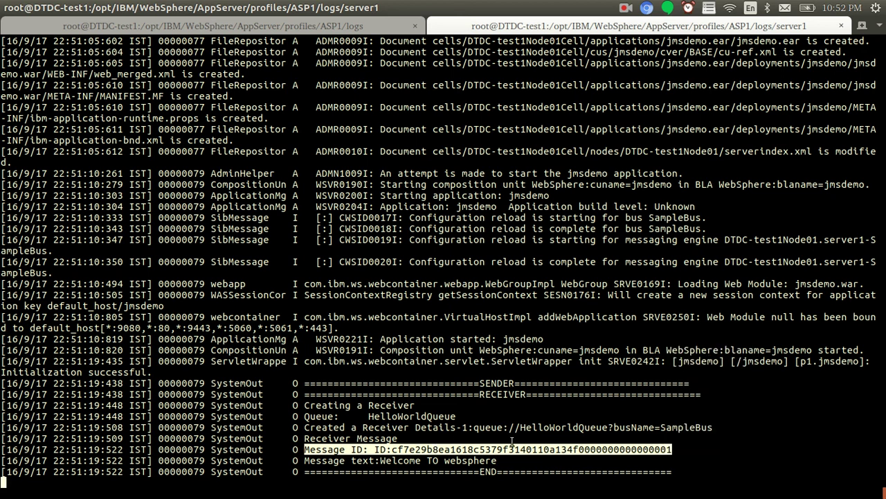
pyautogui.moveTo(526, 427); pyautogui.dragTo(608, 428)
pyautogui.moveTo(690, 428); pyautogui.dragTo(596, 428)
pyautogui.click(544, 339)
# Paste the ID under a new 'Re:' heading in gedit and compare it with the first ID
pyautogui.hotkey('alt', 'Tab')
pyautogui.hotkey('alt', 'Tab')
pyautogui.hotkey('alt', 'Tab')
pyautogui.press('Return')
pyautogui.press('Return')
pyautogui.press('Return')
pyautogui.press('Return')
pyautogui.press('Return')
pyautogui.write('Re:')
pyautogui.press('Return')
pyautogui.hotkey('ctrl', 'v')
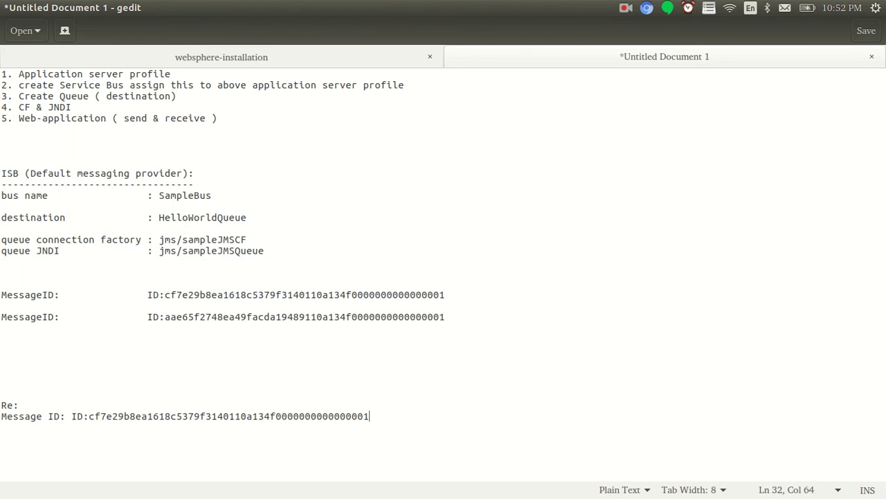
pyautogui.doubleClick(237, 295)
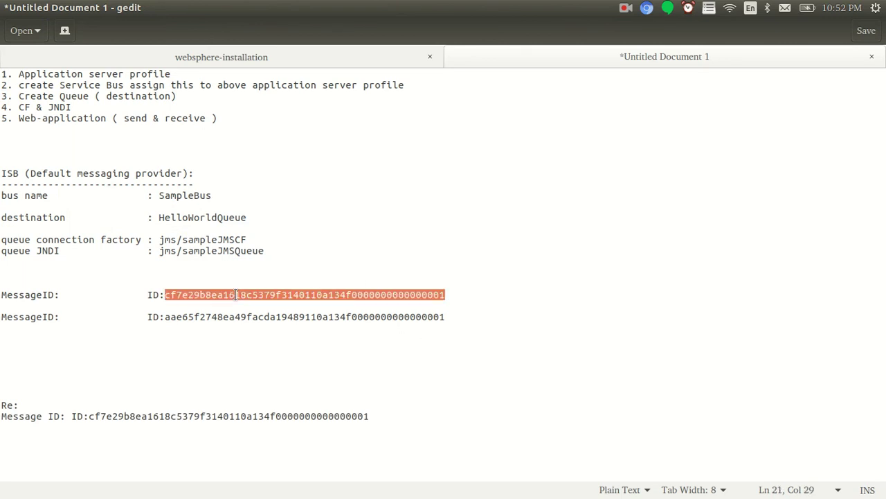
pyautogui.hotkey('alt', 'Tab')
pyautogui.hotkey('alt', 'Tab')
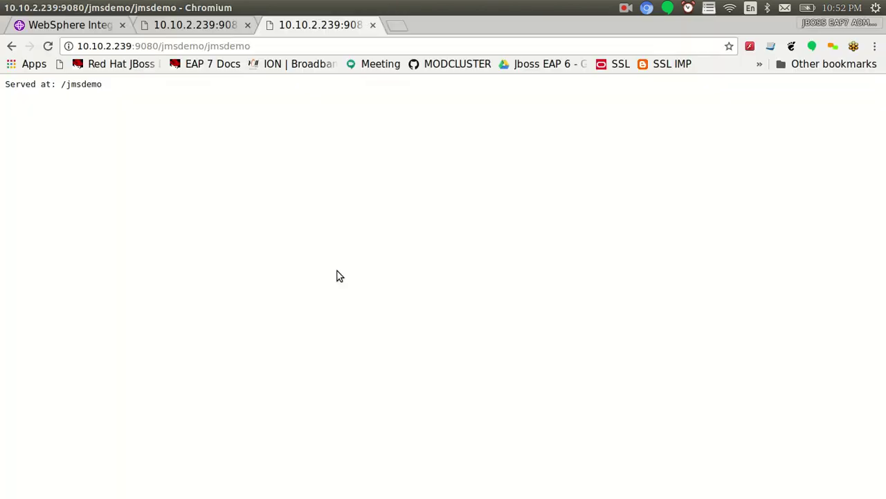
# Go from Buses through SampleBus destinations to HelloWorldQueue's queue points, noting queue depth 1
pyautogui.click(69, 26)
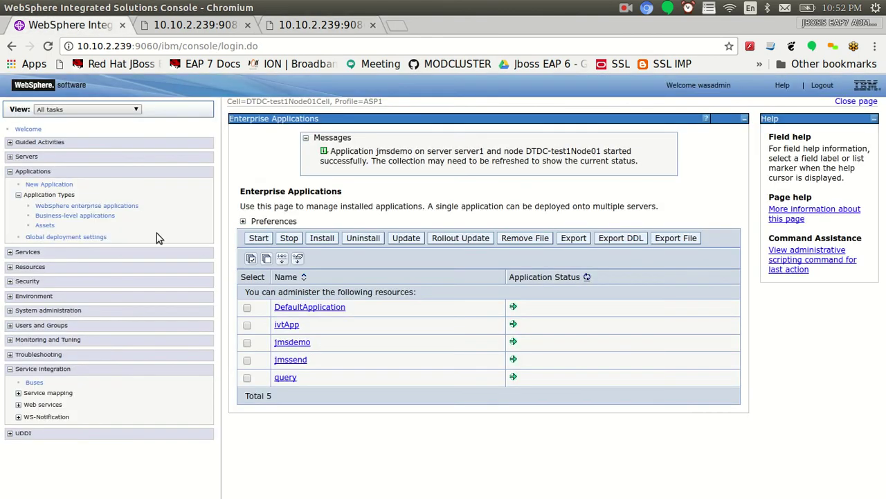
pyautogui.click(34, 383)
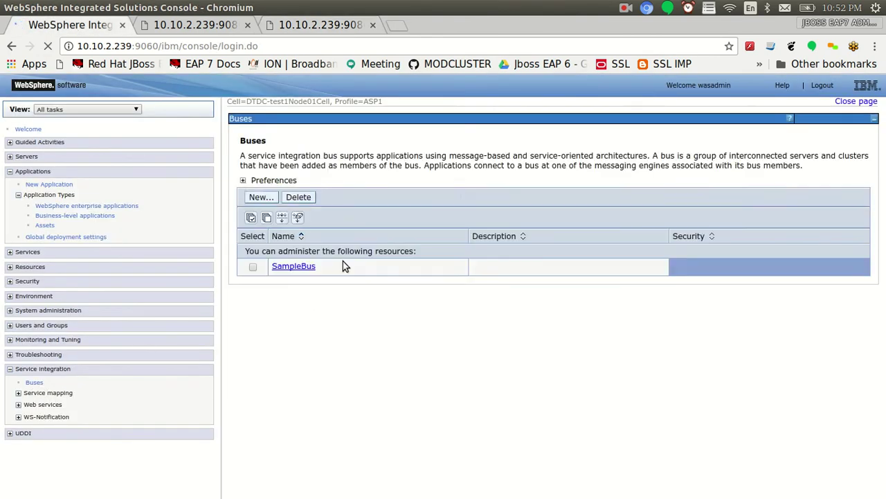
pyautogui.click(294, 276)
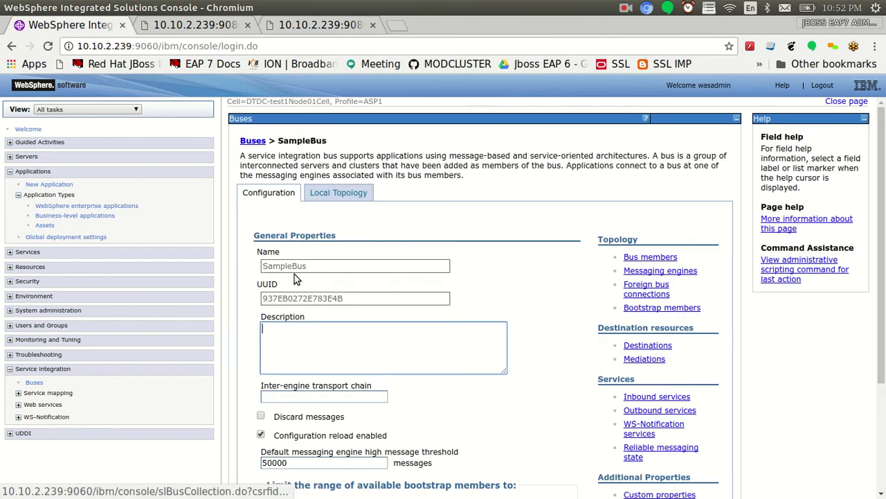
pyautogui.moveTo(649, 345); pyautogui.dragTo(650, 353)
pyautogui.click(648, 349)
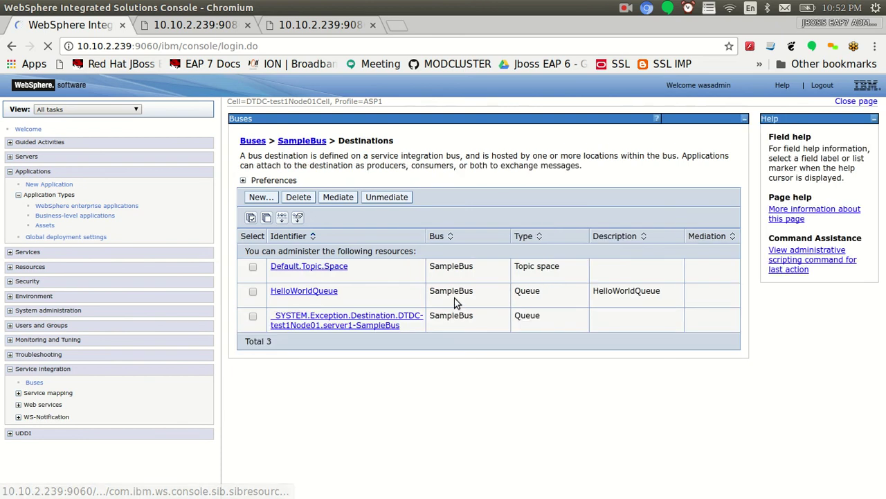
pyautogui.click(298, 291)
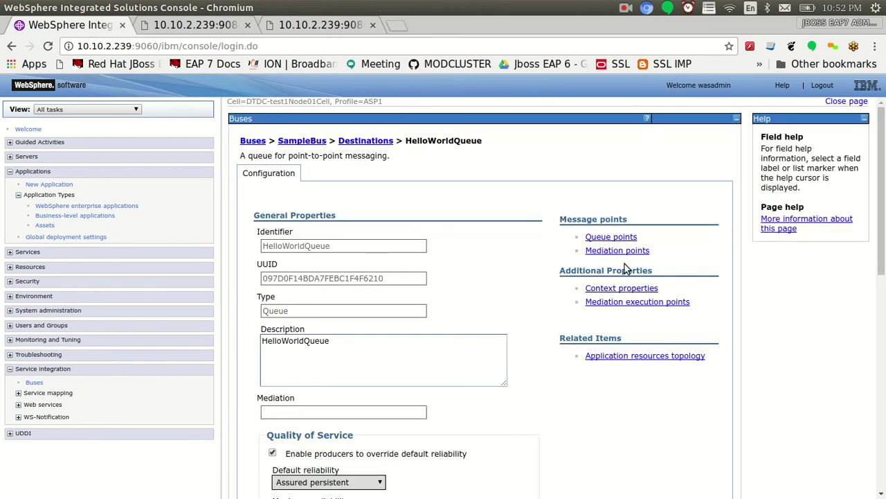
pyautogui.click(609, 241)
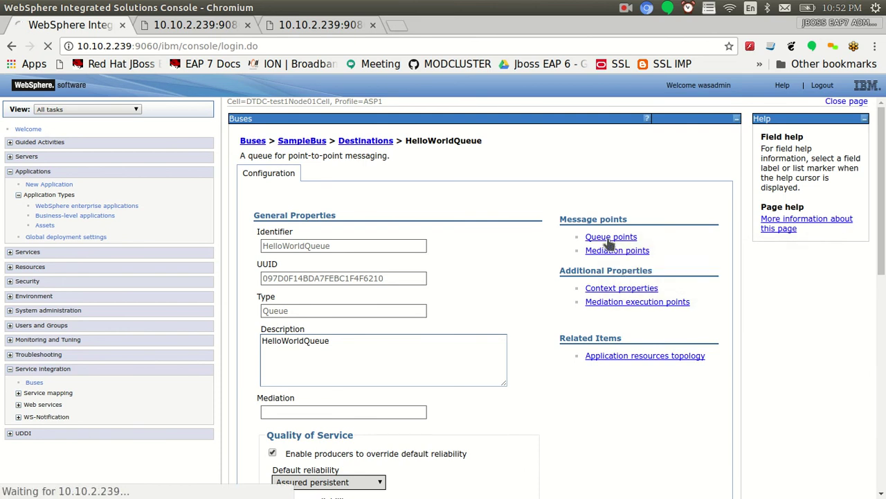
pyautogui.doubleClick(495, 257)
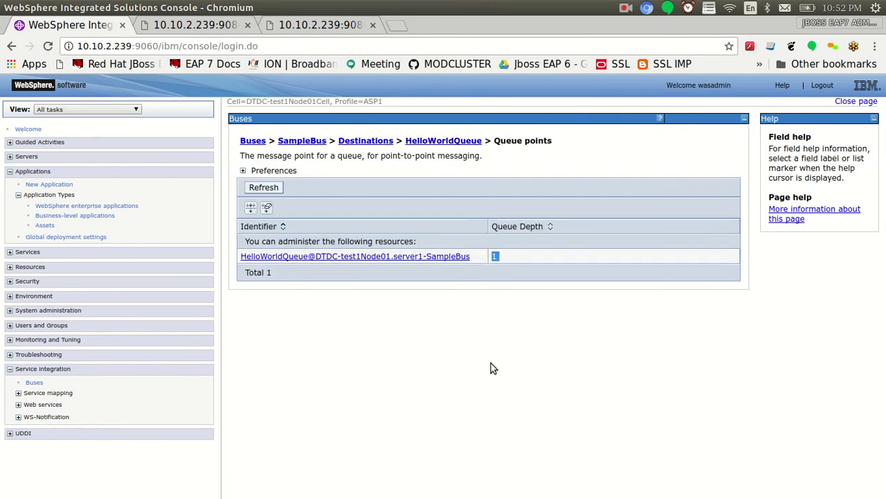
pyautogui.hotkey('alt', 'Tab')
pyautogui.hotkey('alt', 'Tab')
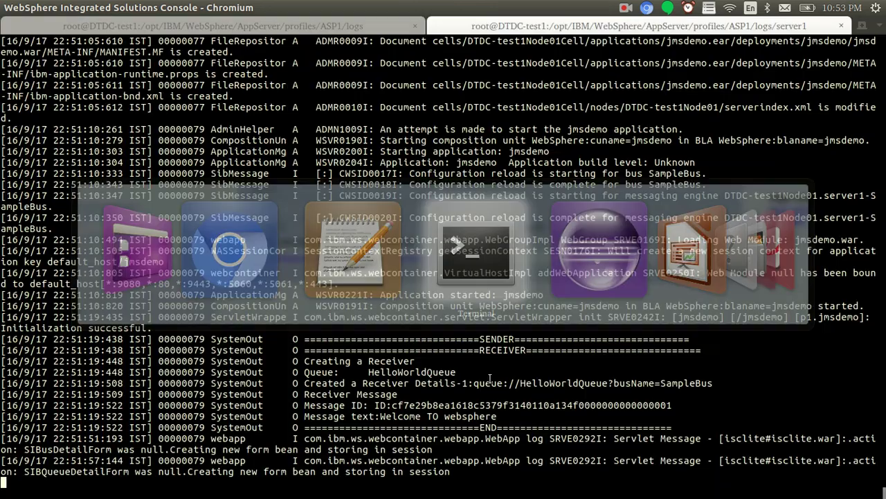
# Reload the jmsdemo page to send another message
pyautogui.press('Return')
pyautogui.press('Return')
pyautogui.press('Return')
pyautogui.press('Return')
pyautogui.hotkey('alt', 'Tab')
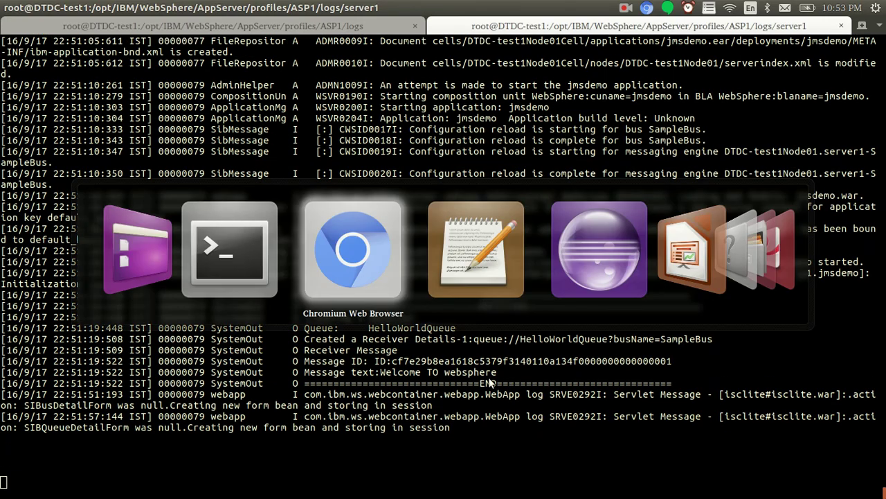
pyautogui.click(305, 25)
pyautogui.click(48, 47)
pyautogui.hotkey('alt', 'Tab')
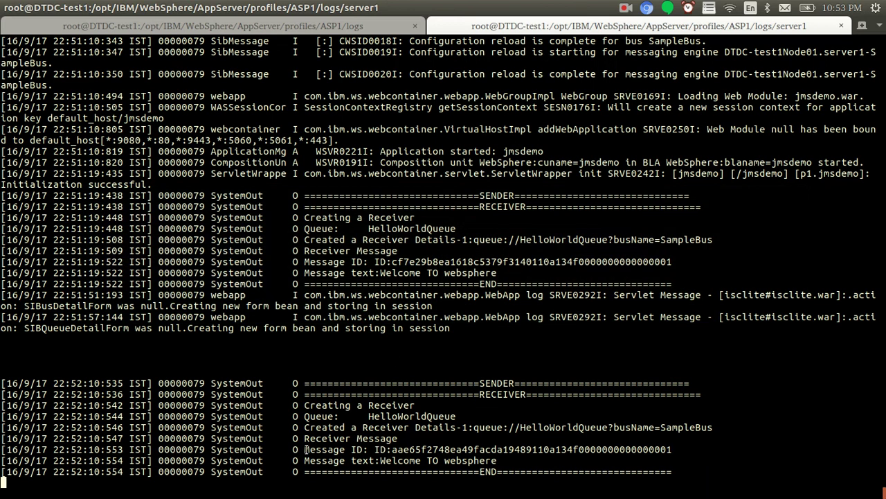
# Copy the newly logged Message ID from the server log
pyautogui.moveTo(304, 450); pyautogui.dragTo(747, 451)
pyautogui.moveTo(679, 451); pyautogui.dragTo(673, 450)
pyautogui.rightClick(672, 450)
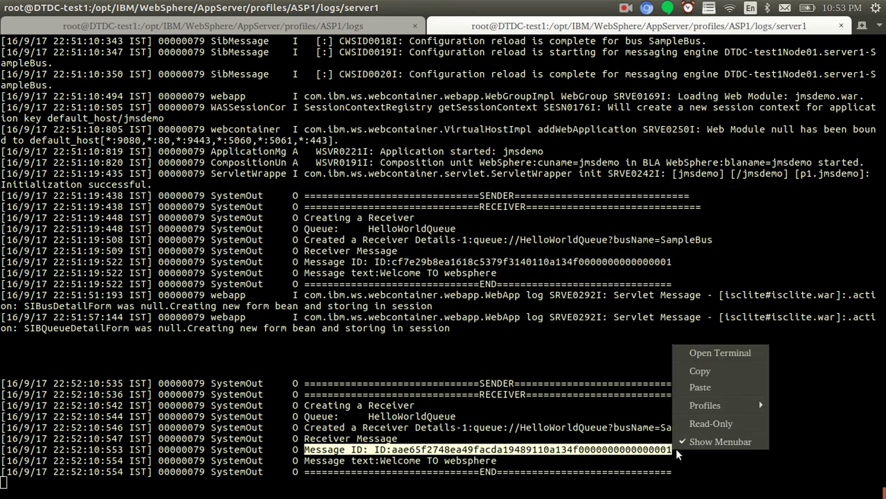
pyautogui.click(706, 376)
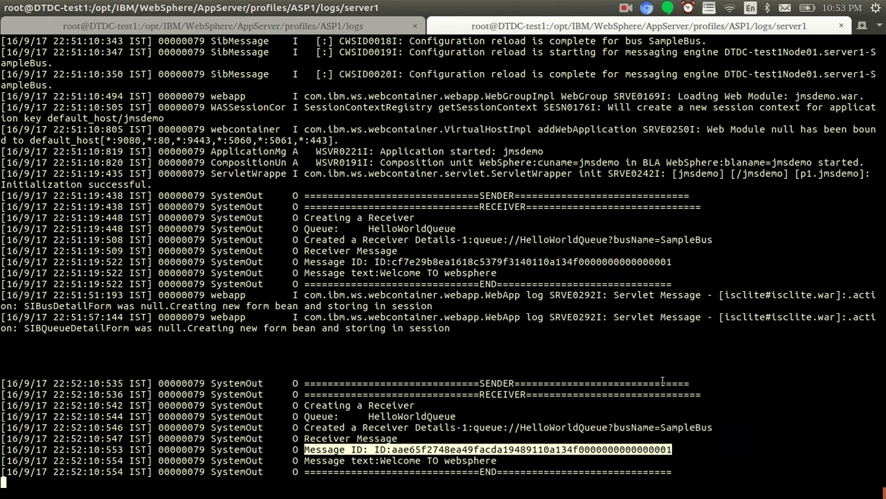
pyautogui.moveTo(387, 263); pyautogui.dragTo(463, 274)
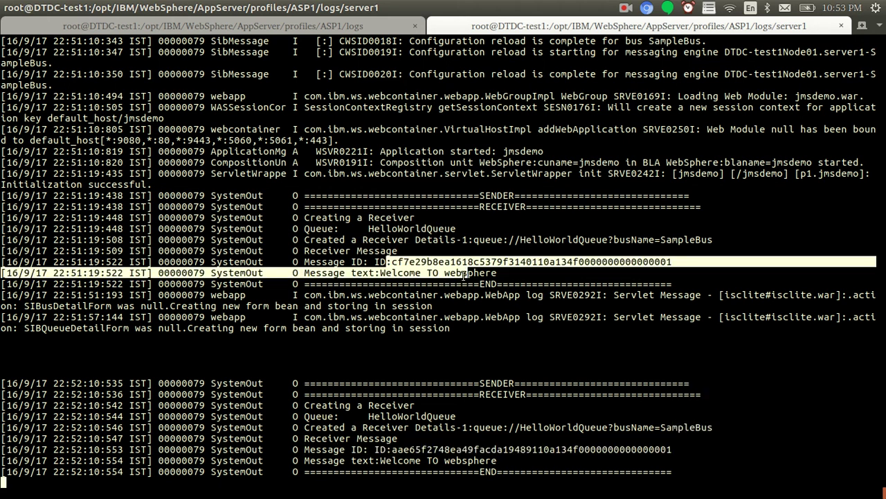
pyautogui.doubleClick(412, 449)
# Paste the new Message ID on its own line in the gedit notes and compare it
pyautogui.hotkey('alt', 'Tab')
pyautogui.hotkey('alt', 'Tab')
pyautogui.click(388, 415)
pyautogui.press('Return')
pyautogui.press('Return')
pyautogui.hotkey('ctrl', 'v')
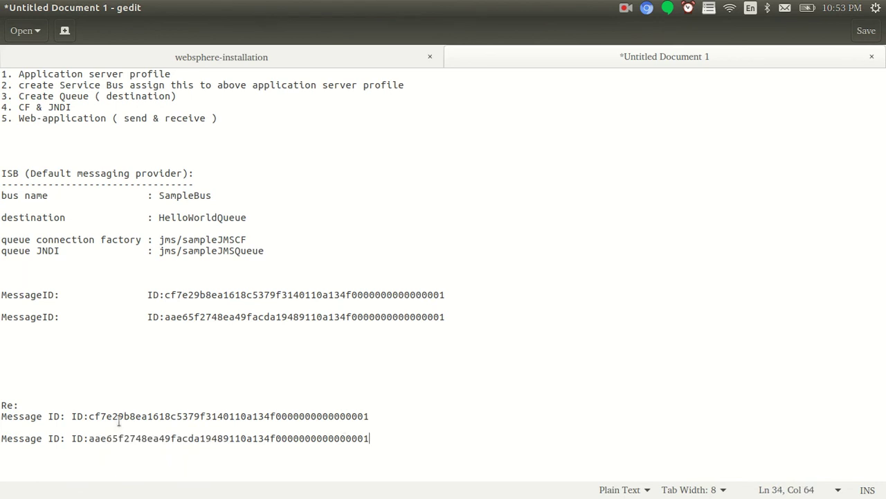
pyautogui.hotkey('ctrl', 'shift', 'Left')
pyautogui.doubleClick(209, 316)
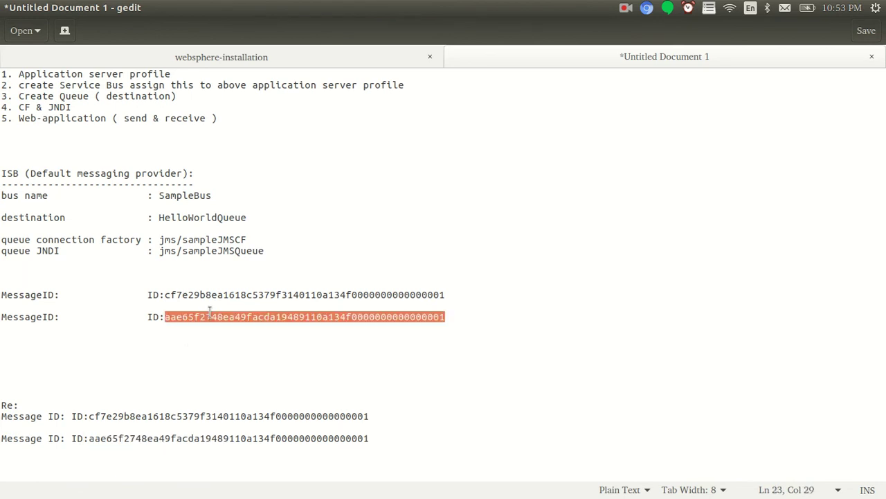
pyautogui.click(218, 357)
pyautogui.hotkey('alt', 'Tab')
pyautogui.hotkey('alt', 'Tab')
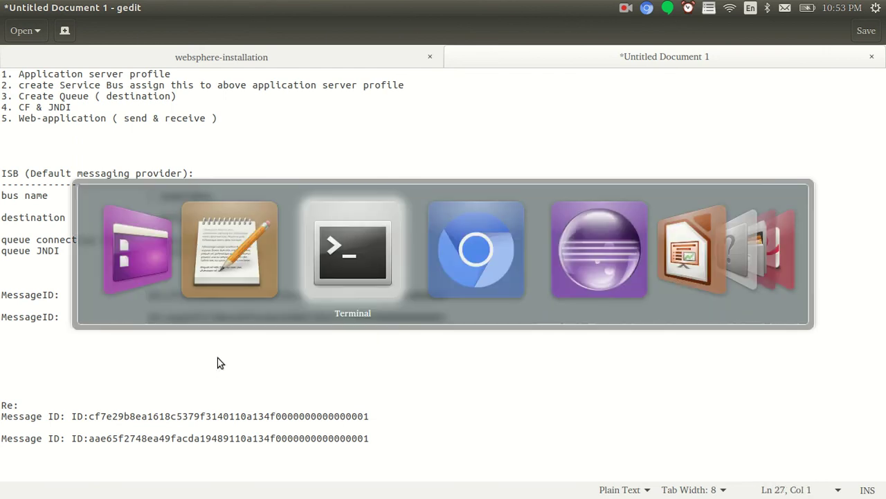
pyautogui.click(70, 26)
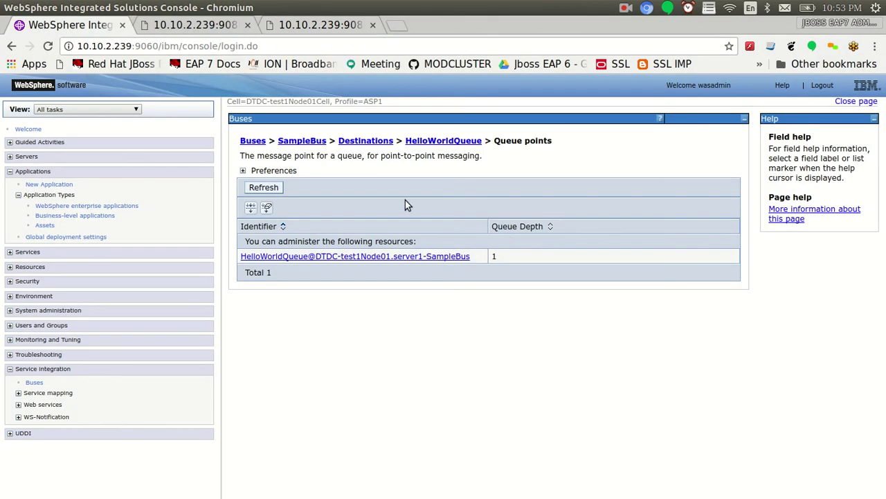
# Refresh HelloWorldQueue's queue points to confirm depth 0, then tidy the blank lines in the notes
pyautogui.click(277, 190)
pyautogui.doubleClick(494, 257)
pyautogui.hotkey('alt', 'Tab')
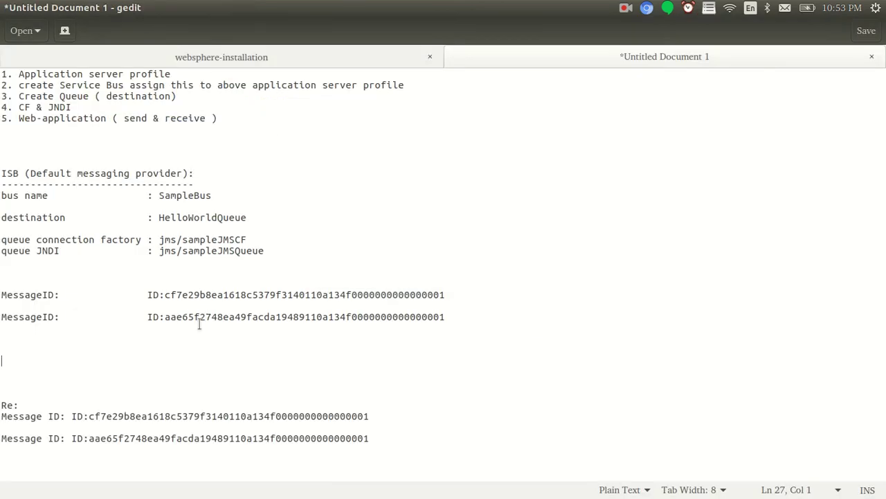
pyautogui.moveTo(16, 339); pyautogui.dragTo(27, 386)
pyautogui.click(33, 385)
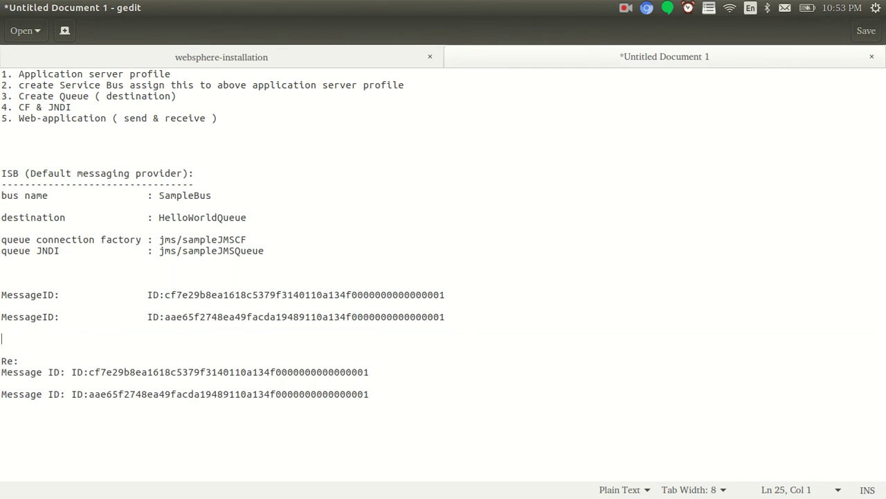
# Reload the jmsdemo page against the now-empty queue
pyautogui.hotkey('alt', 'Tab')
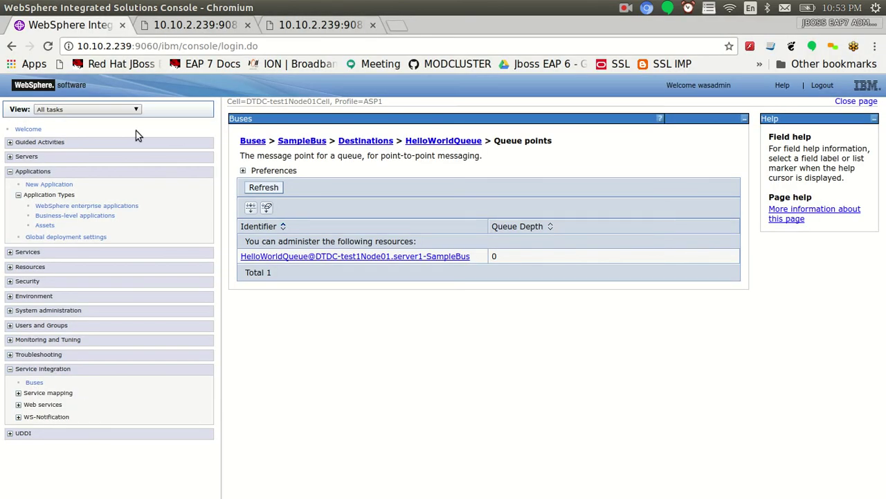
pyautogui.click(207, 26)
pyautogui.hotkey('alt', 'Tab')
pyautogui.press('Tab')
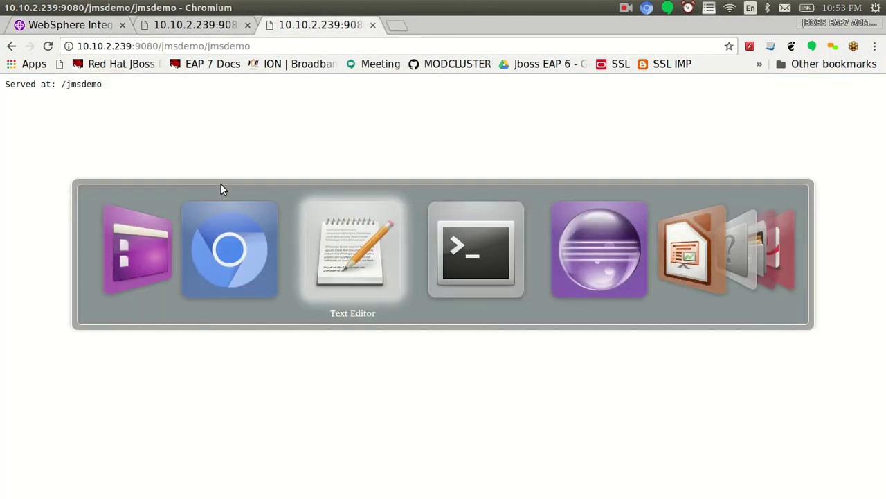
pyautogui.hotkey('alt', 'Tab')
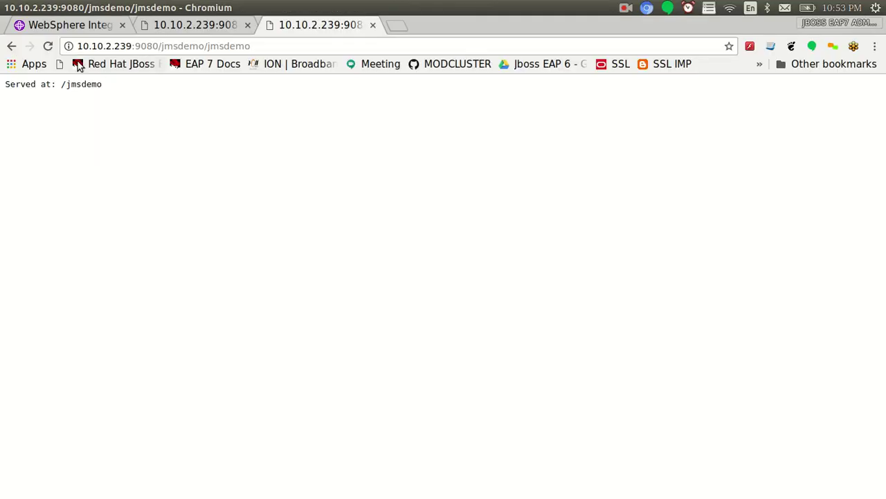
pyautogui.click(47, 46)
pyautogui.hotkey('alt', 'Tab')
# Confirm the server log shows 'No Messages on queue!' for HelloWorldQueue
pyautogui.moveTo(527, 443); pyautogui.dragTo(397, 457)
pyautogui.click(395, 460)
pyautogui.moveTo(317, 462); pyautogui.dragTo(352, 455)
pyautogui.click(353, 459)
pyautogui.hotkey('alt', 'Tab')
pyautogui.click(97, 28)
pyautogui.hotkey('alt', 'Tab')
pyautogui.hotkey('alt', 'Tab')
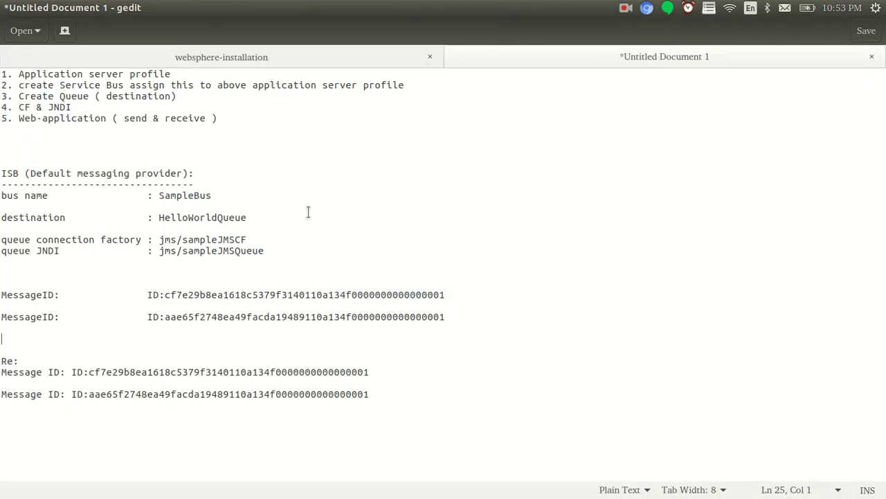
pyautogui.moveTo(61, 74); pyautogui.dragTo(141, 74)
pyautogui.moveTo(43, 85); pyautogui.dragTo(165, 85)
pyautogui.moveTo(264, 84); pyautogui.dragTo(413, 87)
pyautogui.moveTo(141, 96); pyautogui.dragTo(47, 97)
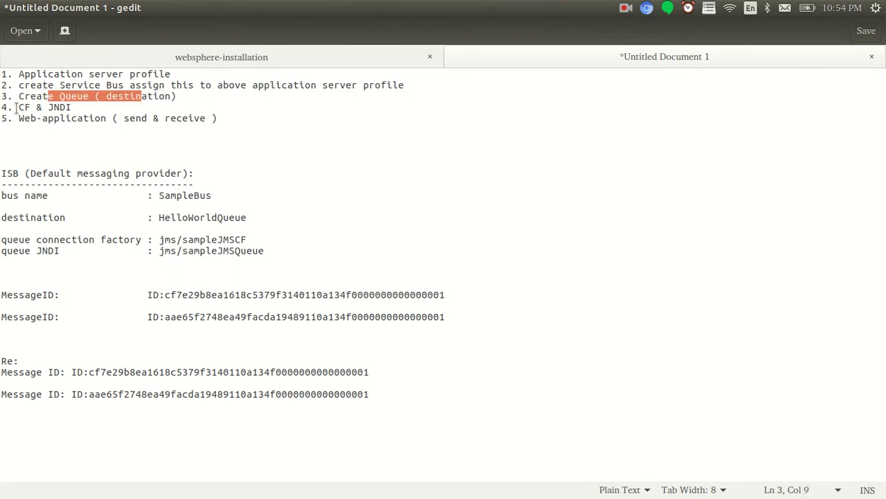
pyautogui.doubleClick(61, 106)
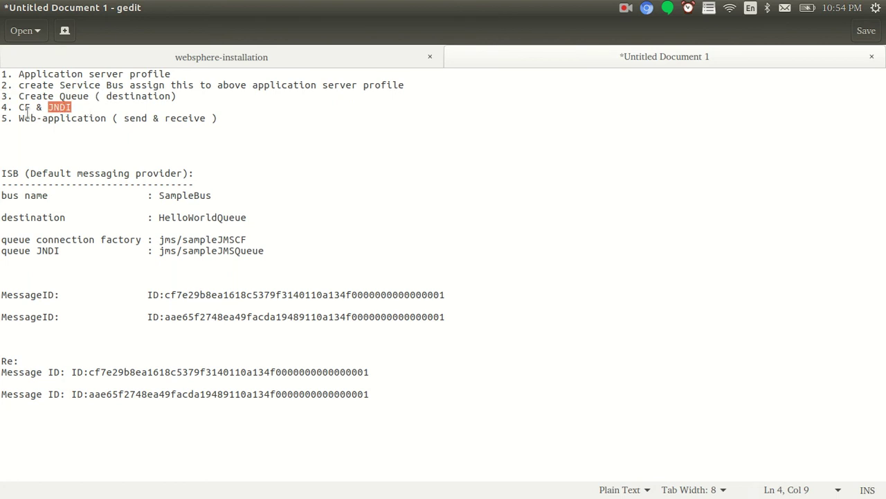
pyautogui.moveTo(24, 118); pyautogui.dragTo(83, 120)
pyautogui.doubleClick(135, 119)
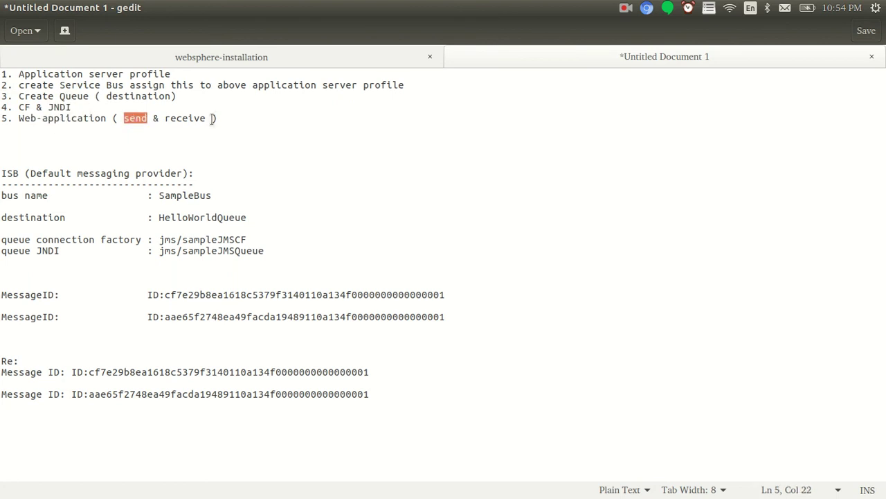
pyautogui.doubleClick(200, 120)
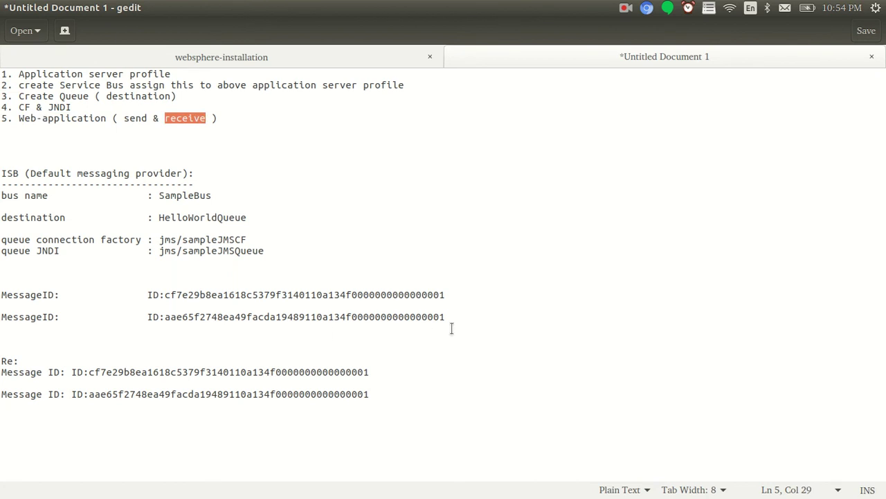
pyautogui.moveTo(386, 396); pyautogui.dragTo(104, 284)
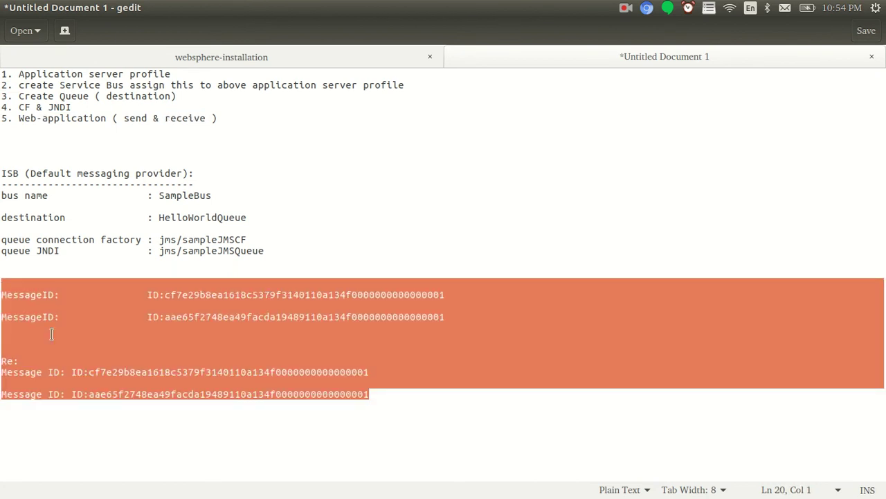
pyautogui.click(91, 351)
pyautogui.doubleClick(189, 296)
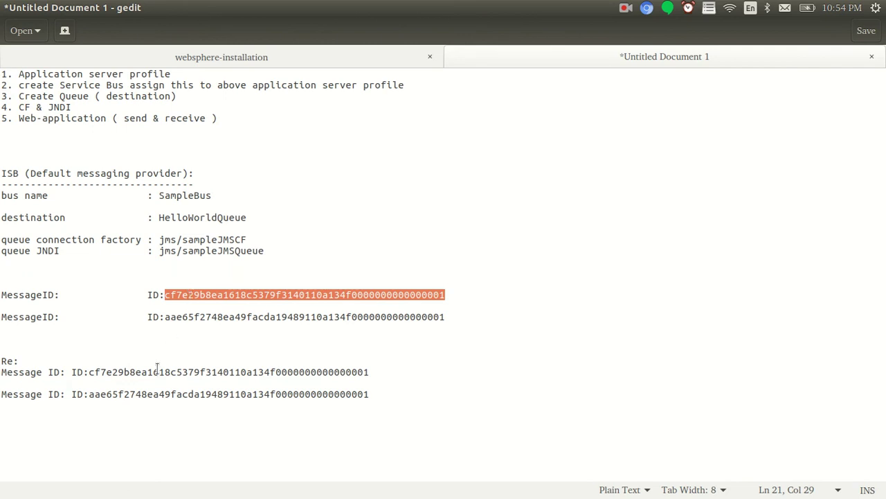
pyautogui.click(278, 338)
pyautogui.click(252, 119)
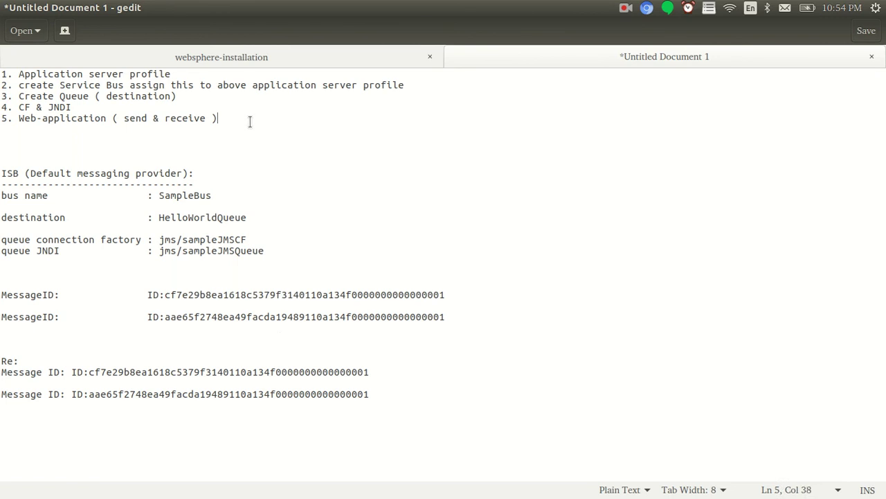